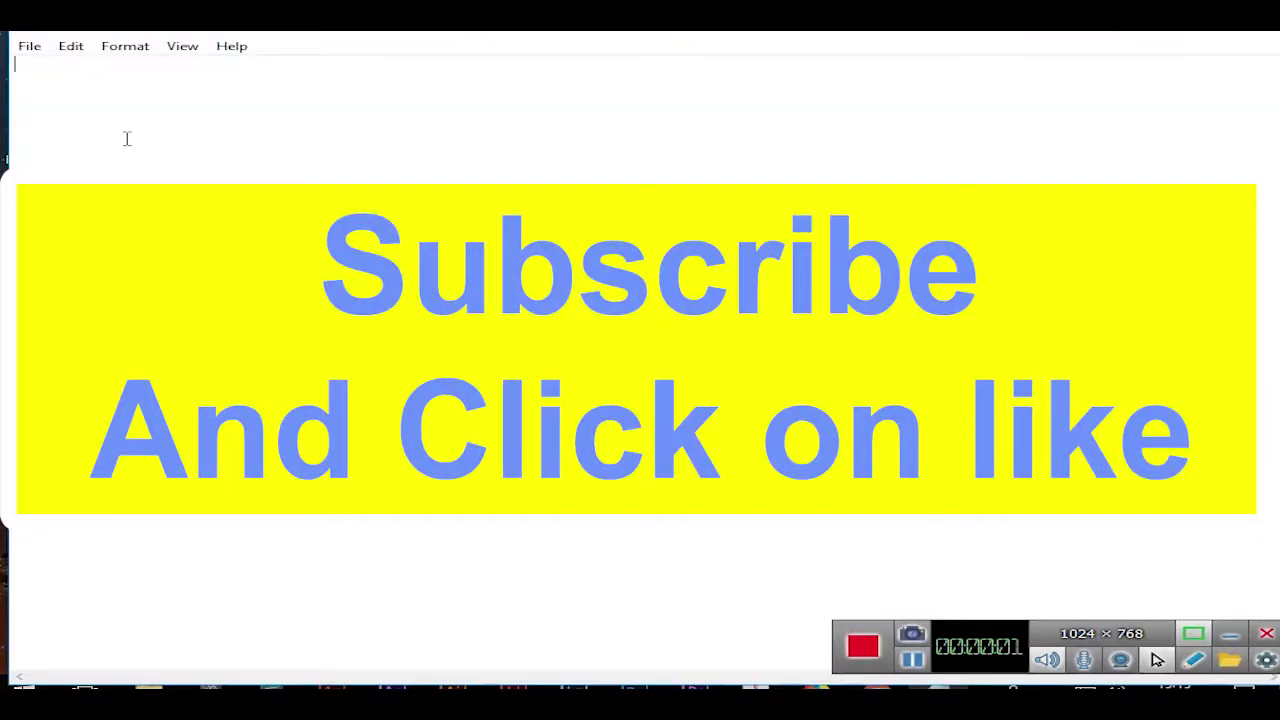
Type the greeting 'hi' in the text editor.
{"action": "type", "text": "hi"}
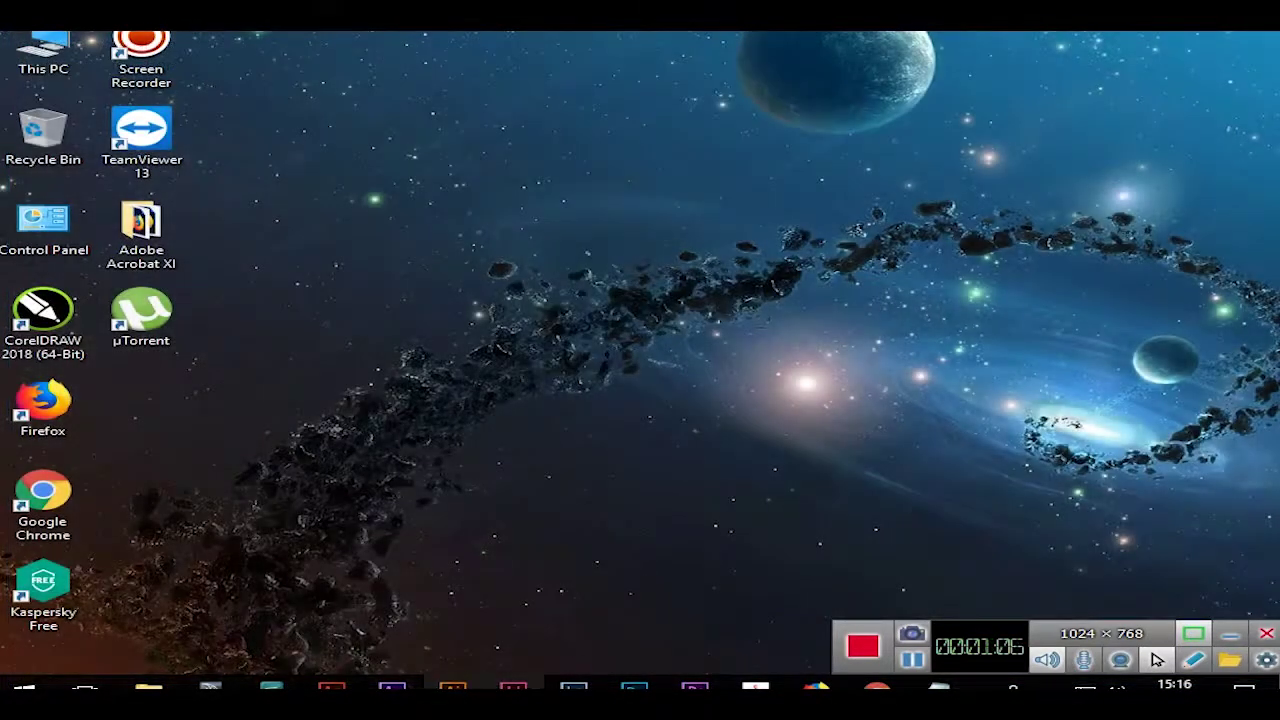
Close in on the left hand and select lt_hand_ctrl, then add ikHandle1 to the selection.
{"action": "mouse_move", "coordinate": [210, 690]}
{"action": "left_click", "coordinate": [400, 545]}
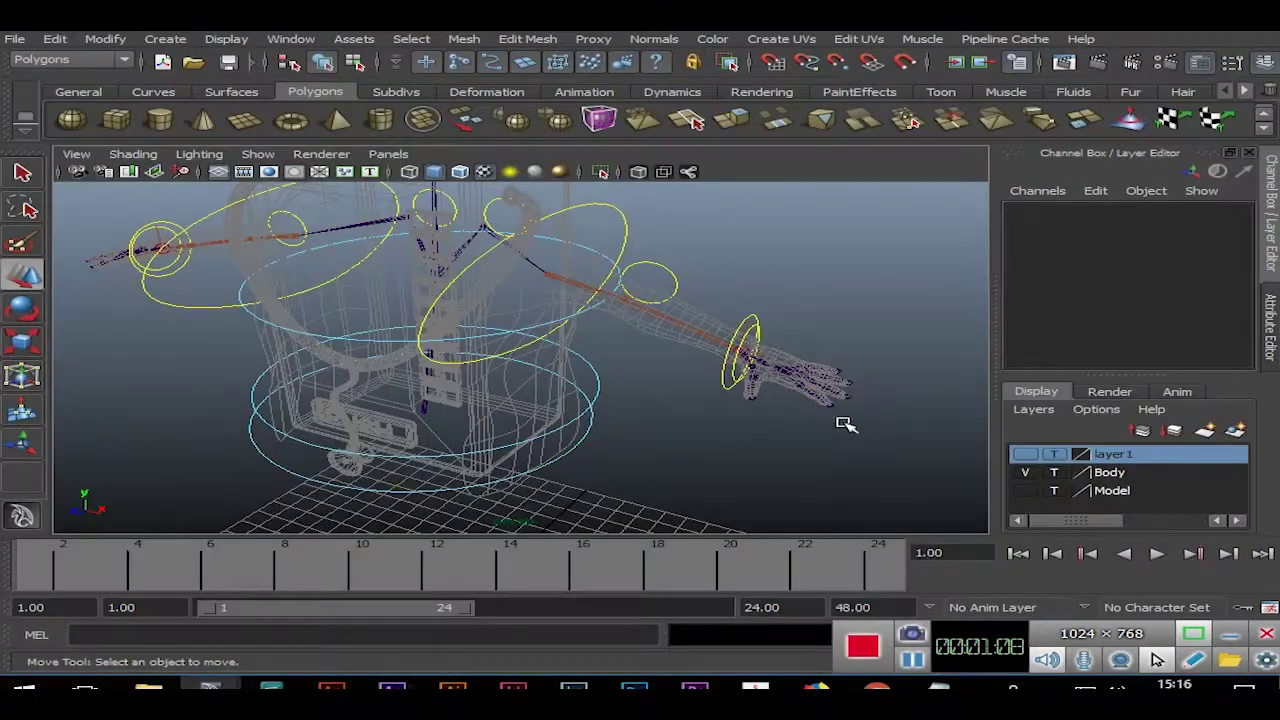
{"action": "mouse_move", "coordinate": [885, 317]}
{"action": "left_mouse_down", "text": "alt"}
{"action": "mouse_move", "coordinate": [797, 405]}
{"action": "mouse_move", "coordinate": [629, 443]}
{"action": "left_mouse_up", "text": "alt"}
{"action": "right_click_drag", "start_coordinate": [629, 443], "coordinate": [797, 358], "text": "alt"}
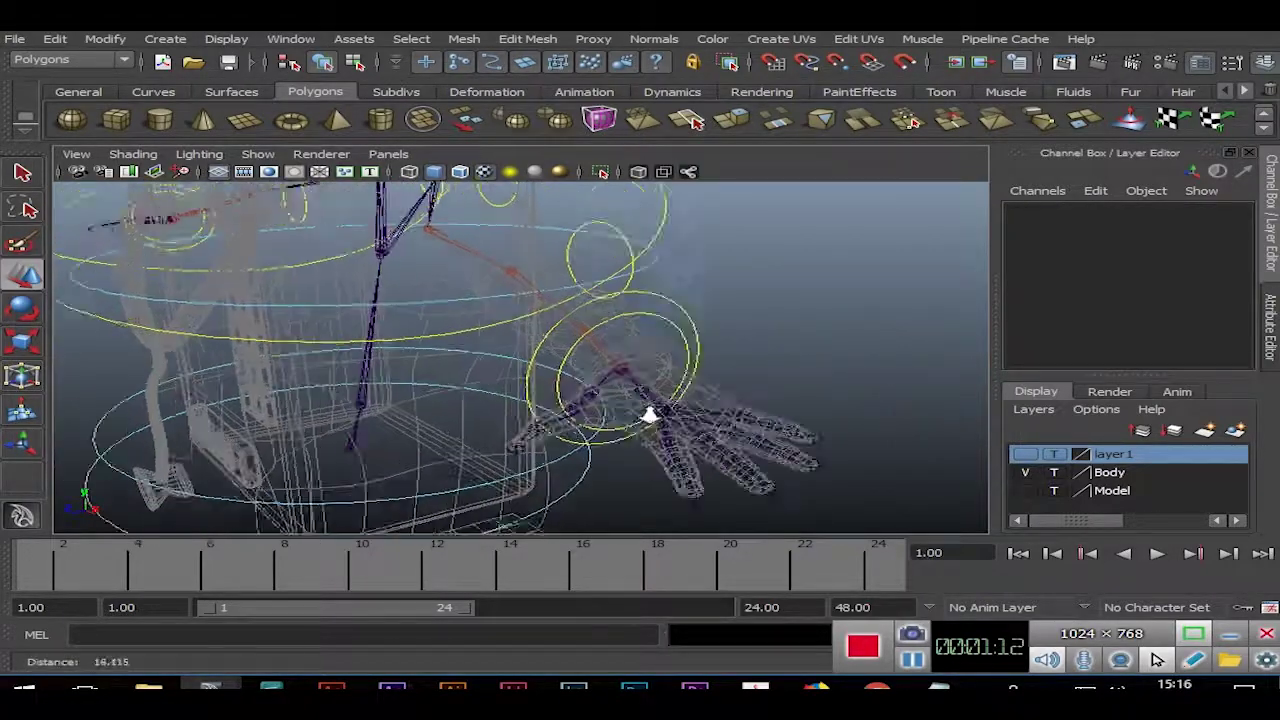
{"action": "left_click", "coordinate": [760, 268]}
{"action": "mouse_move", "coordinate": [837, 306]}
{"action": "left_mouse_down", "text": "alt"}
{"action": "mouse_move", "coordinate": [609, 289]}
{"action": "mouse_move", "coordinate": [683, 340]}
{"action": "left_mouse_up", "text": "alt"}
{"action": "mouse_move", "coordinate": [683, 340]}
{"action": "right_mouse_down", "text": "alt"}
{"action": "mouse_move", "coordinate": [729, 294]}
{"action": "mouse_move", "coordinate": [666, 285]}
{"action": "right_mouse_up", "text": "alt"}
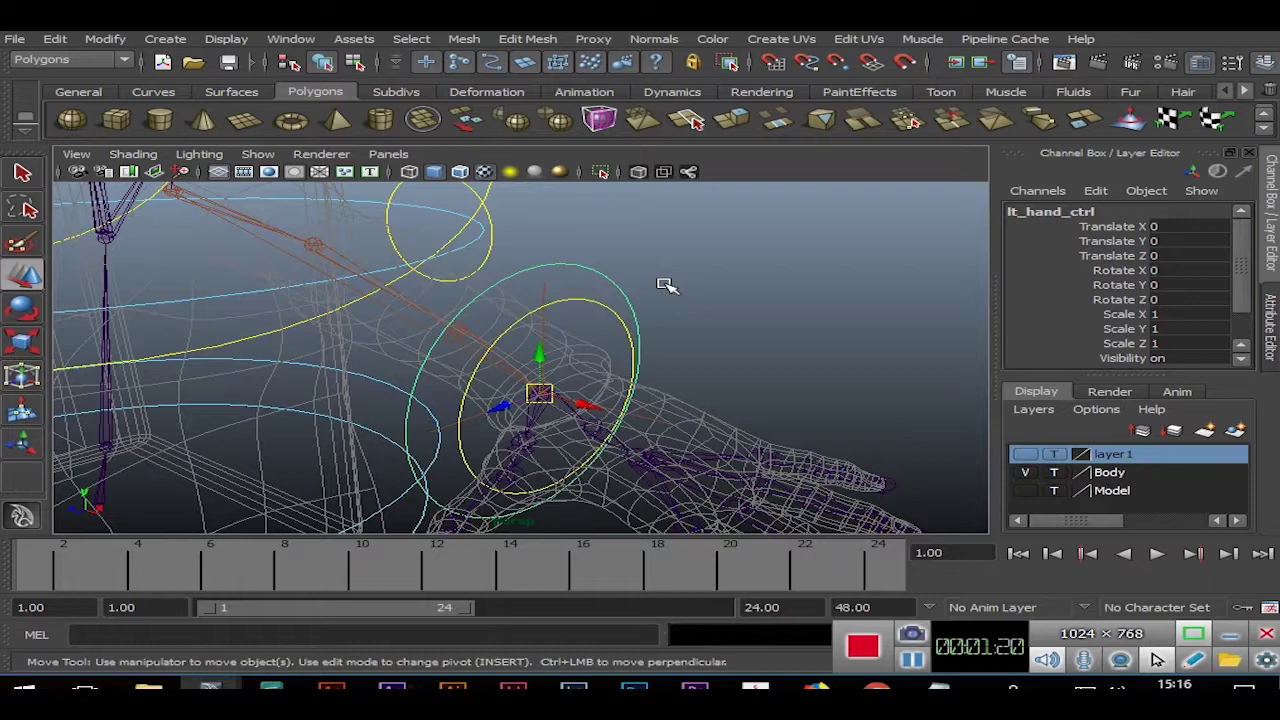
{"action": "key", "text": "space"}
{"action": "mouse_move", "coordinate": [755, 283]}
{"action": "left_mouse_down", "text": "alt"}
{"action": "mouse_move", "coordinate": [691, 303]}
{"action": "mouse_move", "coordinate": [729, 320]}
{"action": "left_mouse_up", "text": "alt"}
{"action": "right_click_drag", "start_coordinate": [729, 320], "coordinate": [729, 303], "text": "alt"}
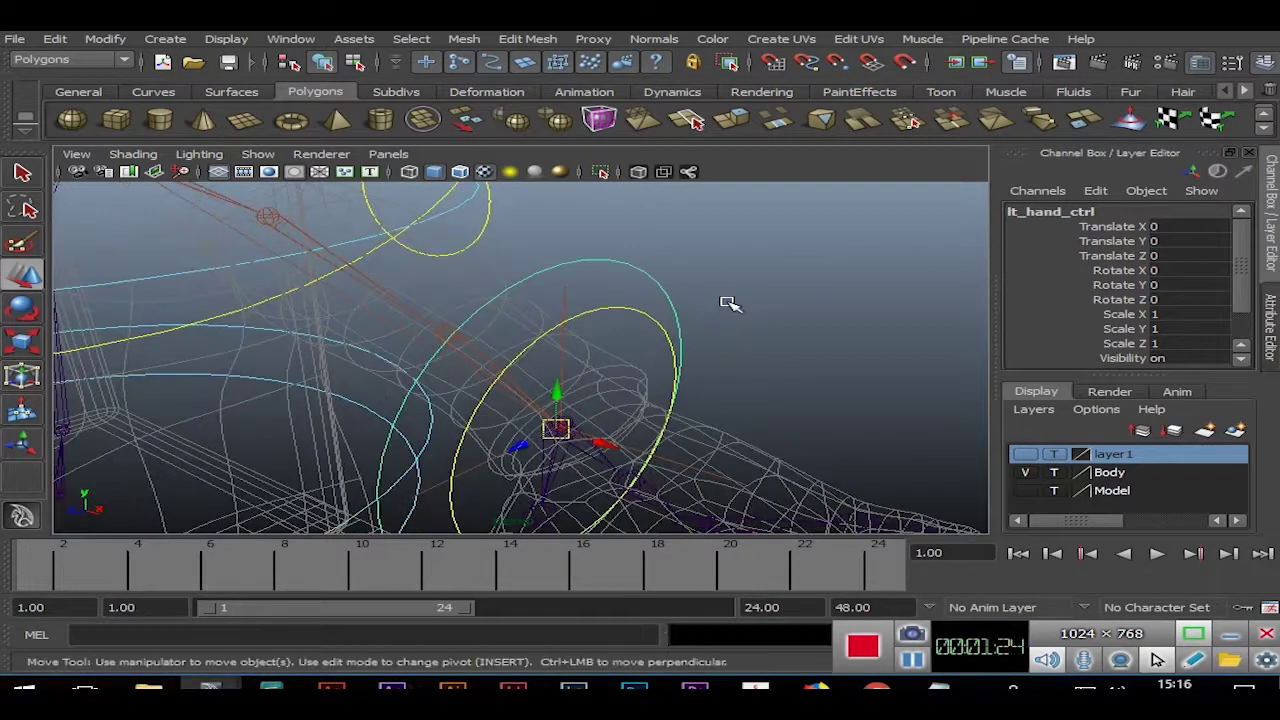
{"action": "left_click", "coordinate": [565, 292]}
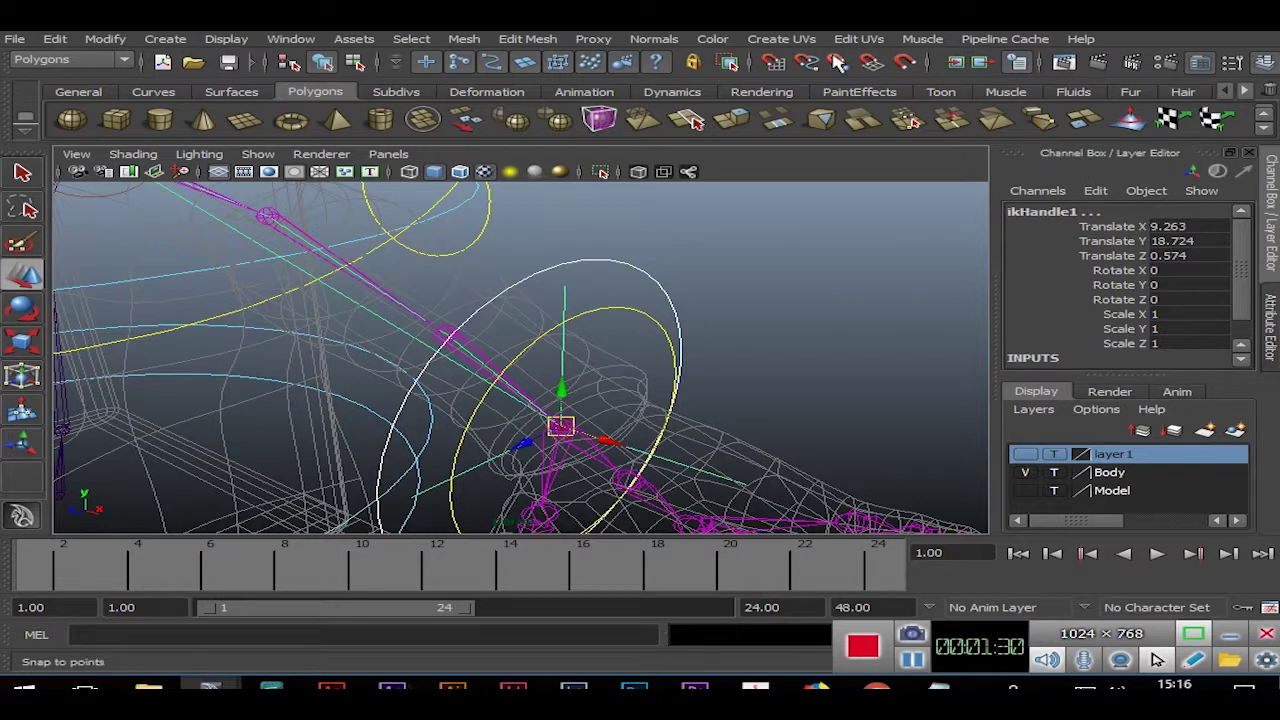
Under the Animation menu set, point-constrain ikHandle1 to lt_hand_ctrl with Maintain offset on.
{"action": "left_click", "coordinate": [60, 60]}
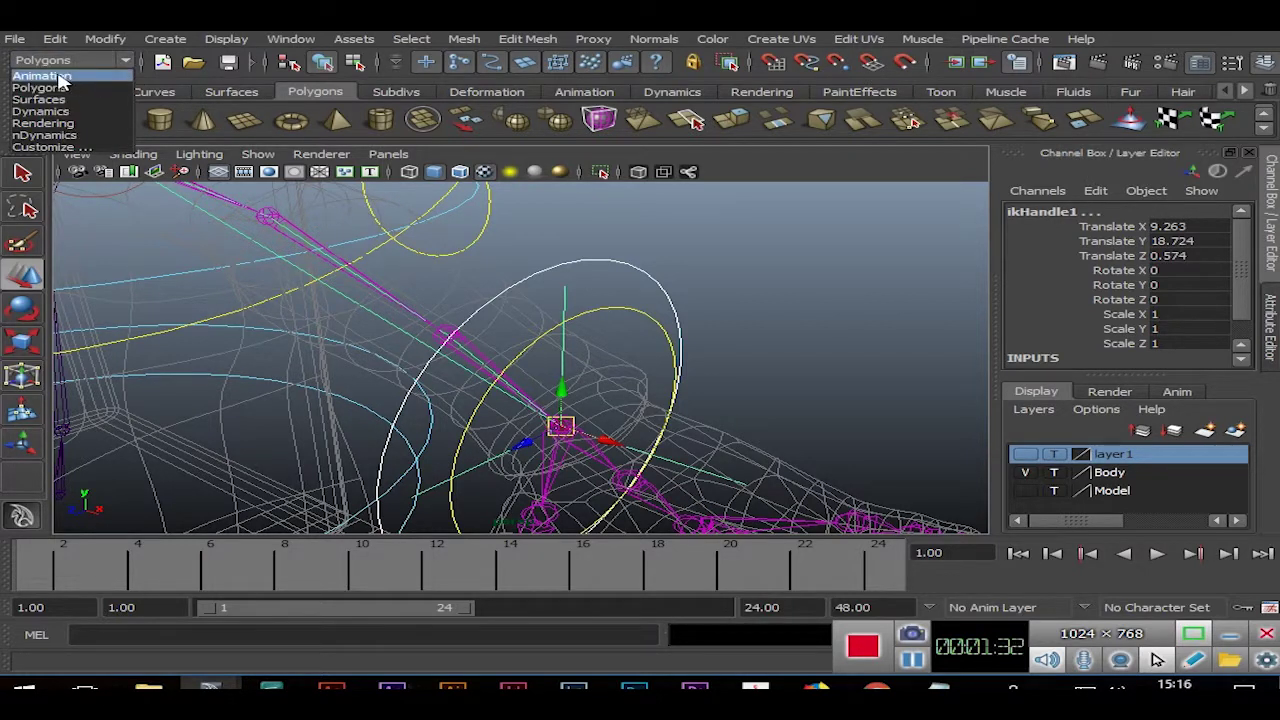
{"action": "left_click", "coordinate": [40, 80]}
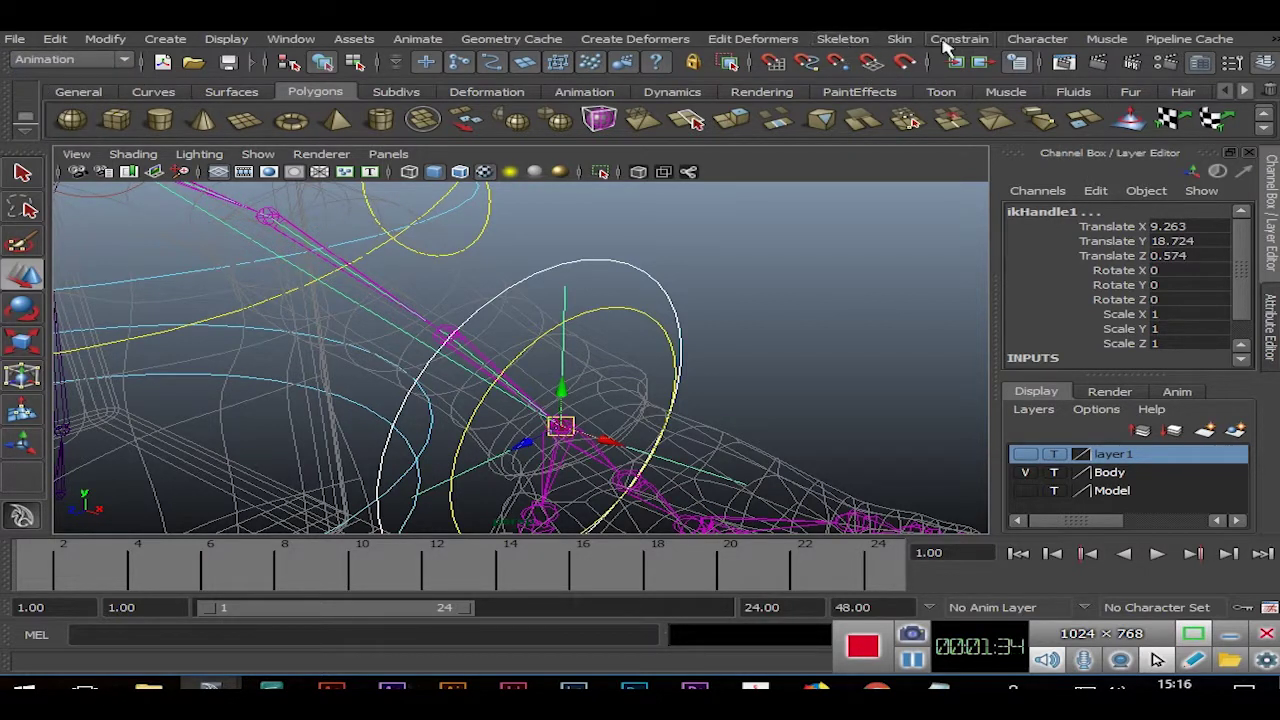
{"action": "left_click", "coordinate": [955, 40]}
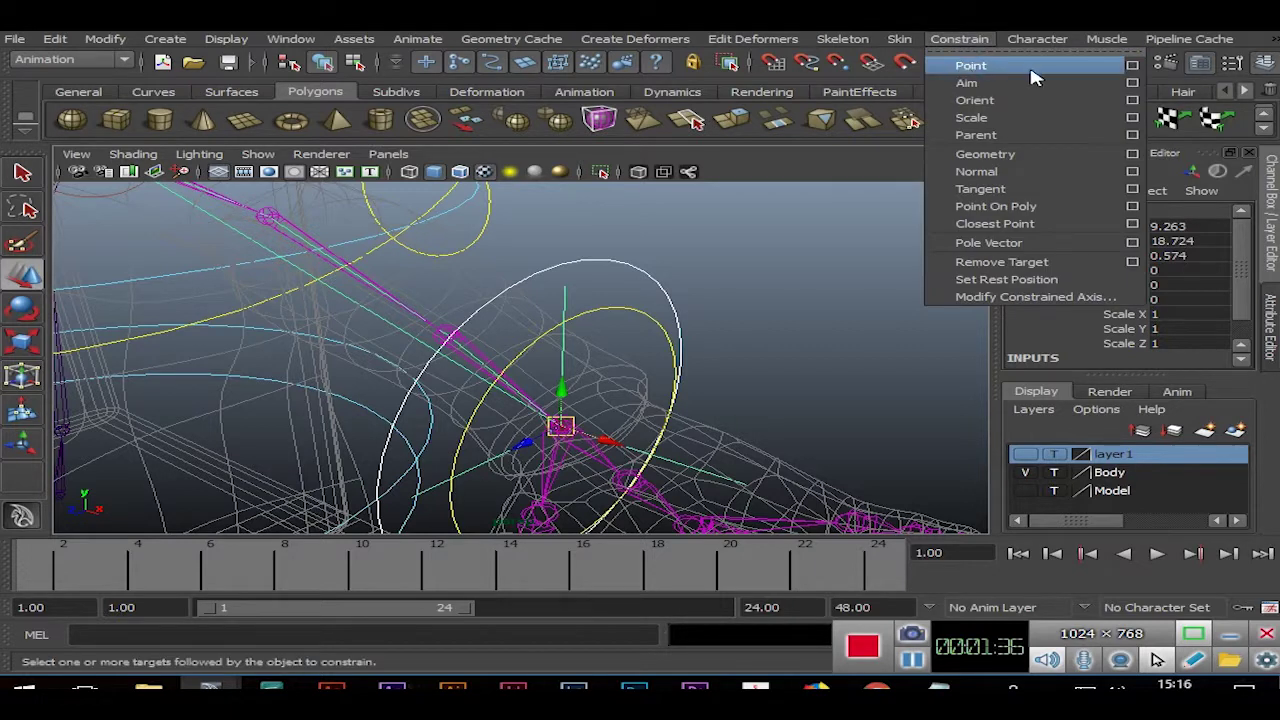
{"action": "left_click", "coordinate": [1132, 65]}
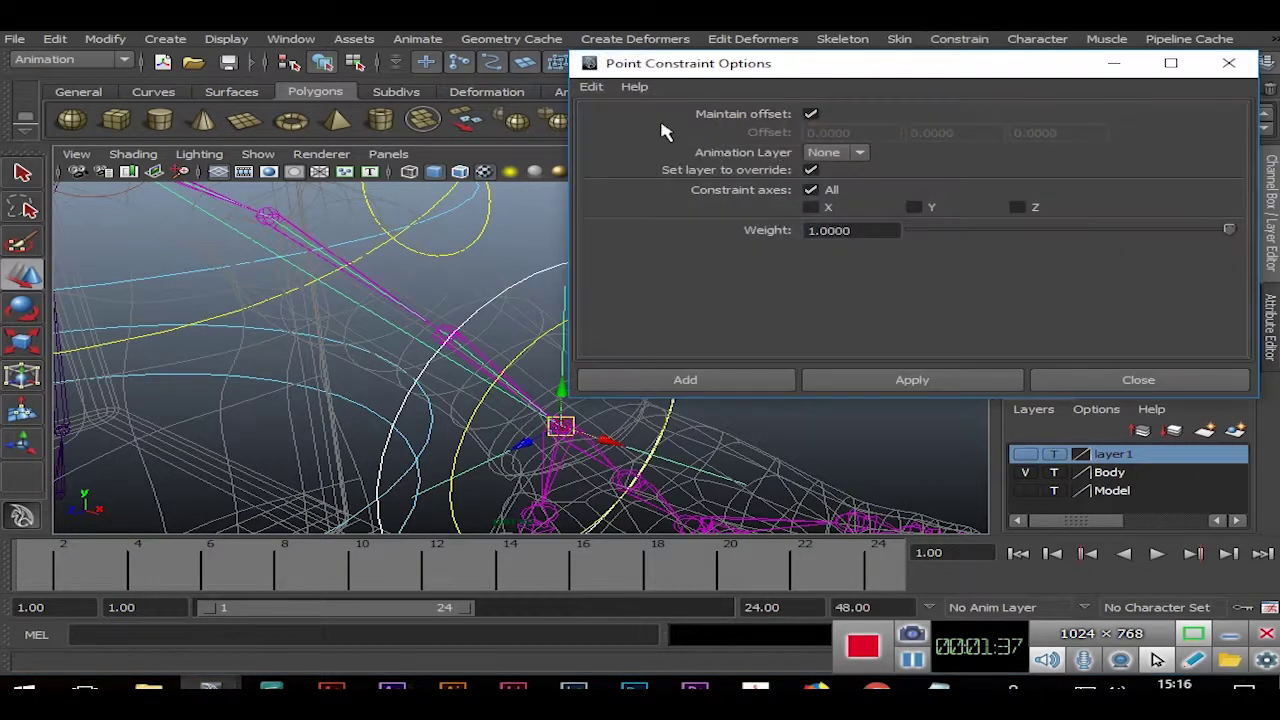
{"action": "left_click", "coordinate": [604, 90]}
{"action": "left_click", "coordinate": [620, 121]}
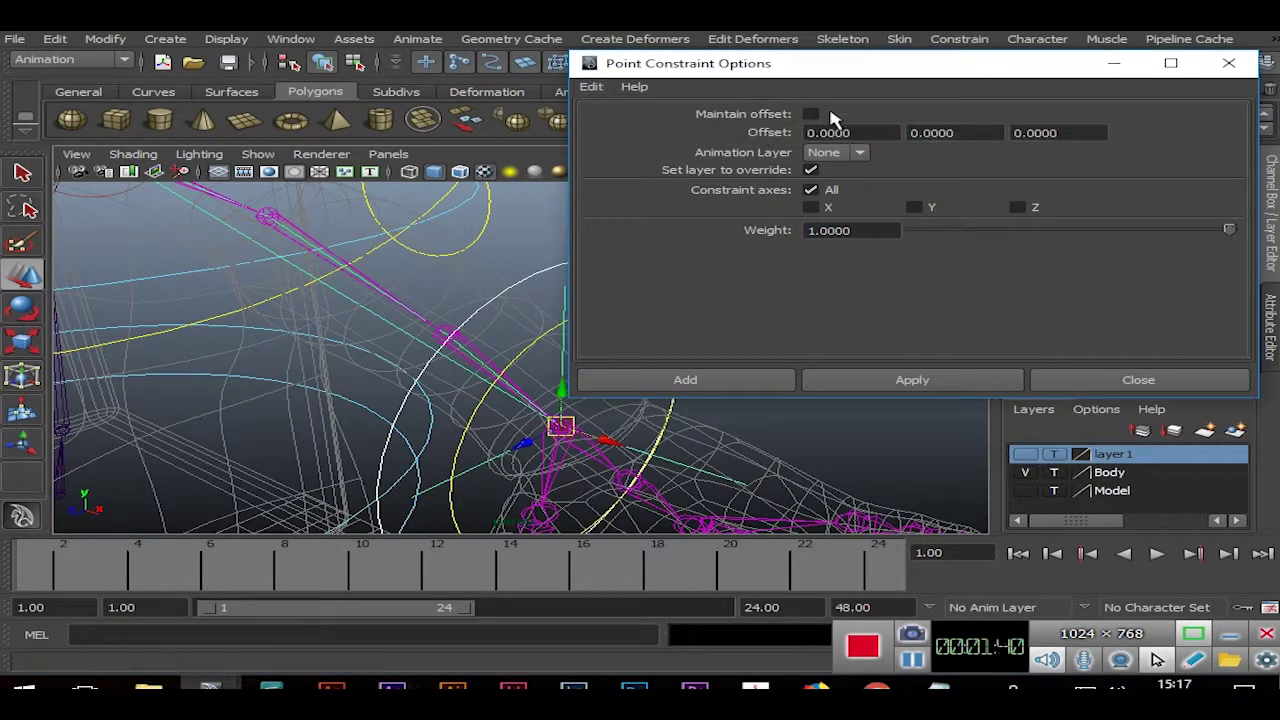
{"action": "left_click", "coordinate": [811, 116]}
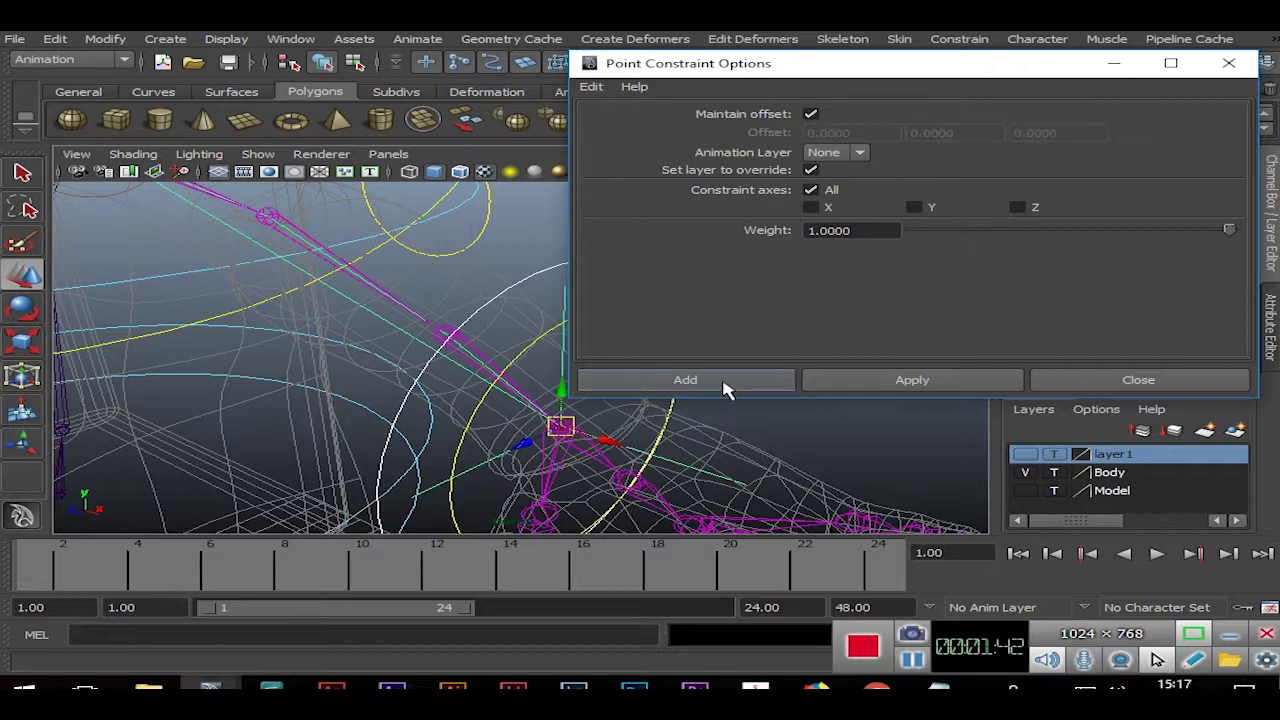
{"action": "left_click", "coordinate": [725, 388]}
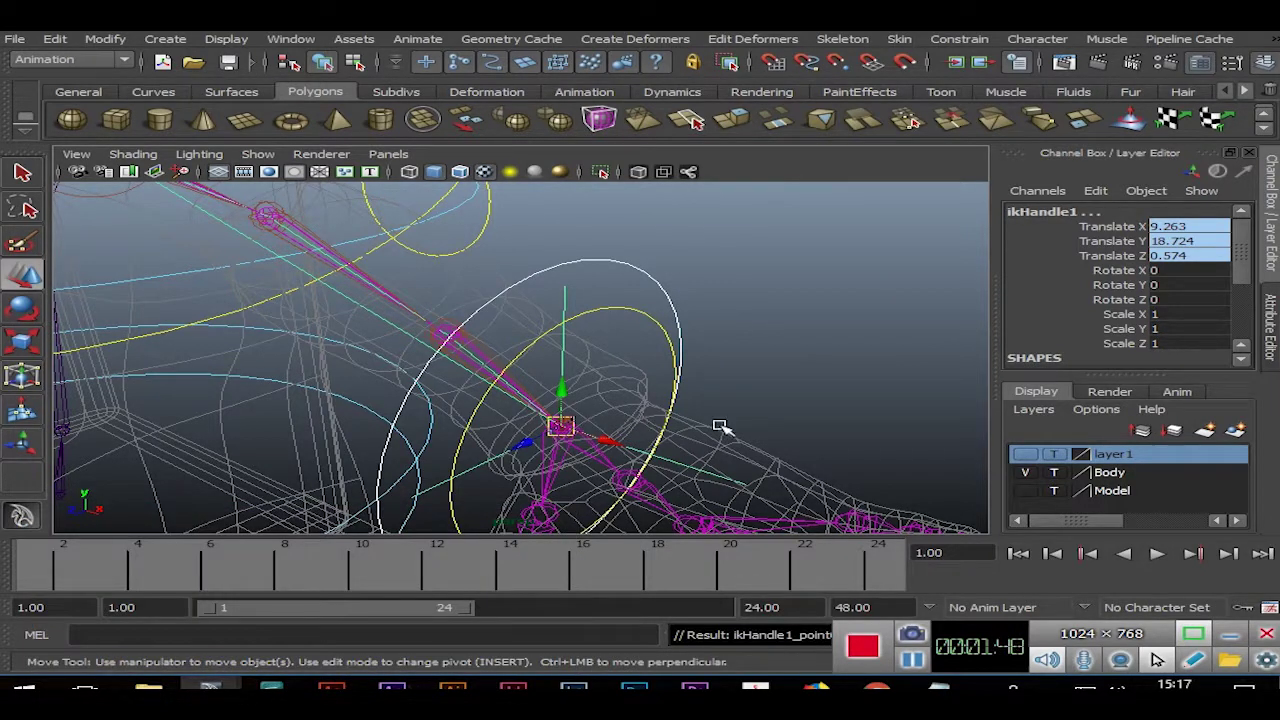
Reselect lt_hand_ctrl on its own to prepare the wrist constraint.
{"action": "left_click", "coordinate": [700, 292]}
{"action": "left_click", "coordinate": [648, 275]}
{"action": "mouse_move", "coordinate": [731, 349]}
{"action": "left_mouse_down", "text": "alt"}
{"action": "mouse_move", "coordinate": [737, 286]}
{"action": "mouse_move", "coordinate": [715, 372]}
{"action": "mouse_move", "coordinate": [748, 369]}
{"action": "mouse_move", "coordinate": [791, 411]}
{"action": "mouse_move", "coordinate": [710, 318]}
{"action": "left_mouse_up", "text": "alt"}
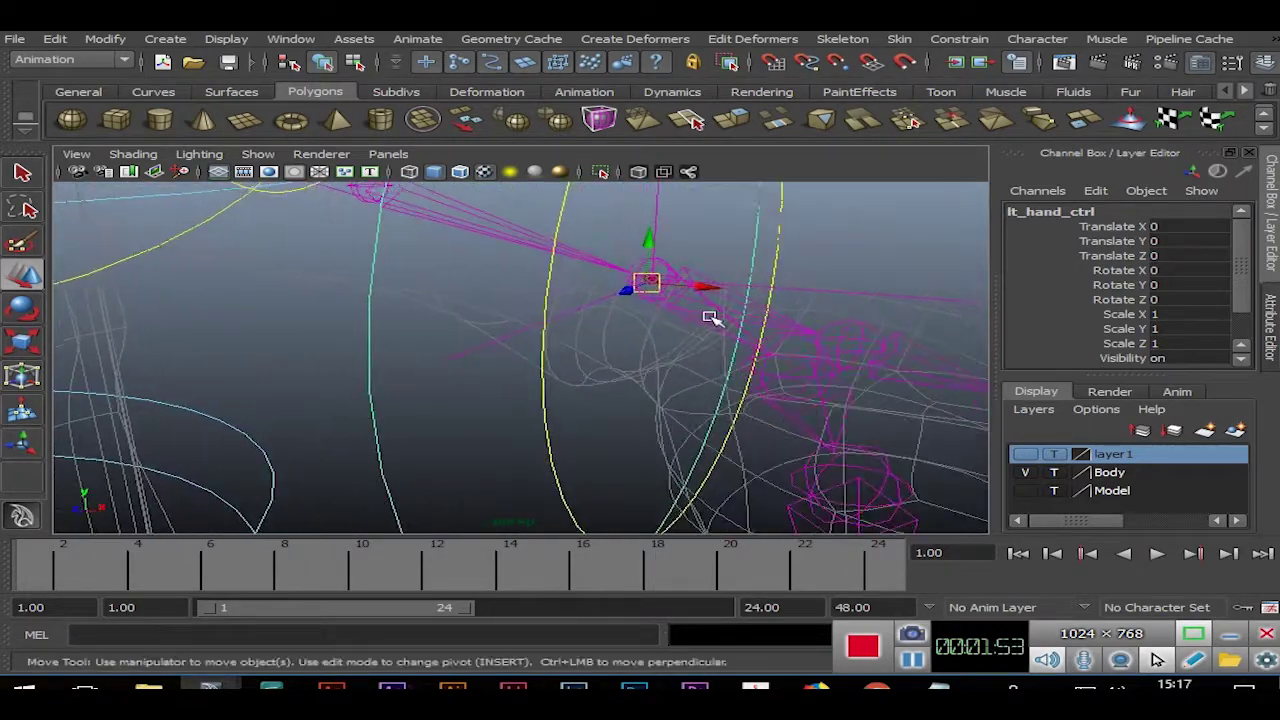
Orient-constrain lt_wrist_2_jnt to lt_hand_ctrl with reset settings and Maintain offset on.
{"action": "left_click", "coordinate": [670, 265]}
{"action": "mouse_move", "coordinate": [766, 309]}
{"action": "left_mouse_down", "text": "alt"}
{"action": "mouse_move", "coordinate": [829, 263]}
{"action": "mouse_move", "coordinate": [595, 262]}
{"action": "left_mouse_up", "text": "alt"}
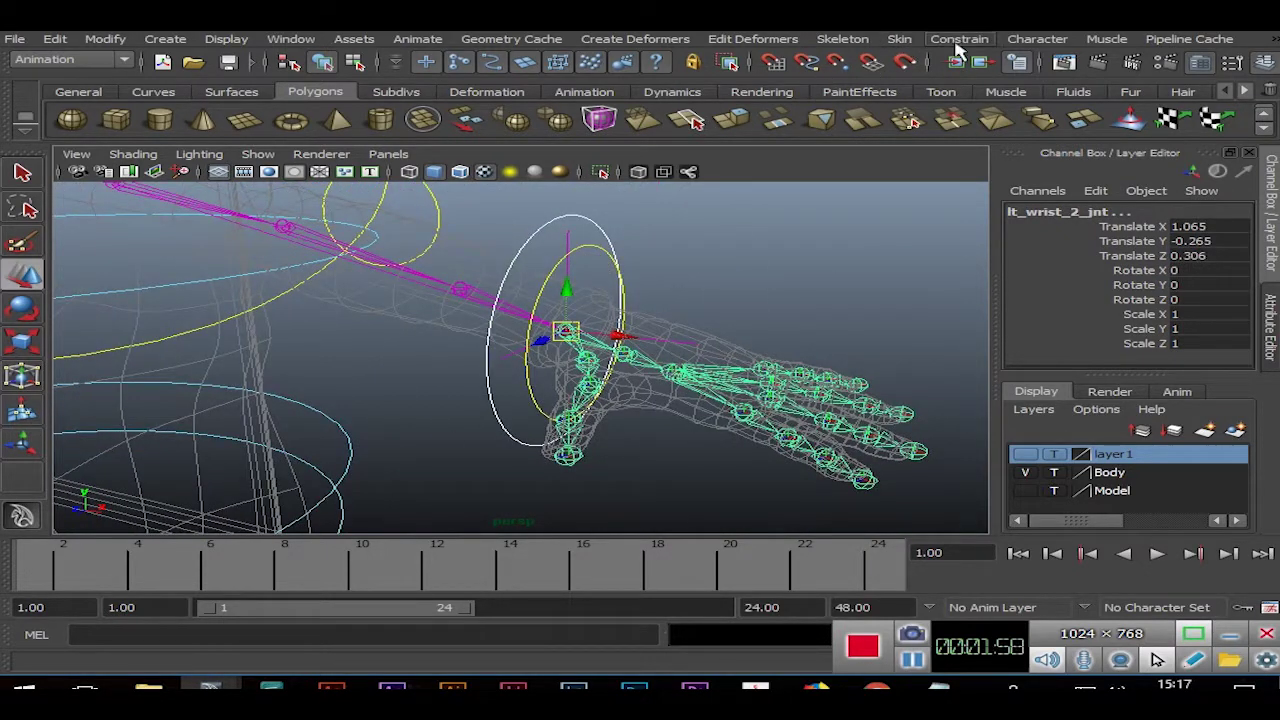
{"action": "left_click", "coordinate": [959, 39]}
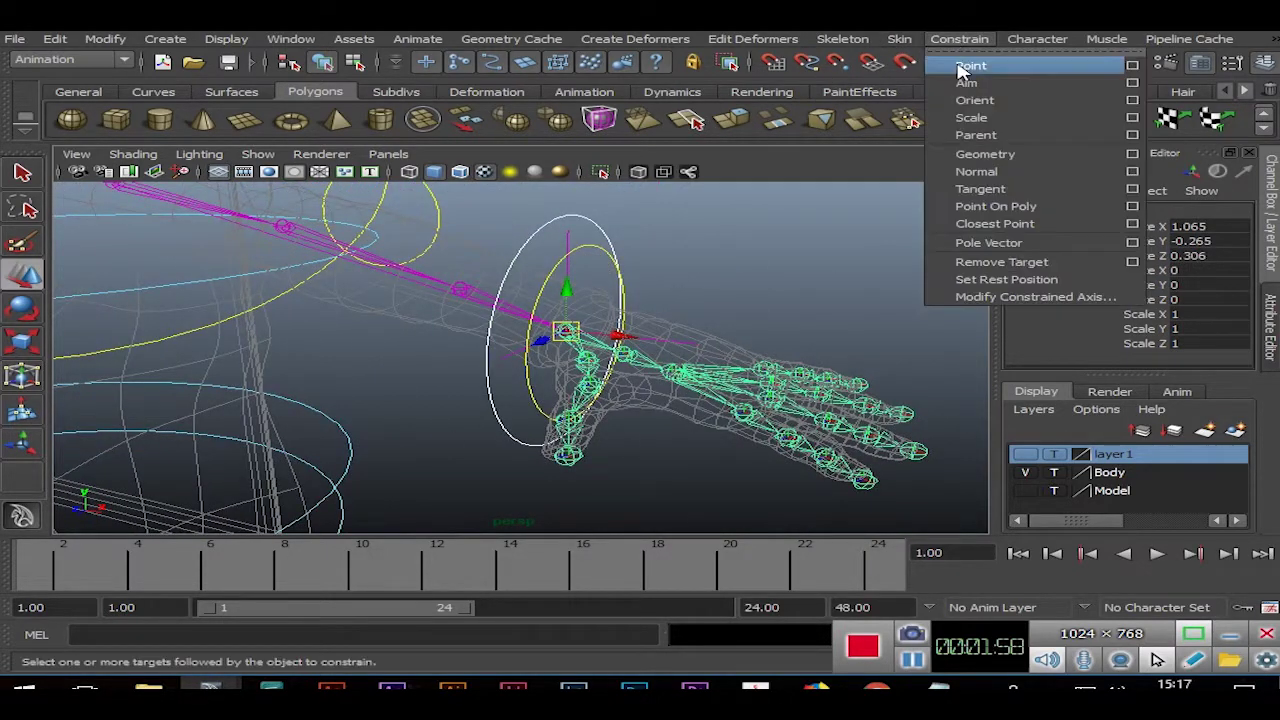
{"action": "left_click", "coordinate": [1133, 101]}
{"action": "left_click", "coordinate": [591, 86]}
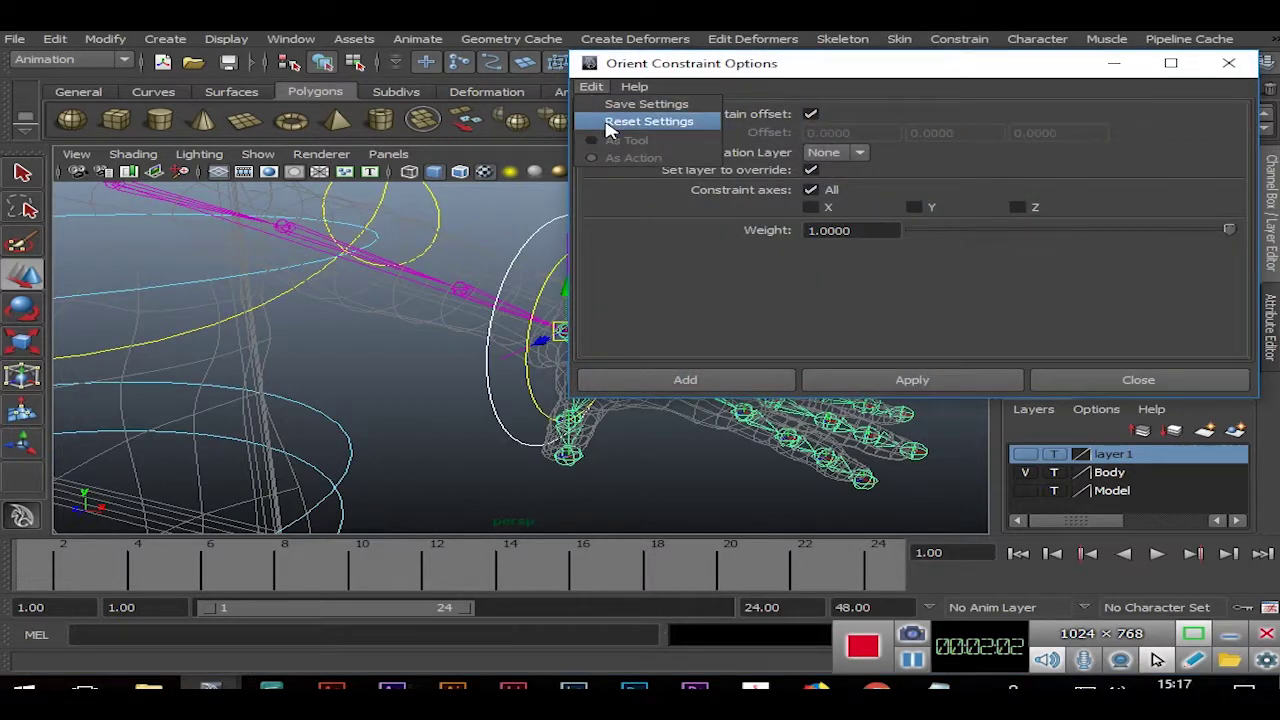
{"action": "left_click", "coordinate": [620, 120]}
{"action": "left_click", "coordinate": [810, 114]}
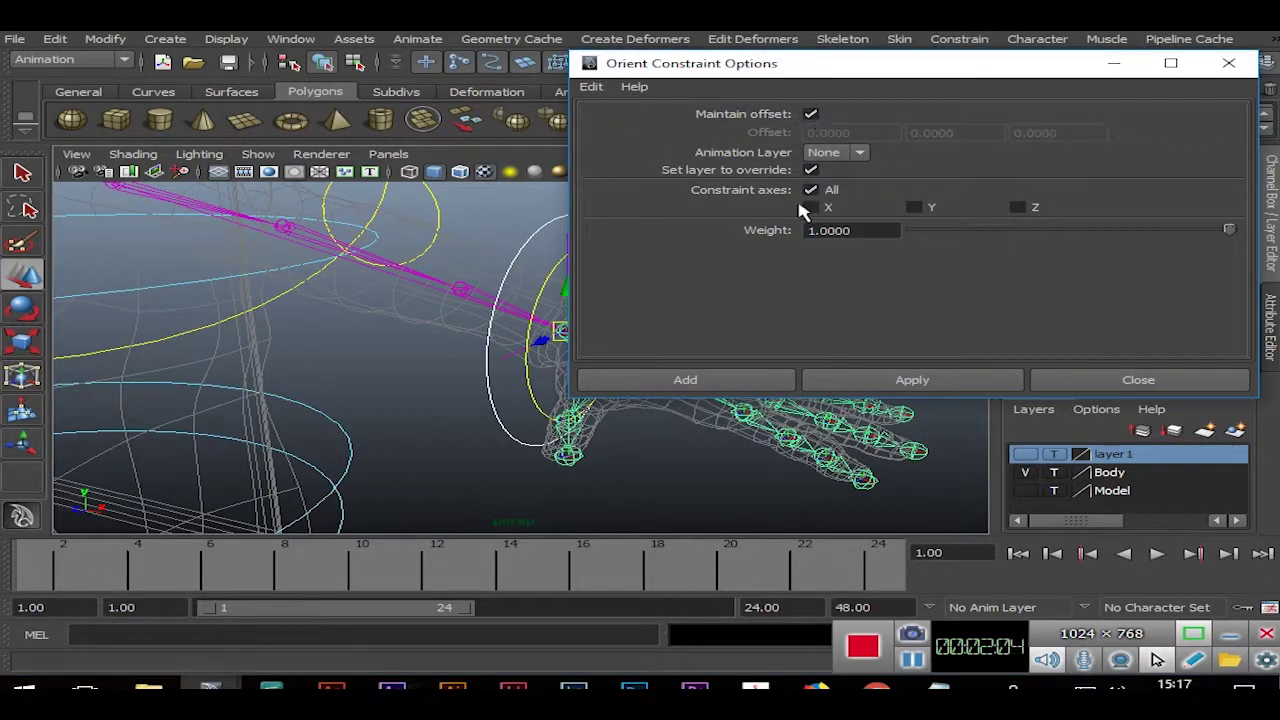
{"action": "left_click", "coordinate": [685, 381]}
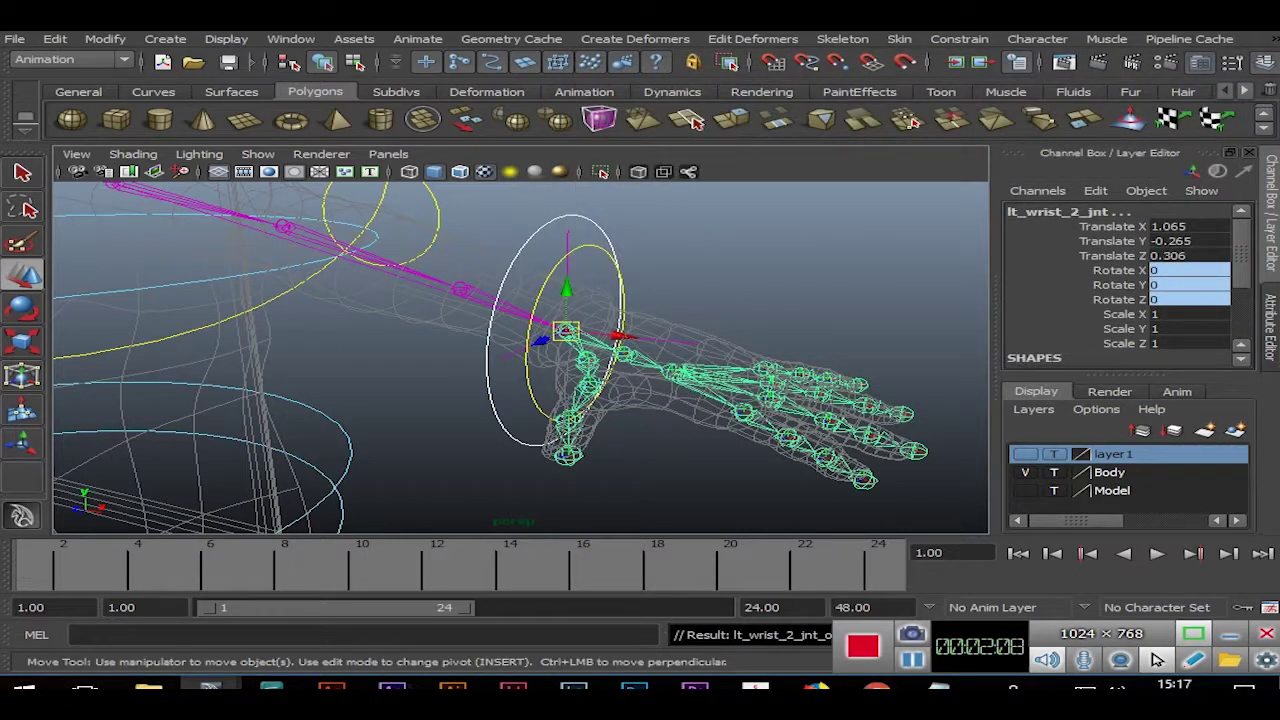
Select only lt_hand_ctrl and bring up the General Editors list.
{"action": "left_click", "coordinate": [615, 485]}
{"action": "left_click", "coordinate": [497, 409]}
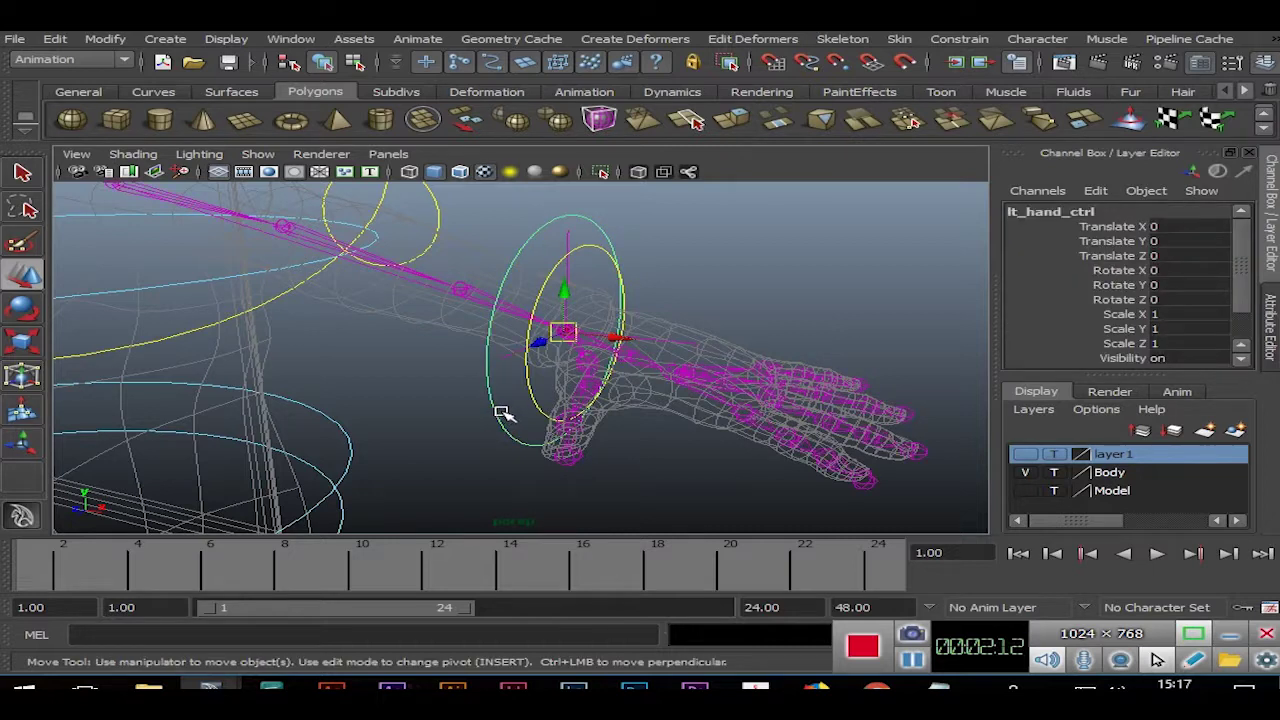
{"action": "left_click", "coordinate": [290, 38]}
{"action": "mouse_move", "coordinate": [338, 65]}
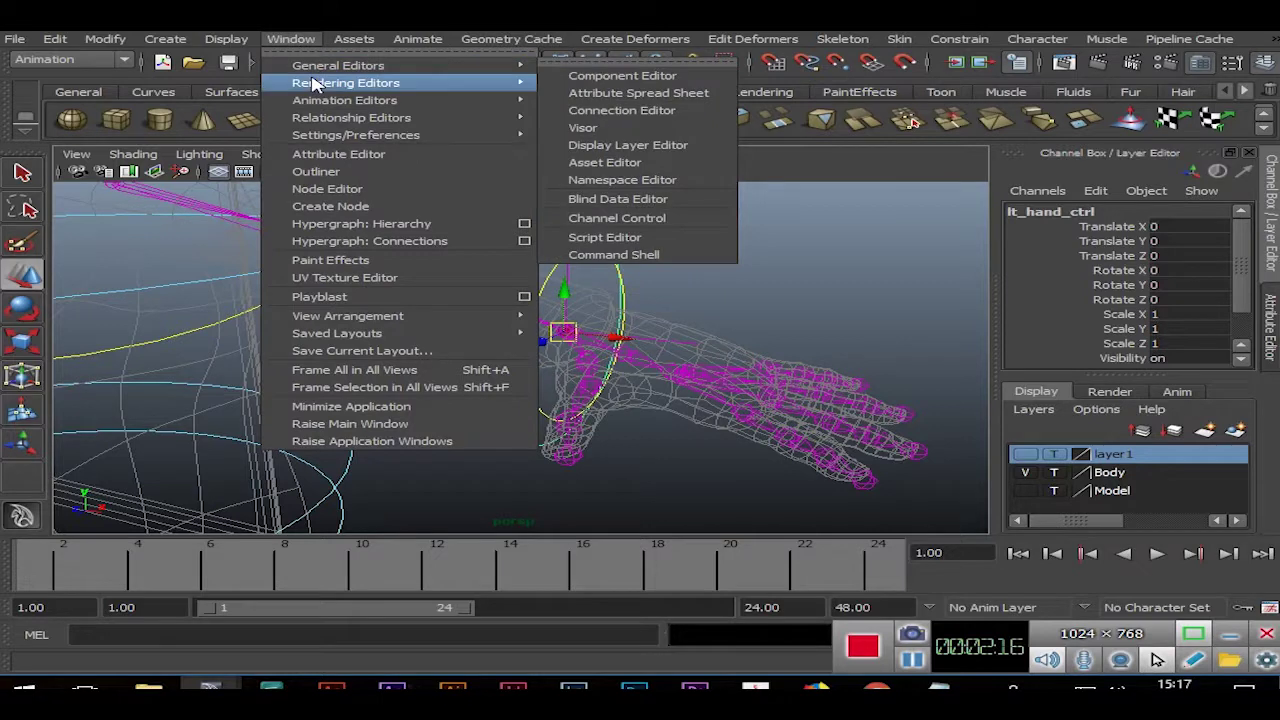
Load lt_hand_ctrl into both Connection Editor sides, expand rotate, pick rotateX, then close the editor.
{"action": "left_click", "coordinate": [590, 110]}
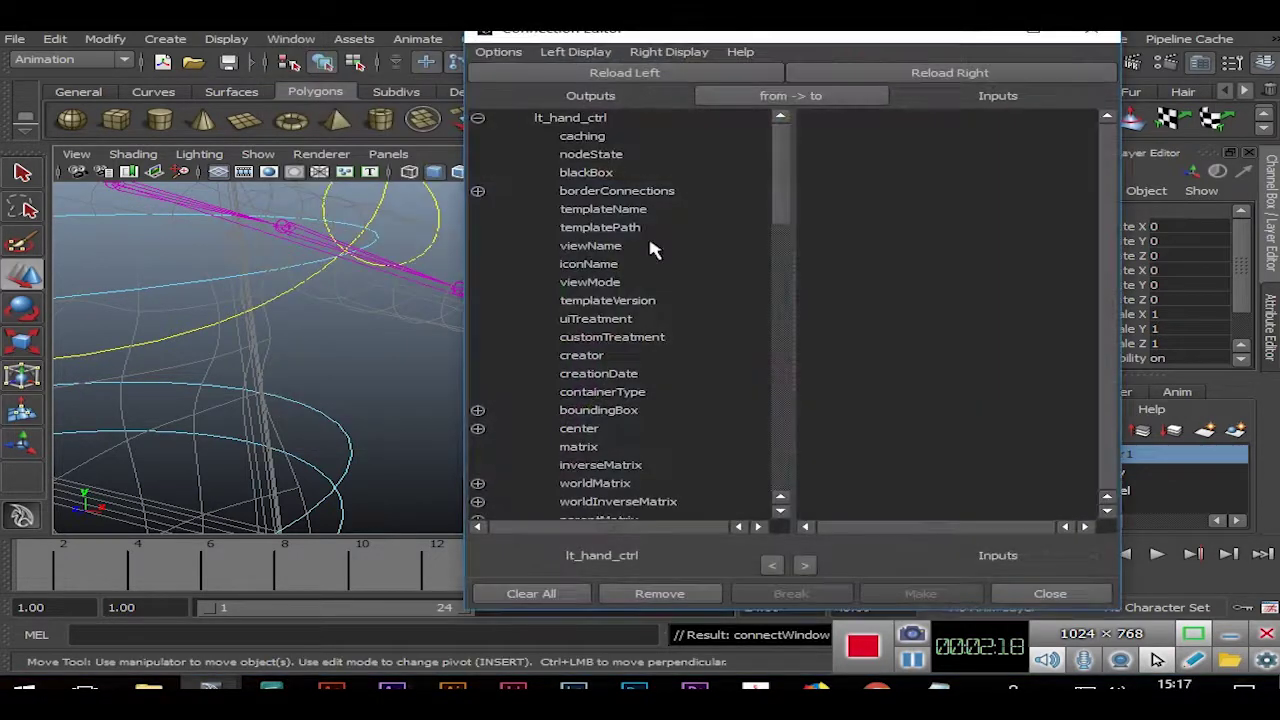
{"action": "left_click", "coordinate": [946, 74]}
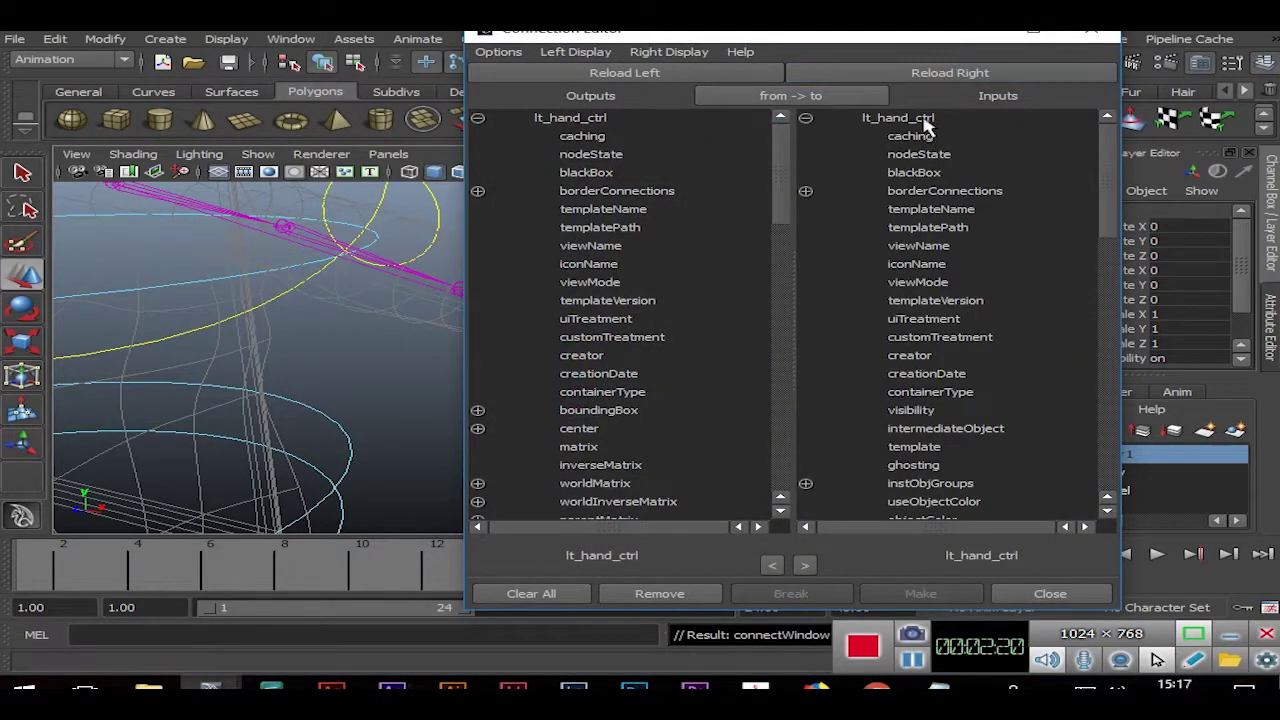
{"action": "left_click_drag", "start_coordinate": [784, 163], "coordinate": [787, 357]}
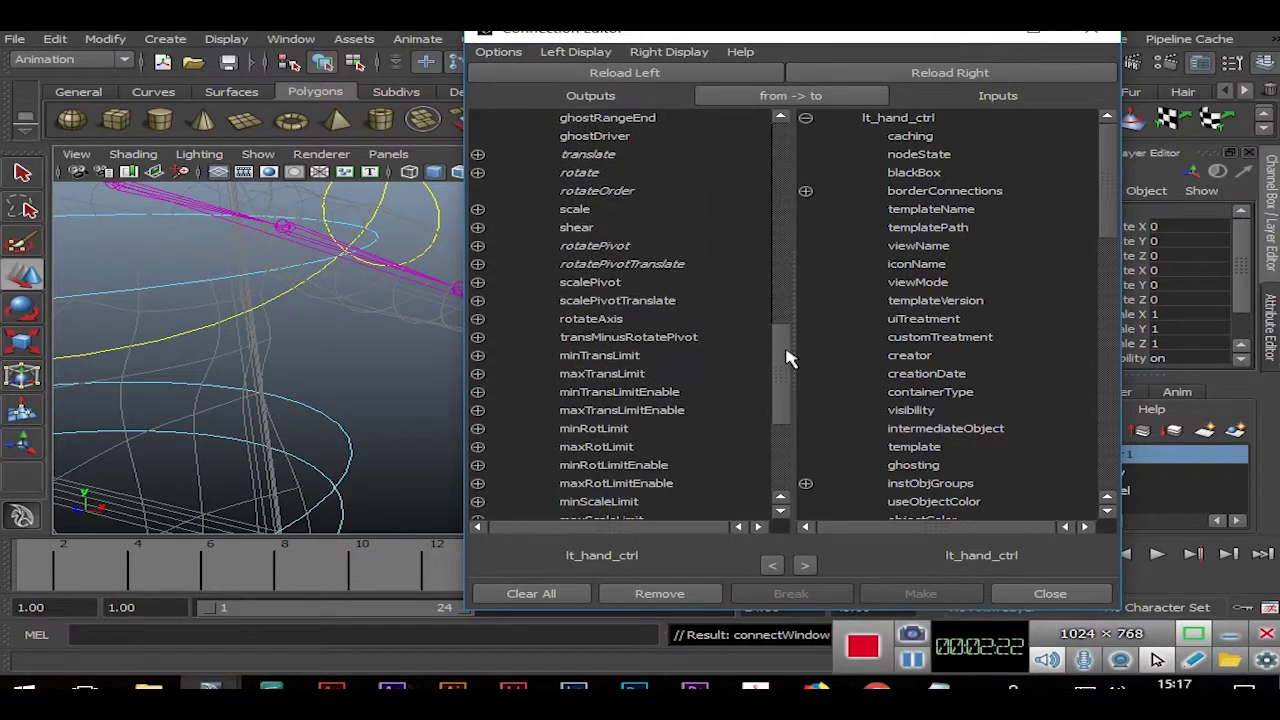
{"action": "left_click", "coordinate": [478, 191]}
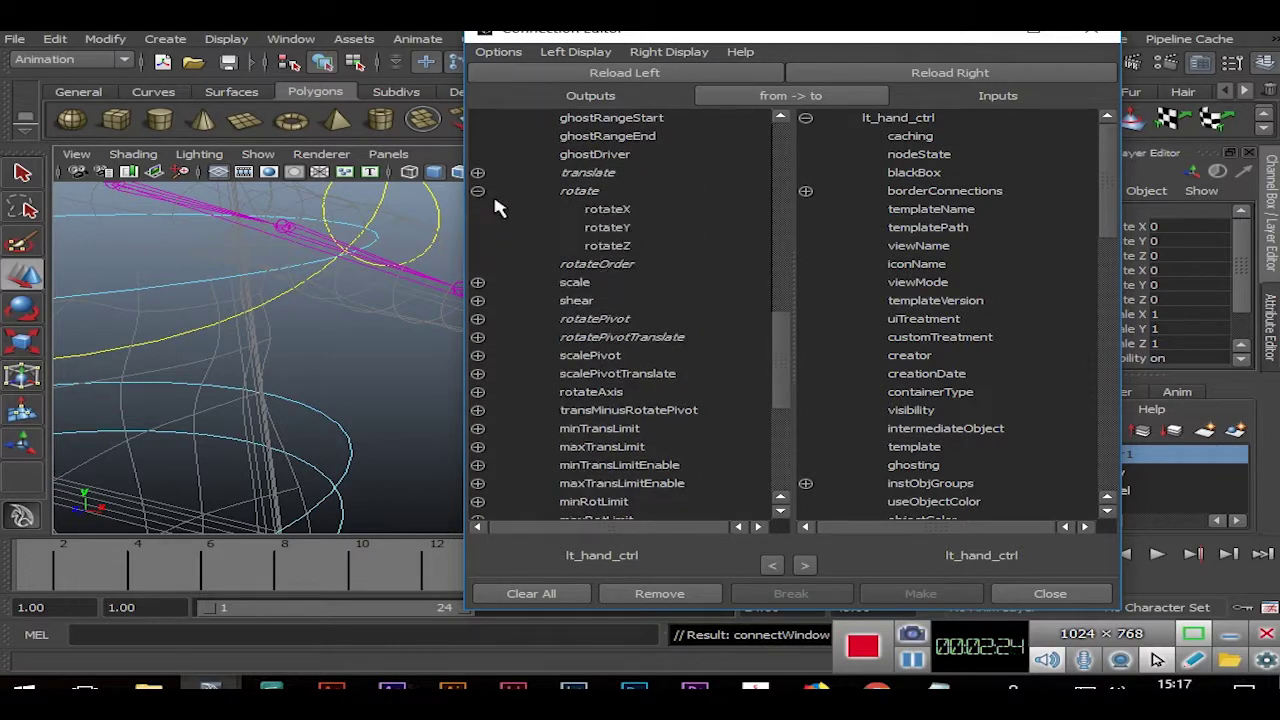
{"action": "left_click", "coordinate": [590, 210]}
{"action": "left_click_drag", "start_coordinate": [1118, 188], "coordinate": [1122, 300]}
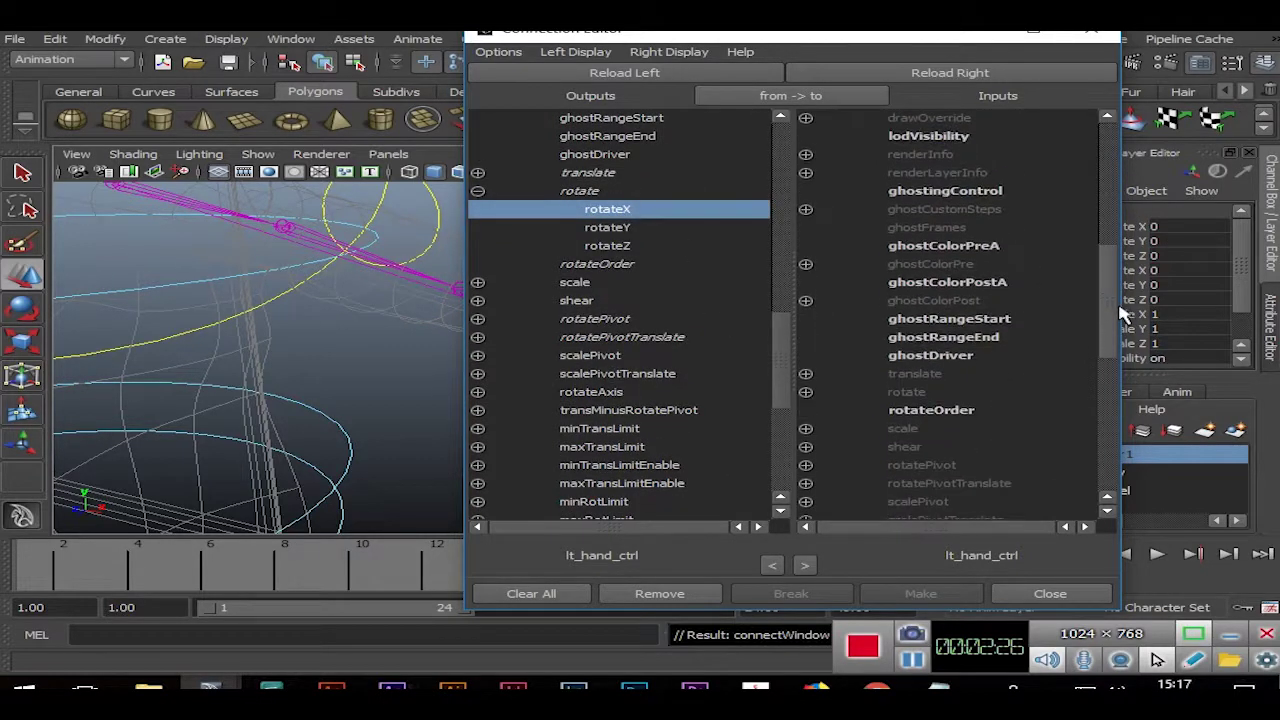
{"action": "left_click", "coordinate": [806, 374]}
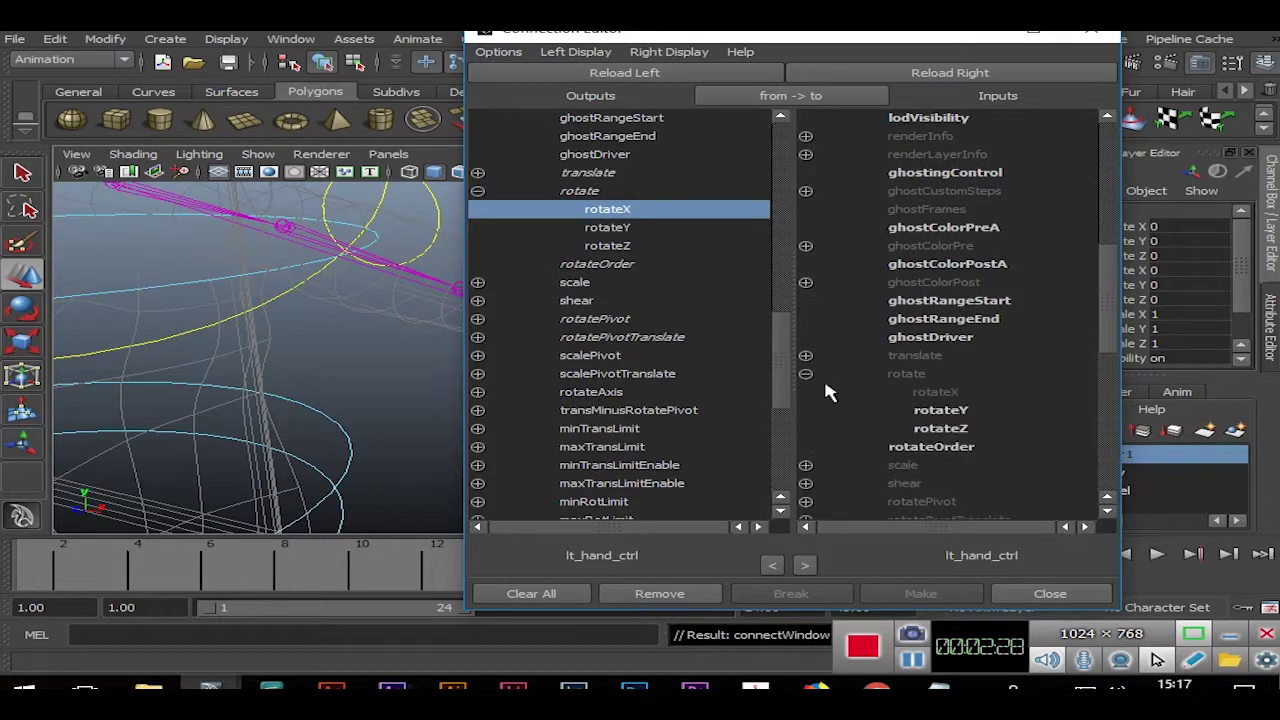
{"action": "left_click", "coordinate": [1050, 594]}
{"action": "left_click", "coordinate": [820, 295]}
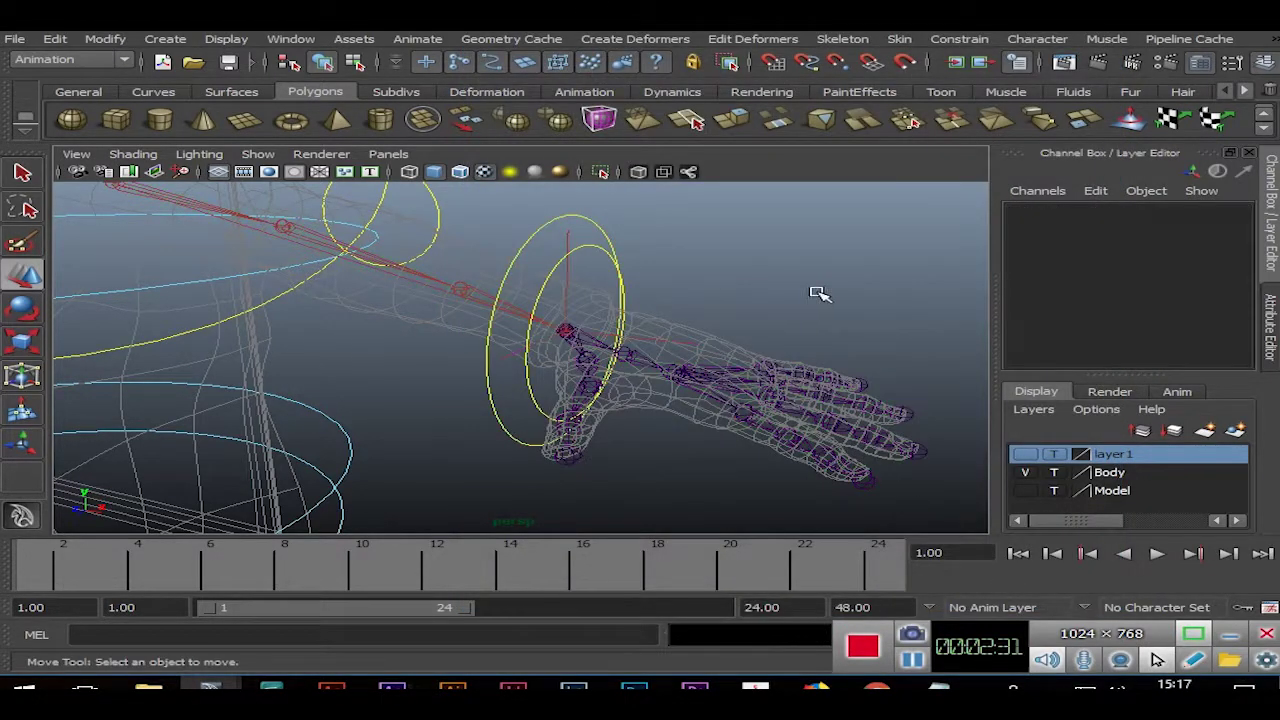
Save the scene as a new version with Incremental save enabled in the Save Scene options.
{"action": "left_click", "coordinate": [497, 267]}
{"action": "left_click", "coordinate": [766, 258]}
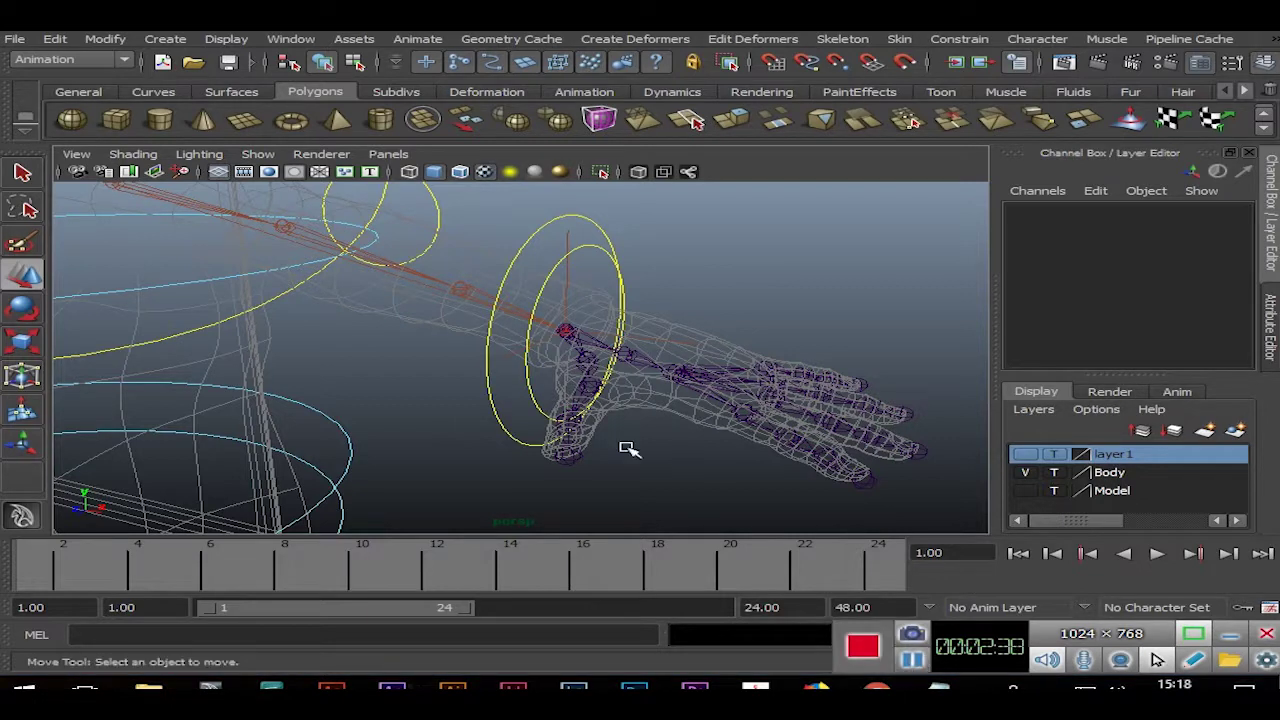
{"action": "left_click", "coordinate": [228, 62]}
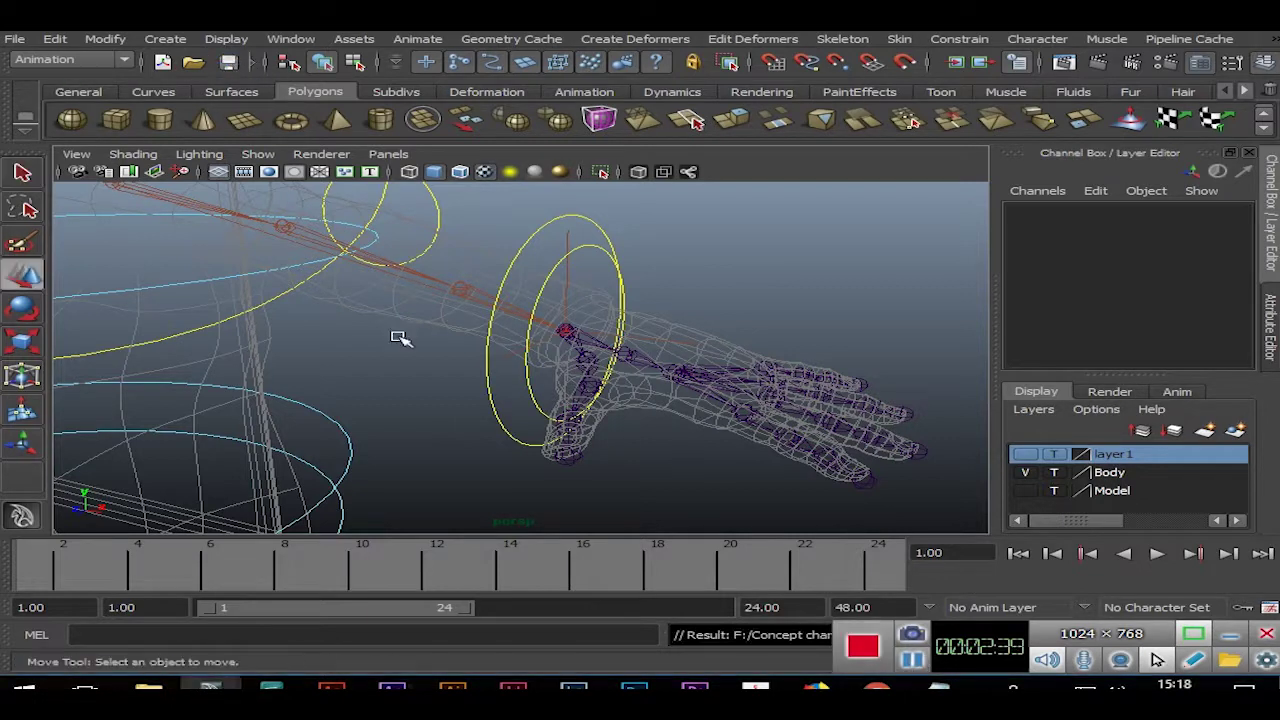
{"action": "left_click", "coordinate": [15, 39]}
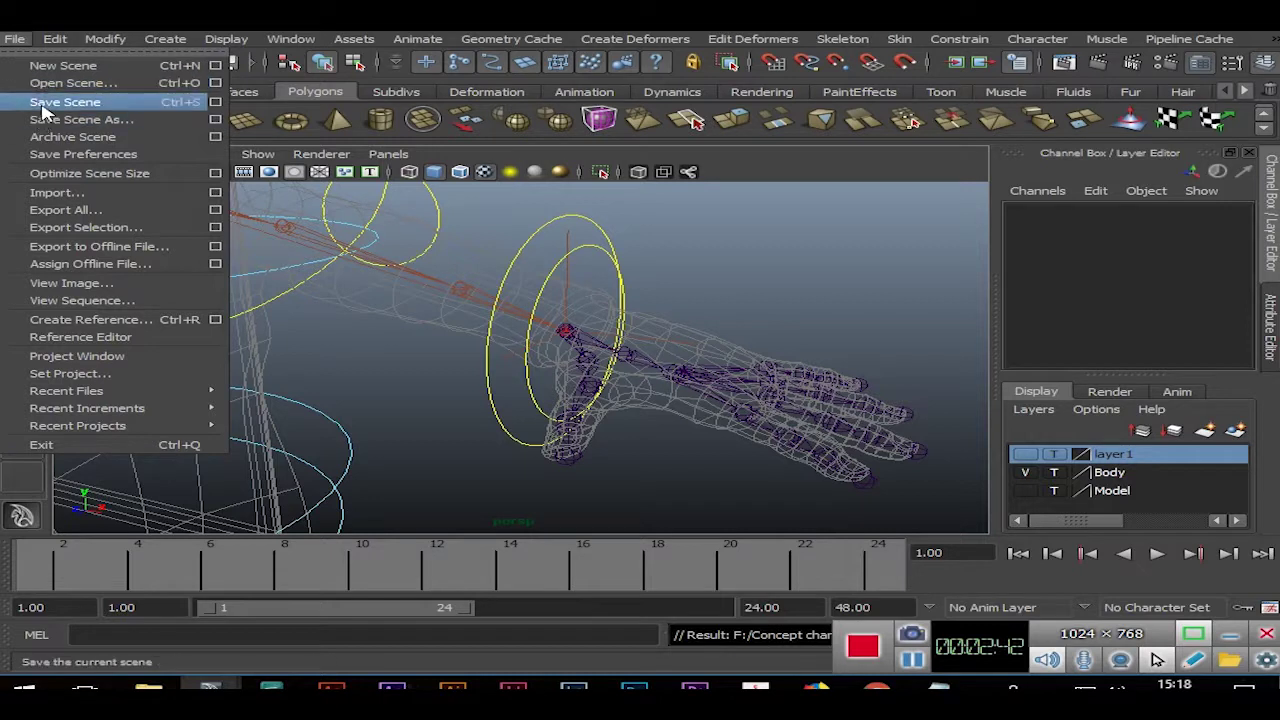
{"action": "left_click", "coordinate": [215, 103]}
{"action": "left_click", "coordinate": [794, 144]}
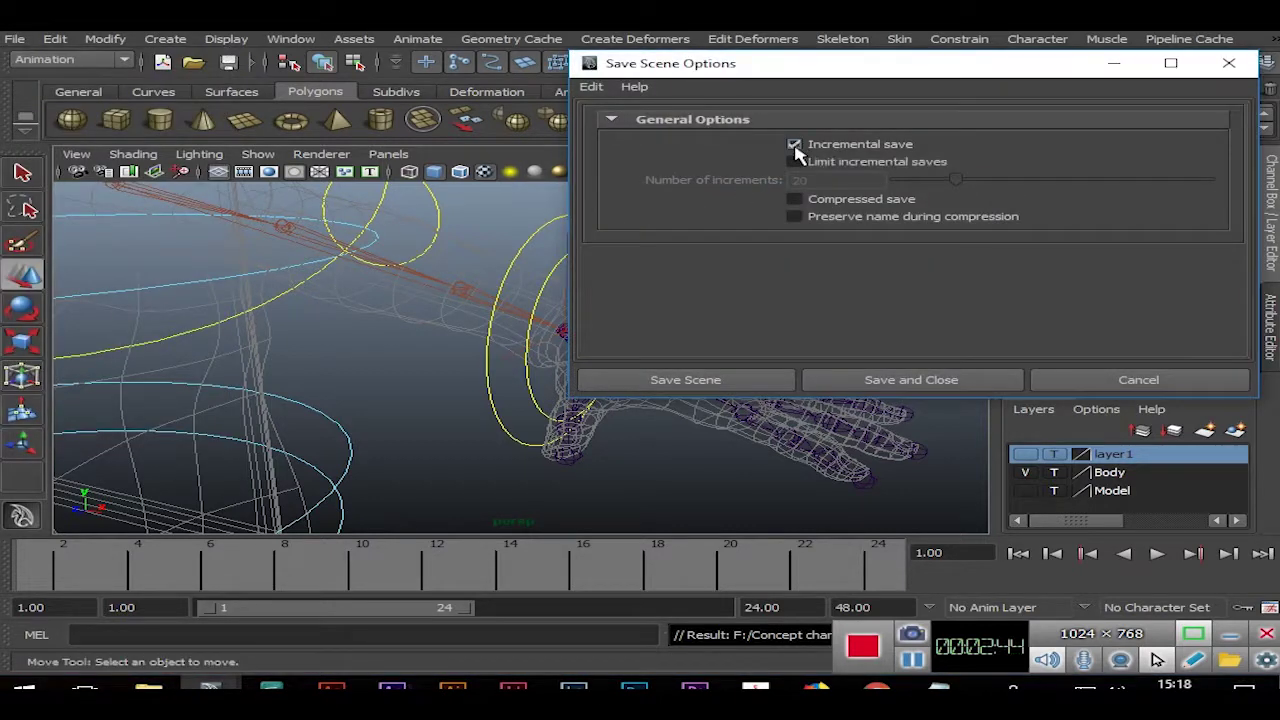
{"action": "left_click", "coordinate": [729, 385]}
{"action": "scroll", "coordinate": [800, 266], "scroll_direction": "down", "scroll_amount": 3}
{"action": "mouse_move", "coordinate": [800, 266]}
{"action": "left_mouse_down", "text": "alt"}
{"action": "mouse_move", "coordinate": [414, 363]}
{"action": "mouse_move", "coordinate": [571, 414]}
{"action": "mouse_move", "coordinate": [728, 346]}
{"action": "mouse_move", "coordinate": [591, 314]}
{"action": "left_mouse_up", "text": "alt"}
Pole-vector-constrain ikHandle1 to lt_elbow_ctrl using default constraint settings.
{"action": "left_click", "coordinate": [553, 276]}
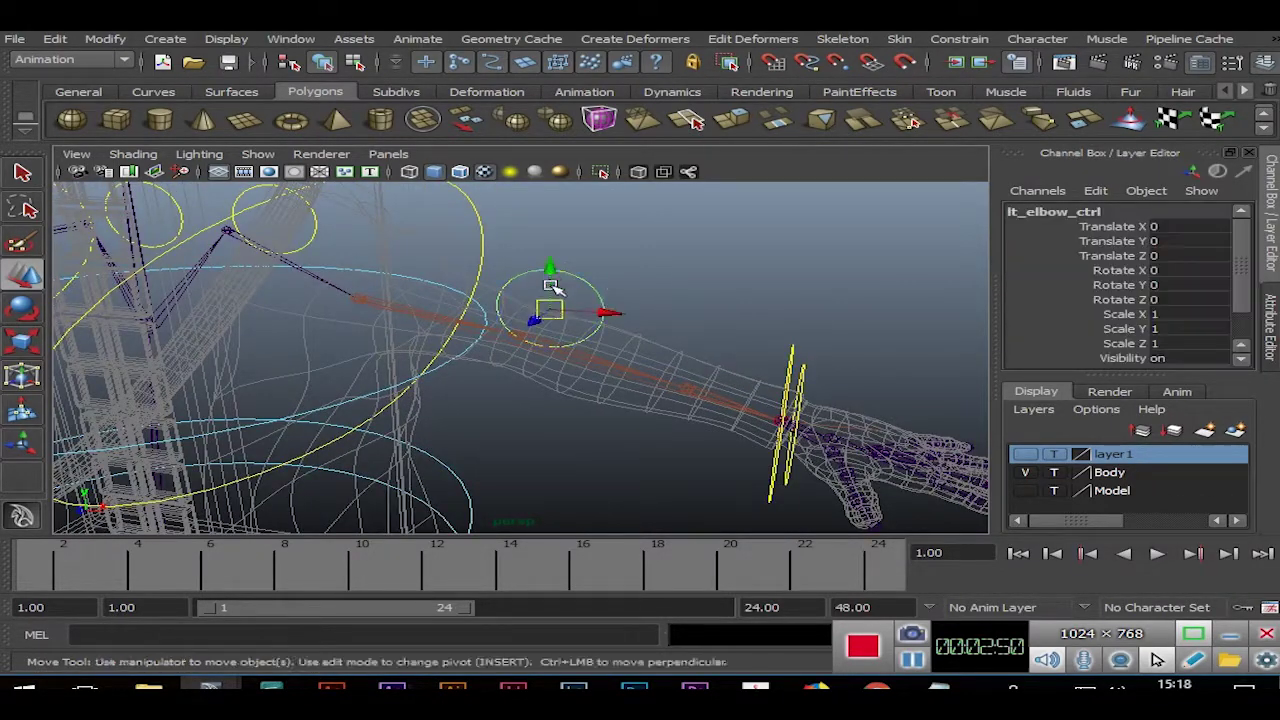
{"action": "scroll", "coordinate": [723, 329], "scroll_direction": "up", "scroll_amount": 3}
{"action": "mouse_move", "coordinate": [723, 329]}
{"action": "left_mouse_down", "text": "alt"}
{"action": "mouse_move", "coordinate": [465, 273]}
{"action": "mouse_move", "coordinate": [657, 371]}
{"action": "left_mouse_up", "text": "alt"}
{"action": "scroll", "coordinate": [651, 369], "scroll_direction": "up", "scroll_amount": 2}
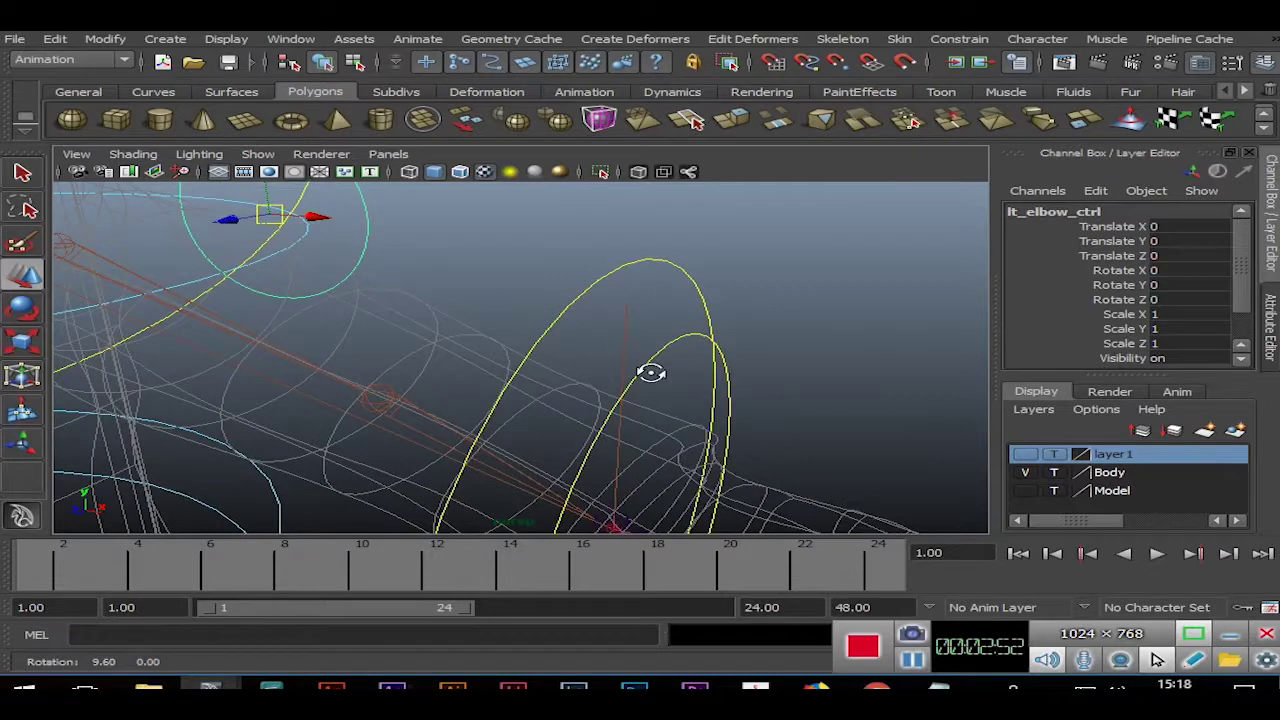
{"action": "left_click", "coordinate": [620, 328]}
{"action": "key", "text": "f"}
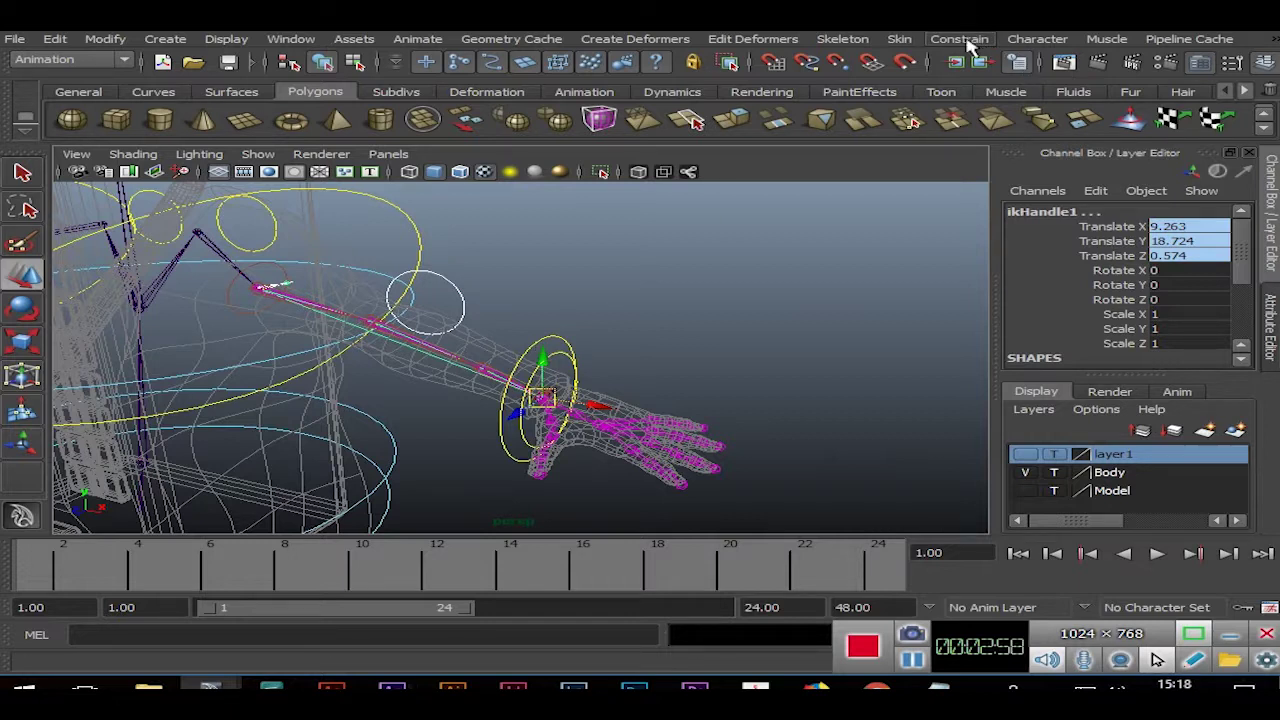
{"action": "left_click", "coordinate": [962, 39]}
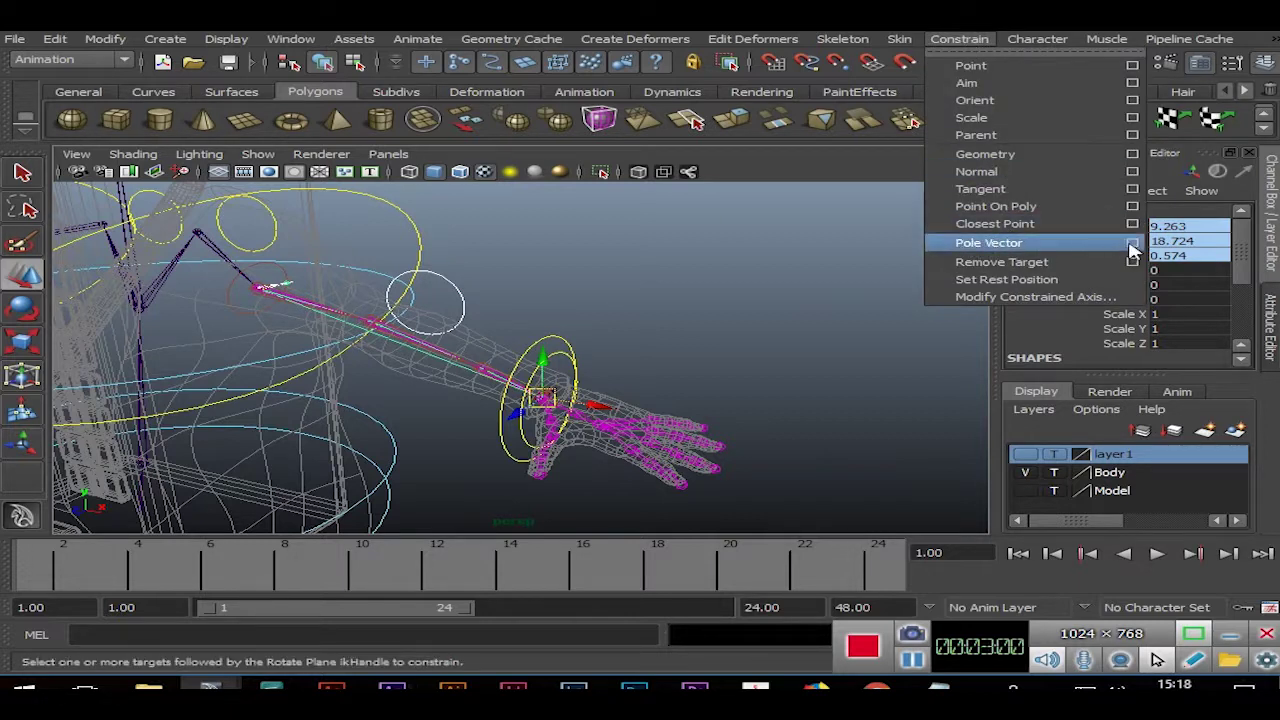
{"action": "left_click", "coordinate": [1132, 244]}
{"action": "left_click", "coordinate": [591, 87]}
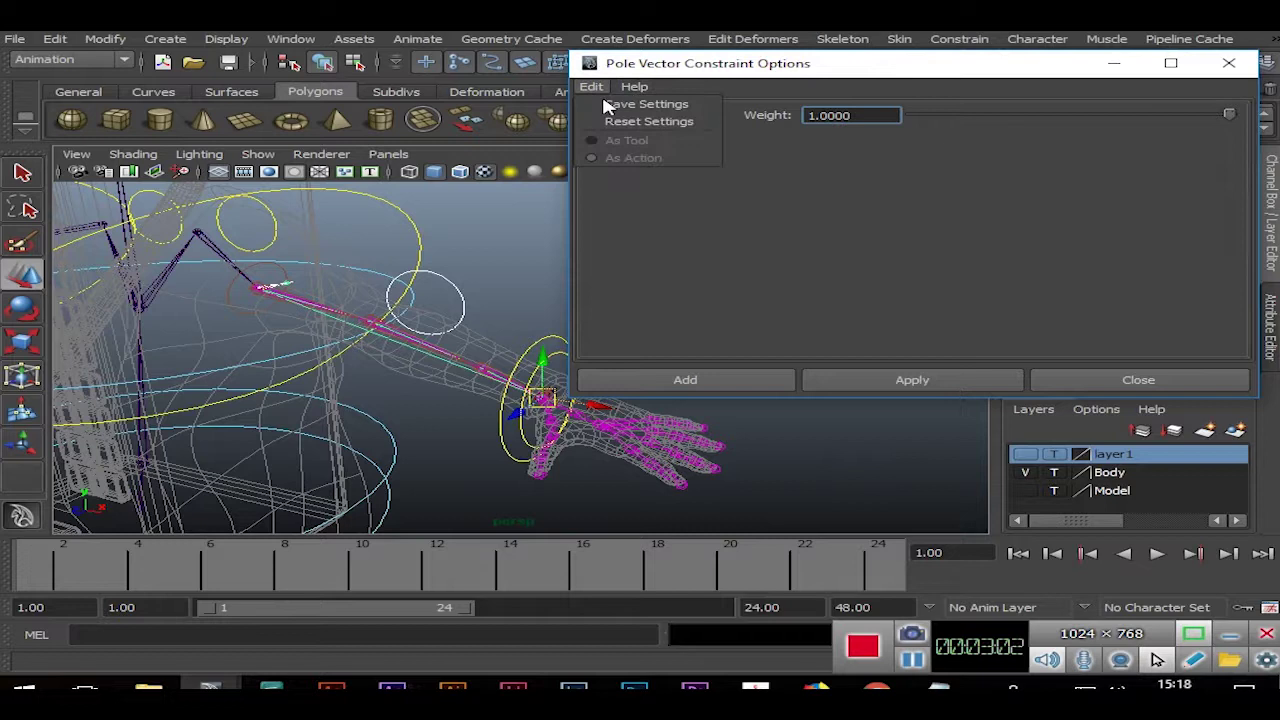
{"action": "left_click", "coordinate": [609, 120]}
{"action": "left_click", "coordinate": [685, 384]}
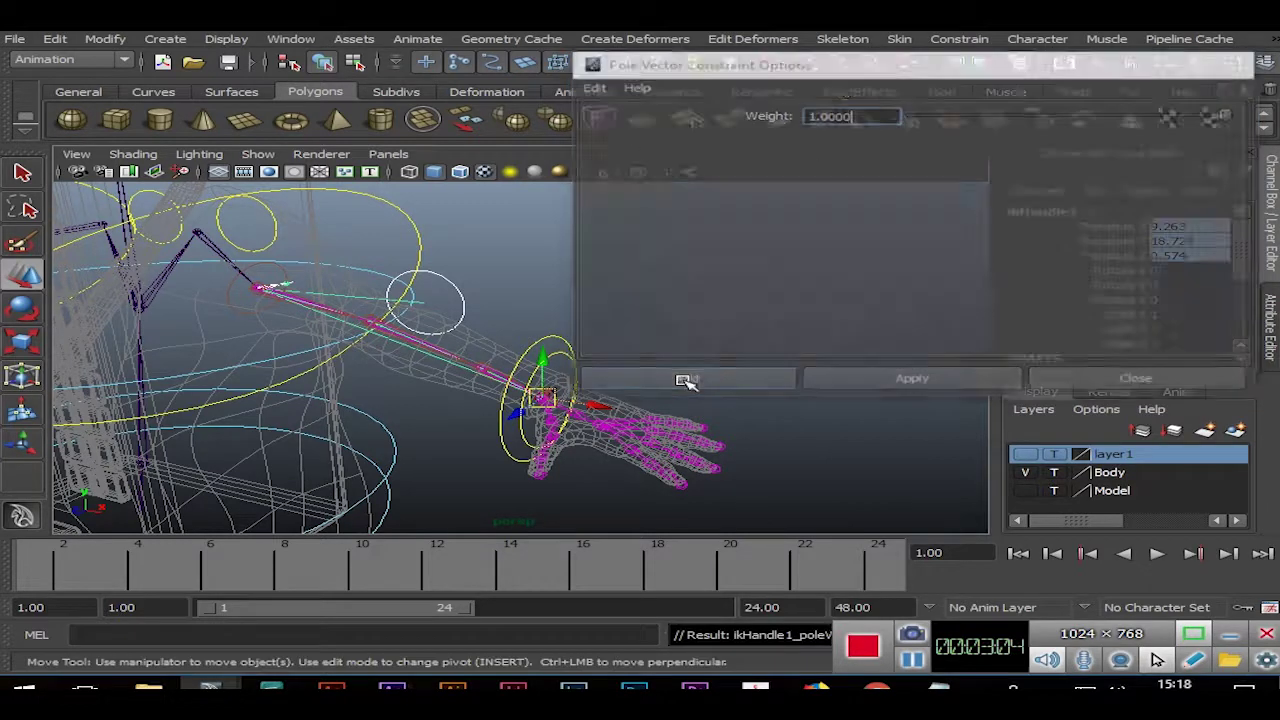
Test-move lt_elbow_ctrl upward, then set its Translate Y back to 0.
{"action": "left_click", "coordinate": [520, 277]}
{"action": "left_click", "coordinate": [443, 276]}
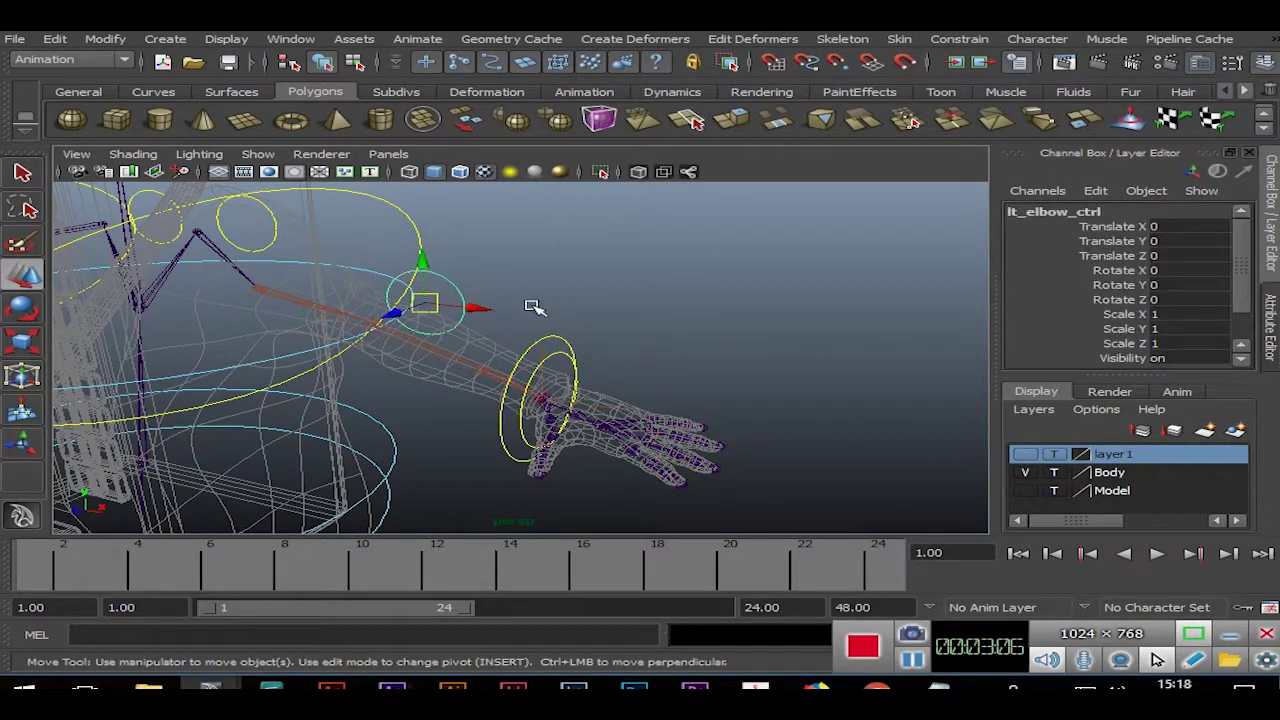
{"action": "left_click_drag", "start_coordinate": [425, 268], "coordinate": [420, 262]}
{"action": "left_click", "coordinate": [1192, 241]}
{"action": "key", "text": "Return"}
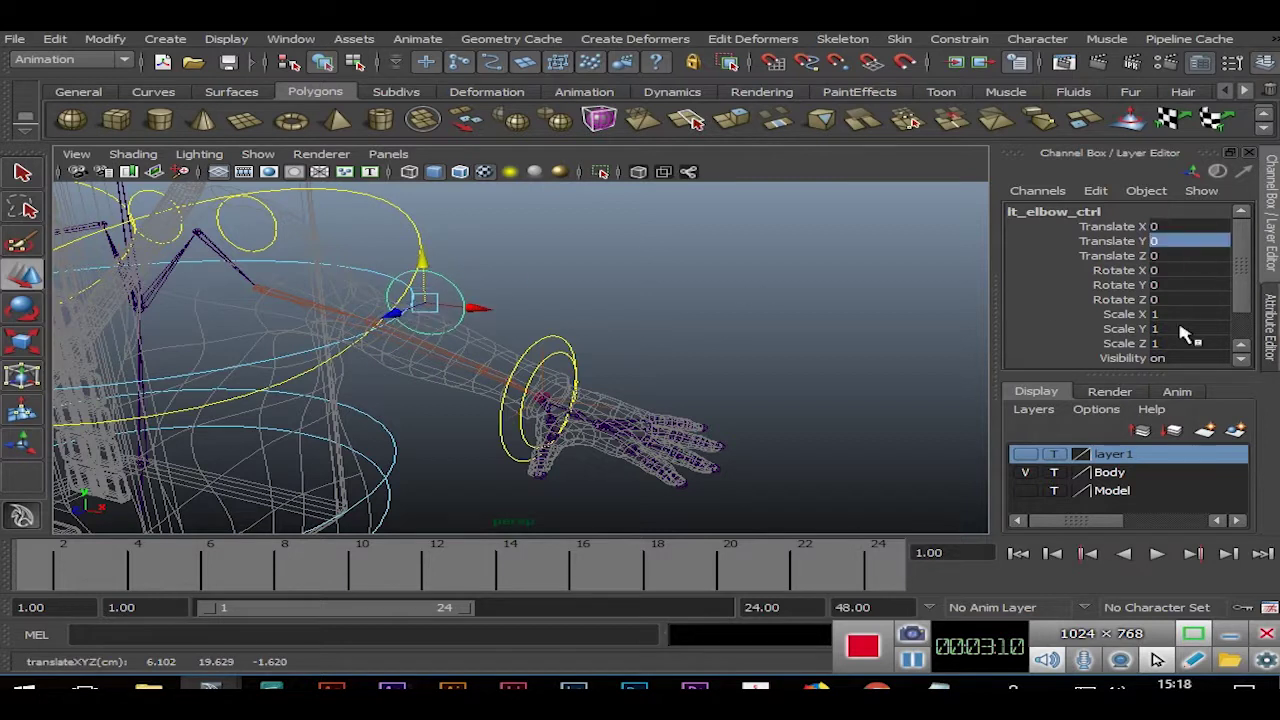
{"action": "left_click", "coordinate": [691, 314]}
Navigate to the right hand and select rt_hand_ctrl.
{"action": "mouse_move", "coordinate": [777, 371]}
{"action": "left_mouse_down", "text": "alt"}
{"action": "mouse_move", "coordinate": [520, 318]}
{"action": "mouse_move", "coordinate": [617, 314]}
{"action": "mouse_move", "coordinate": [409, 360]}
{"action": "mouse_move", "coordinate": [574, 320]}
{"action": "mouse_move", "coordinate": [578, 300]}
{"action": "left_mouse_up", "text": "alt"}
{"action": "right_click_drag", "start_coordinate": [578, 300], "coordinate": [586, 414], "text": "alt"}
{"action": "mouse_move", "coordinate": [586, 414]}
{"action": "left_mouse_down", "text": "alt"}
{"action": "mouse_move", "coordinate": [591, 300]}
{"action": "mouse_move", "coordinate": [434, 240]}
{"action": "left_mouse_up", "text": "alt"}
{"action": "right_click_drag", "start_coordinate": [434, 240], "coordinate": [460, 263], "text": "alt"}
{"action": "left_click", "coordinate": [428, 228]}
{"action": "mouse_move", "coordinate": [428, 228]}
{"action": "left_mouse_down", "text": "alt"}
{"action": "mouse_move", "coordinate": [509, 223]}
{"action": "mouse_move", "coordinate": [491, 246]}
{"action": "mouse_move", "coordinate": [305, 195]}
{"action": "left_mouse_up", "text": "alt"}
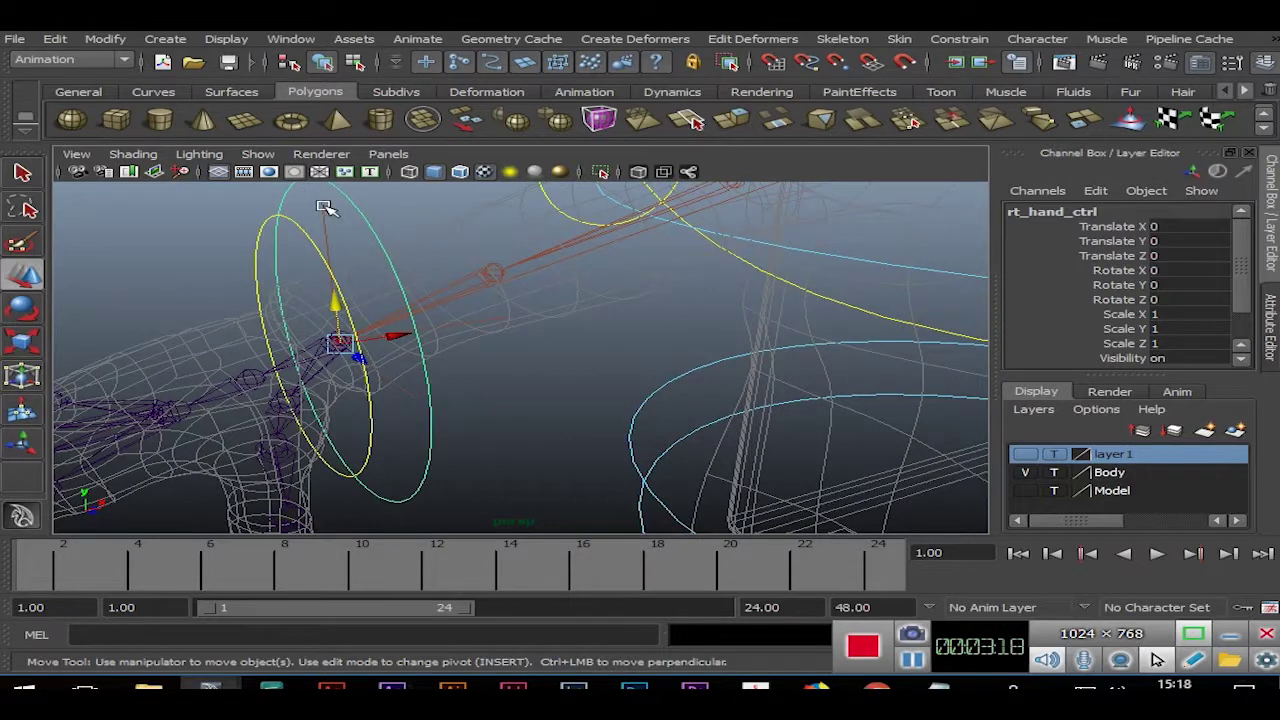
Point-constrain the right arm's ikHandle2 to rt_hand_ctrl.
{"action": "left_click", "coordinate": [324, 206]}
{"action": "left_click", "coordinate": [524, 408]}
{"action": "left_click", "coordinate": [388, 258]}
{"action": "left_click", "coordinate": [322, 215], "text": "shift"}
{"action": "left_click", "coordinate": [959, 38]}
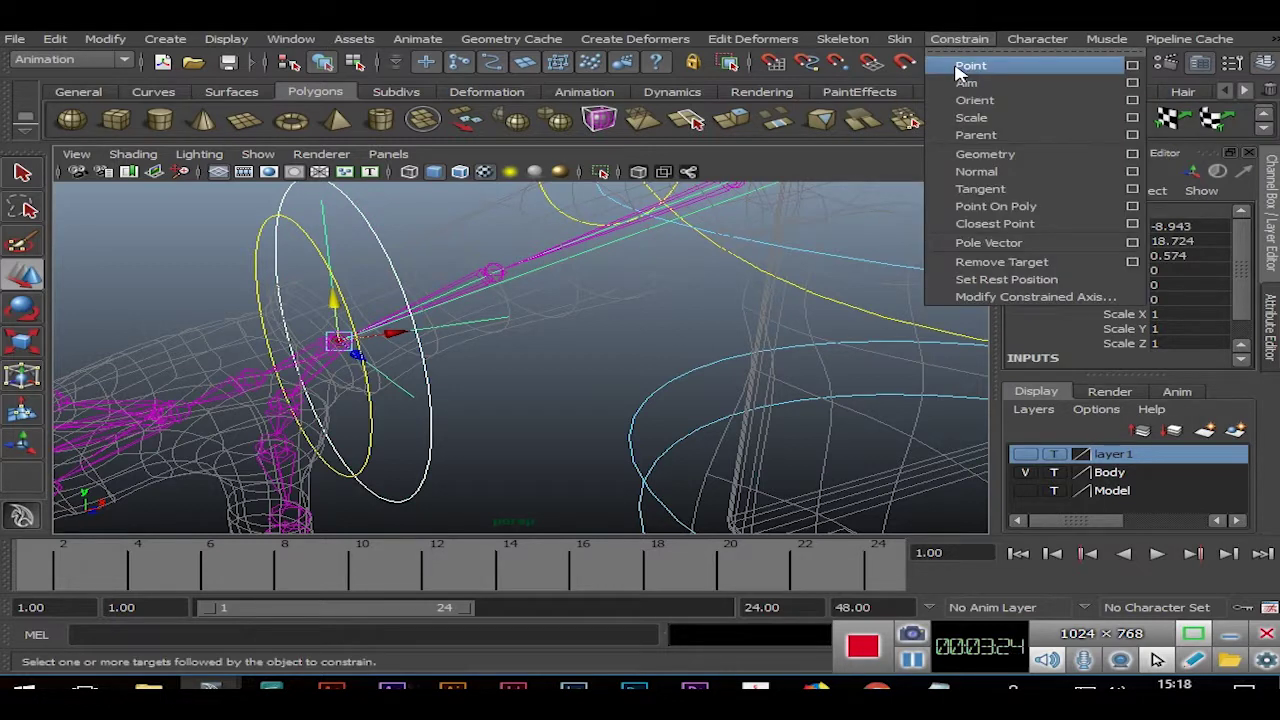
{"action": "left_click", "coordinate": [962, 68]}
Orient-constrain rt_wrist_2_jnt to rt_hand_ctrl.
{"action": "left_click", "coordinate": [571, 366]}
{"action": "left_click", "coordinate": [362, 218]}
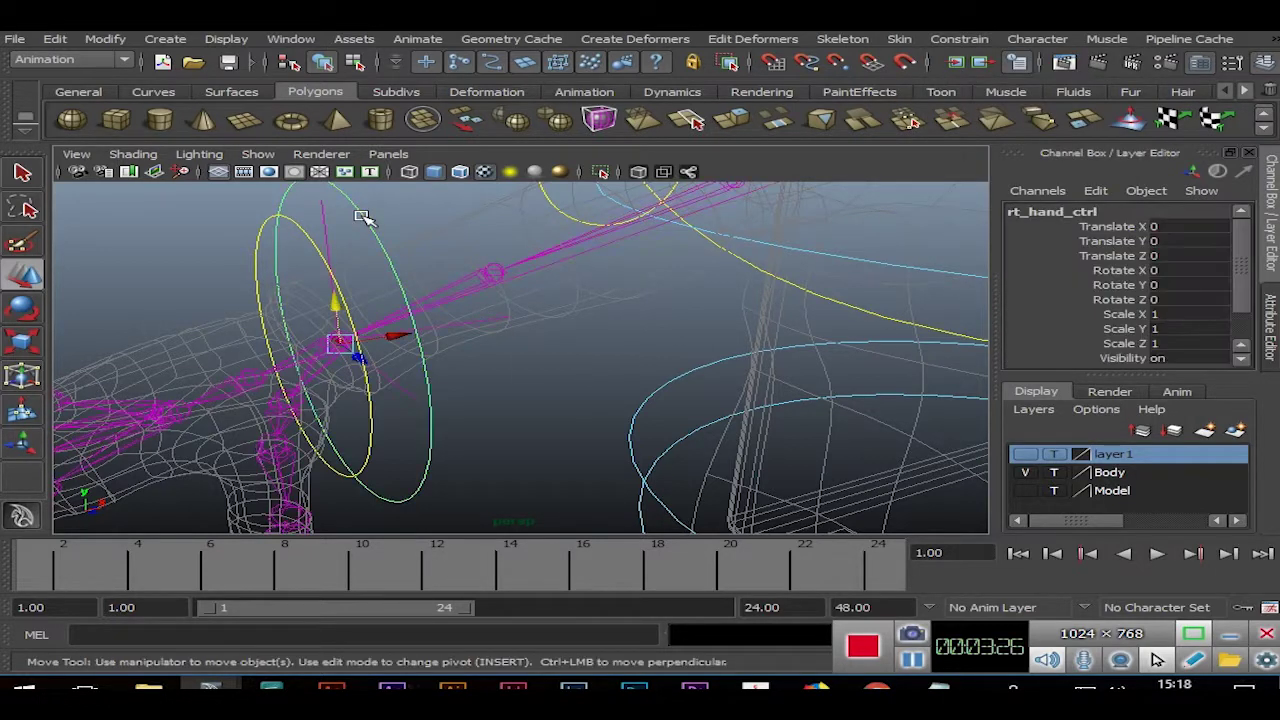
{"action": "mouse_move", "coordinate": [374, 211]}
{"action": "right_mouse_down", "text": "alt"}
{"action": "mouse_move", "coordinate": [451, 257]}
{"action": "mouse_move", "coordinate": [531, 251]}
{"action": "mouse_move", "coordinate": [490, 262]}
{"action": "right_mouse_up", "text": "alt"}
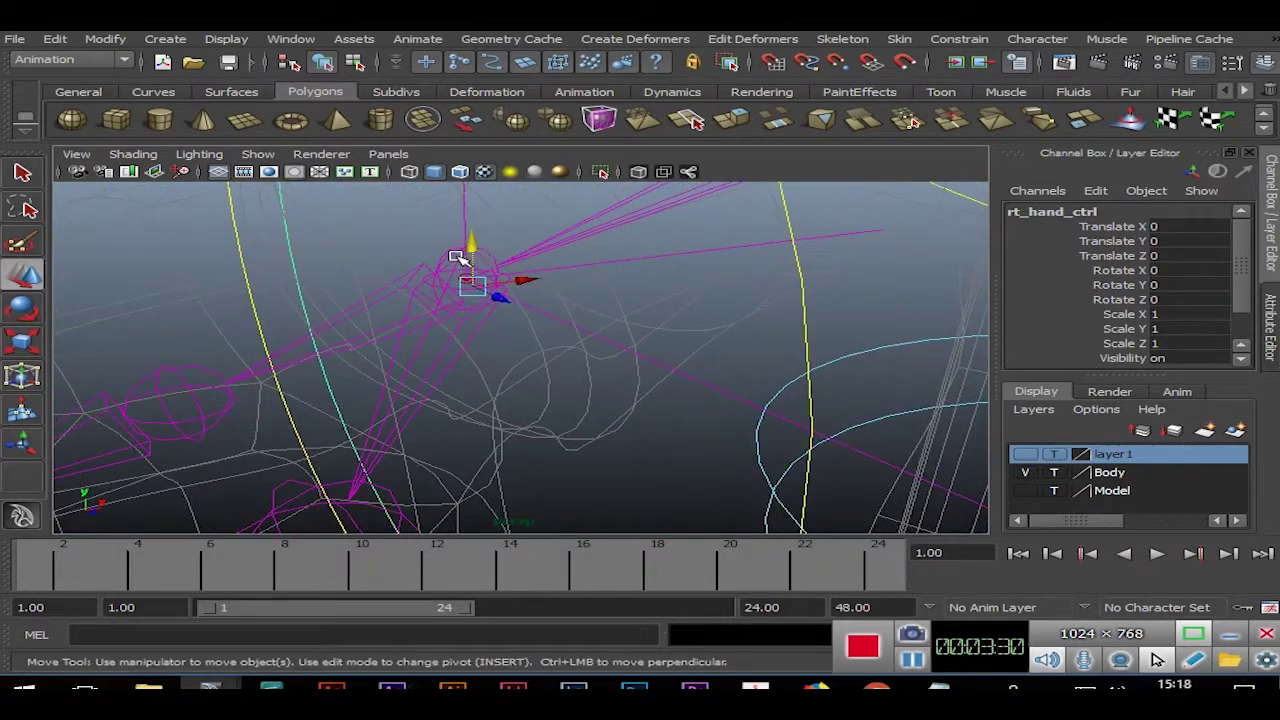
{"action": "left_click", "coordinate": [452, 258]}
{"action": "left_click", "coordinate": [959, 38]}
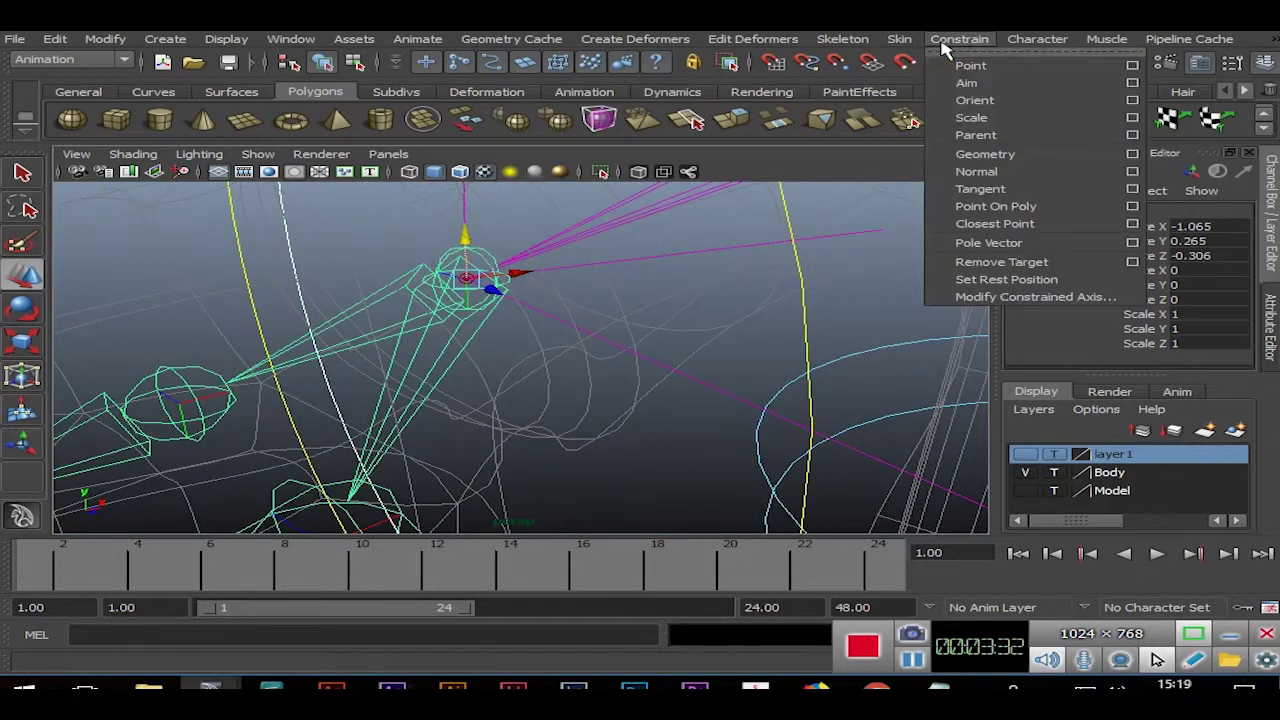
{"action": "left_click", "coordinate": [970, 101]}
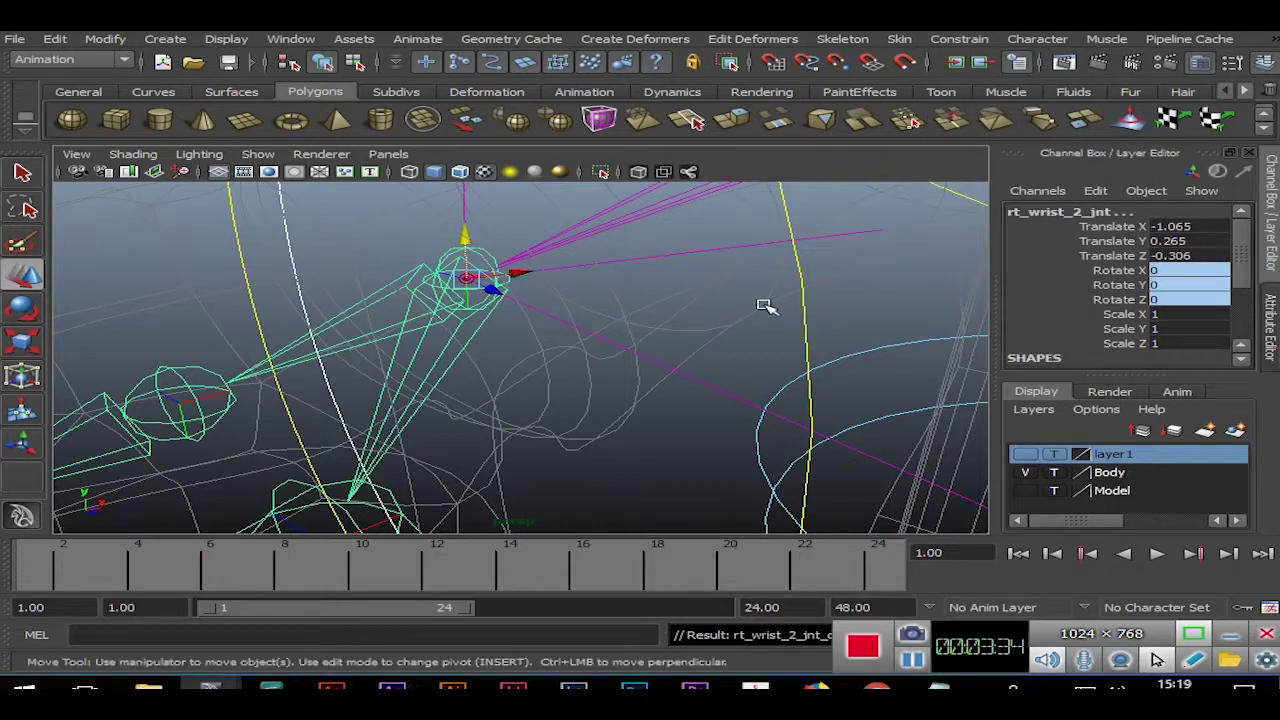
Reselect rt_hand_ctrl alone and bring up the General Editors list.
{"action": "right_click_drag", "start_coordinate": [792, 295], "coordinate": [586, 262], "text": "alt"}
{"action": "left_click", "coordinate": [457, 243]}
{"action": "mouse_move", "coordinate": [457, 243]}
{"action": "right_mouse_down", "text": "alt"}
{"action": "mouse_move", "coordinate": [534, 266]}
{"action": "mouse_move", "coordinate": [608, 243]}
{"action": "right_mouse_up", "text": "alt"}
{"action": "left_click", "coordinate": [548, 245]}
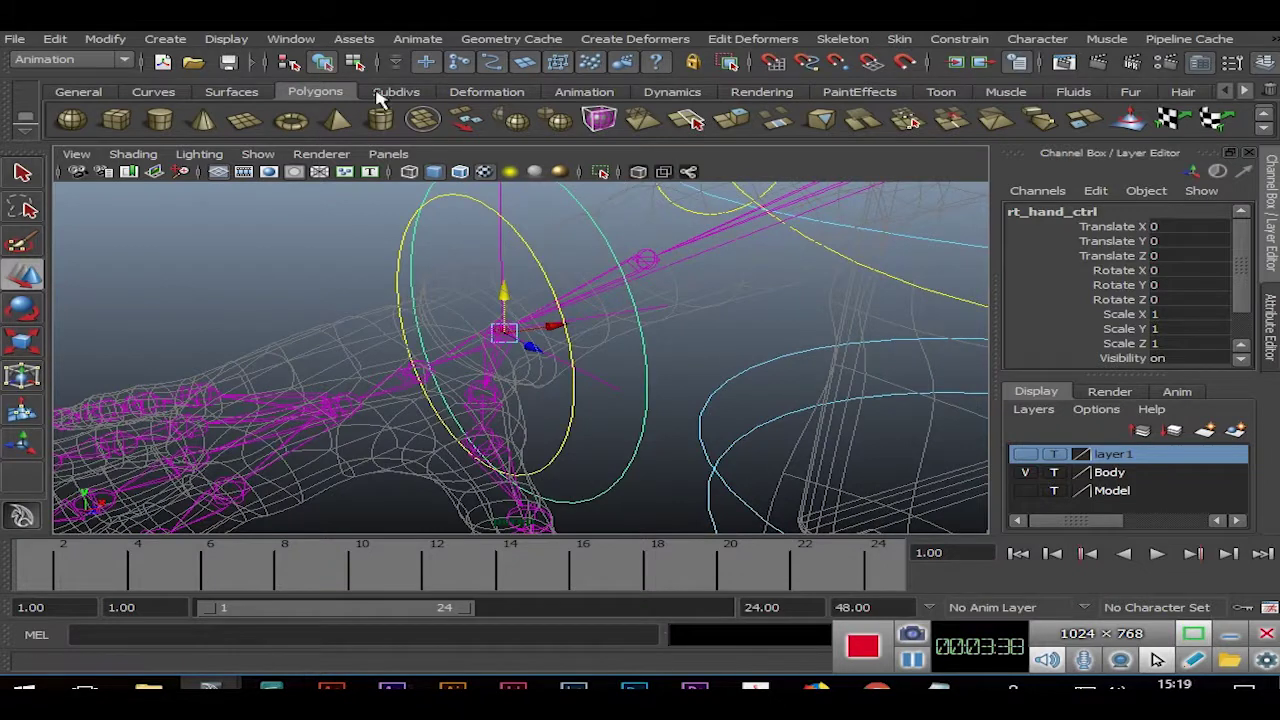
{"action": "left_click", "coordinate": [290, 38]}
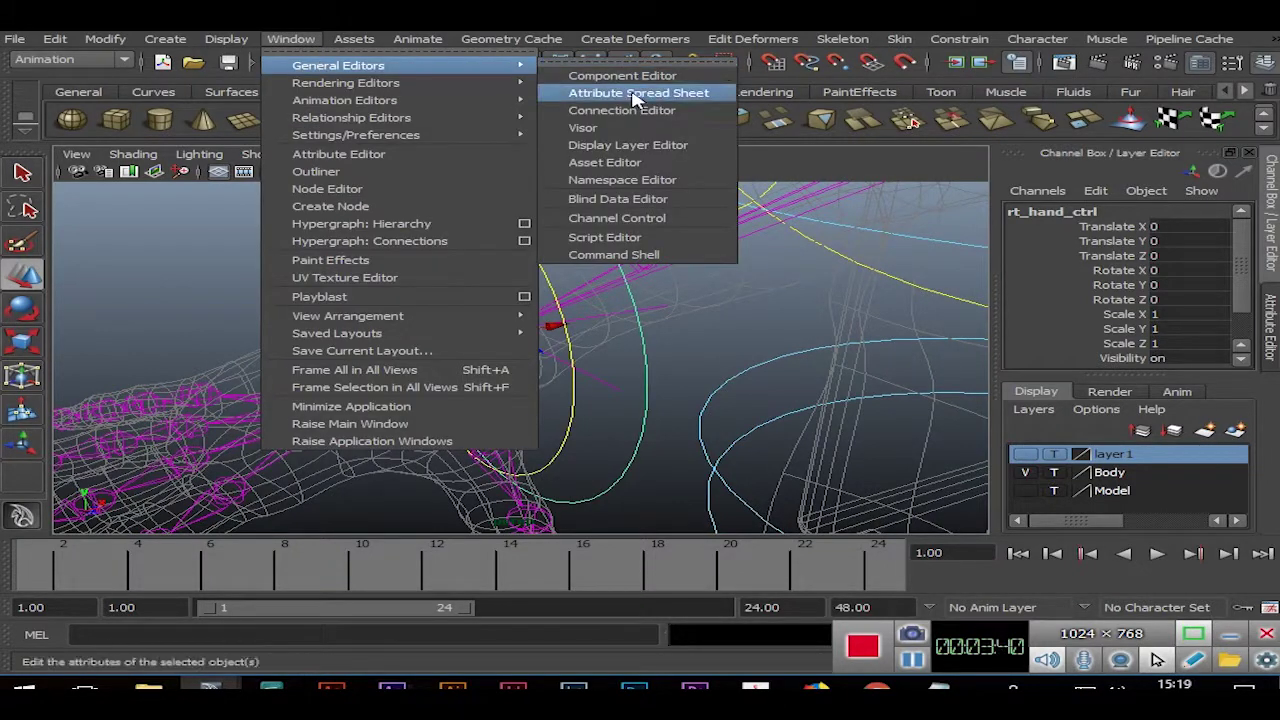
{"action": "left_click", "coordinate": [621, 110]}
{"action": "left_click", "coordinate": [930, 72]}
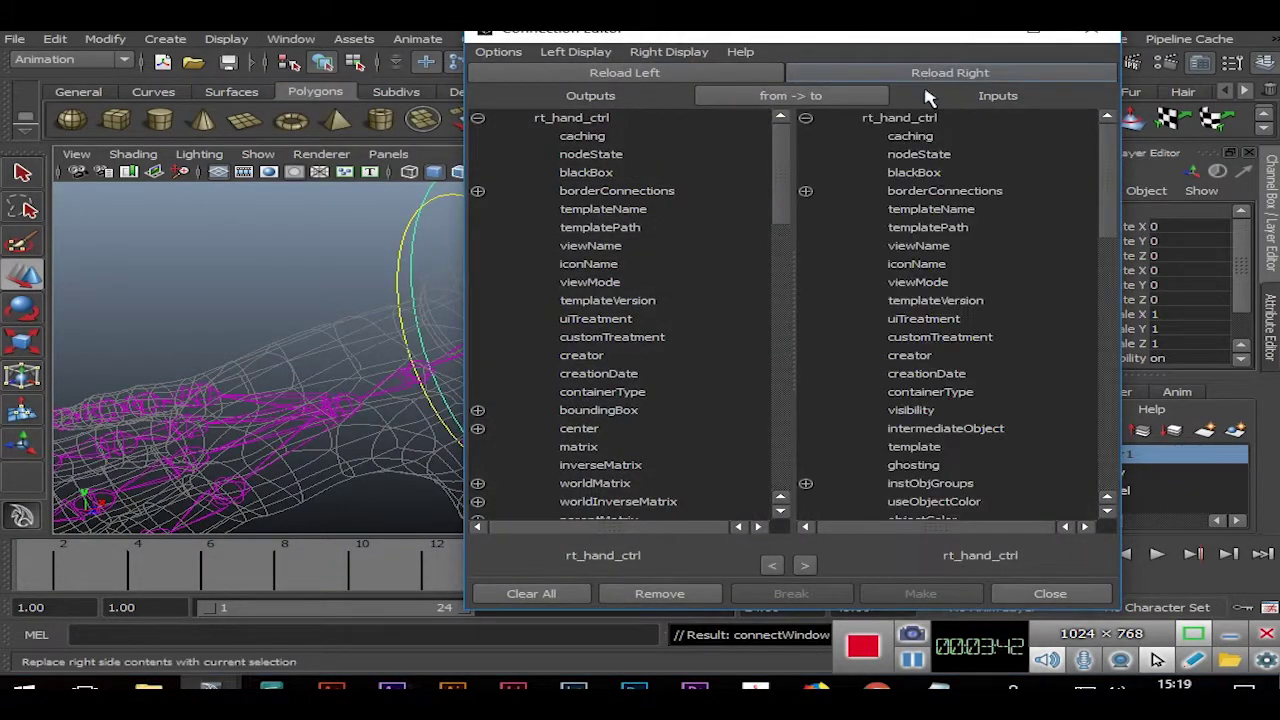
{"action": "left_click_drag", "start_coordinate": [782, 177], "coordinate": [806, 311]}
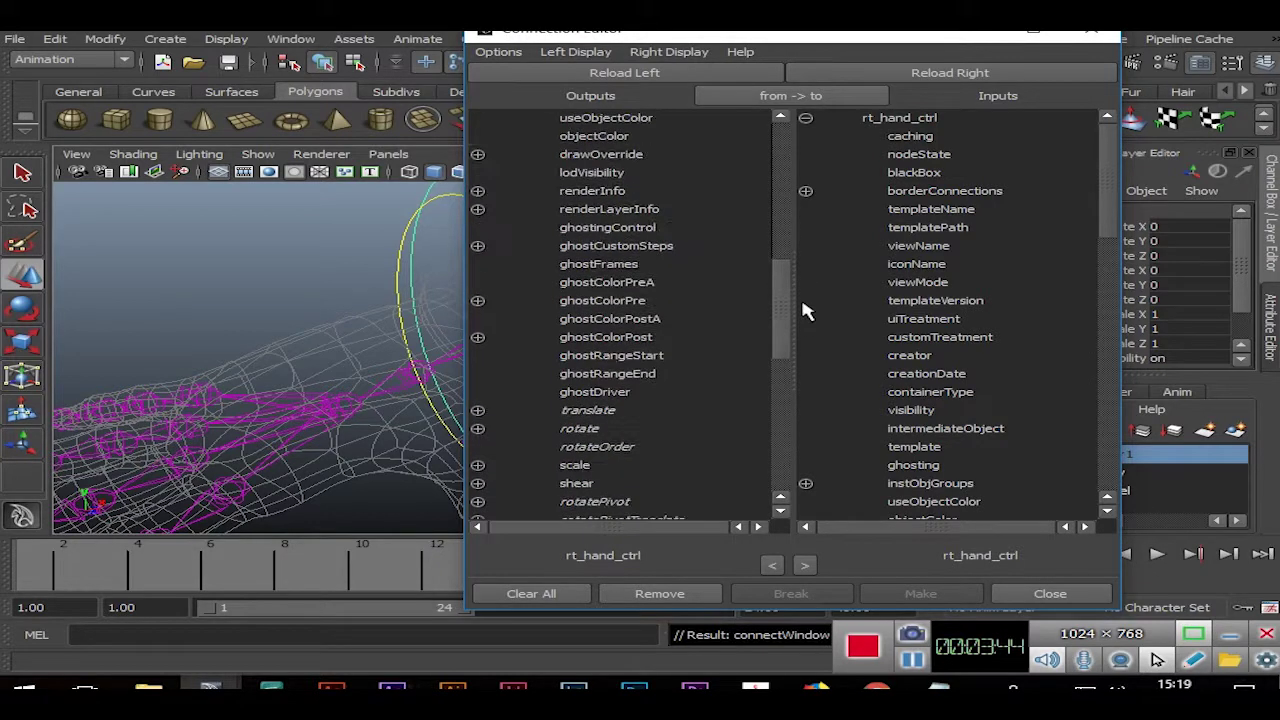
{"action": "left_click", "coordinate": [478, 429]}
{"action": "left_click", "coordinate": [585, 447]}
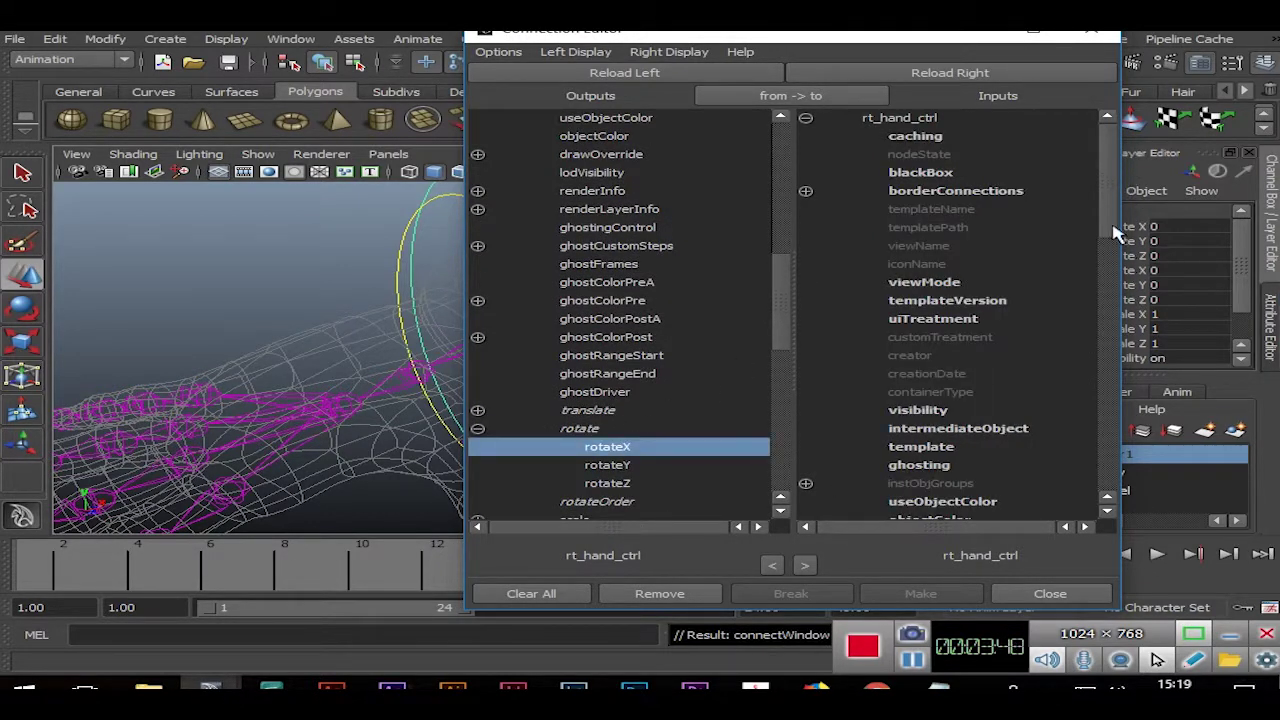
{"action": "left_click_drag", "start_coordinate": [1106, 232], "coordinate": [1097, 338]}
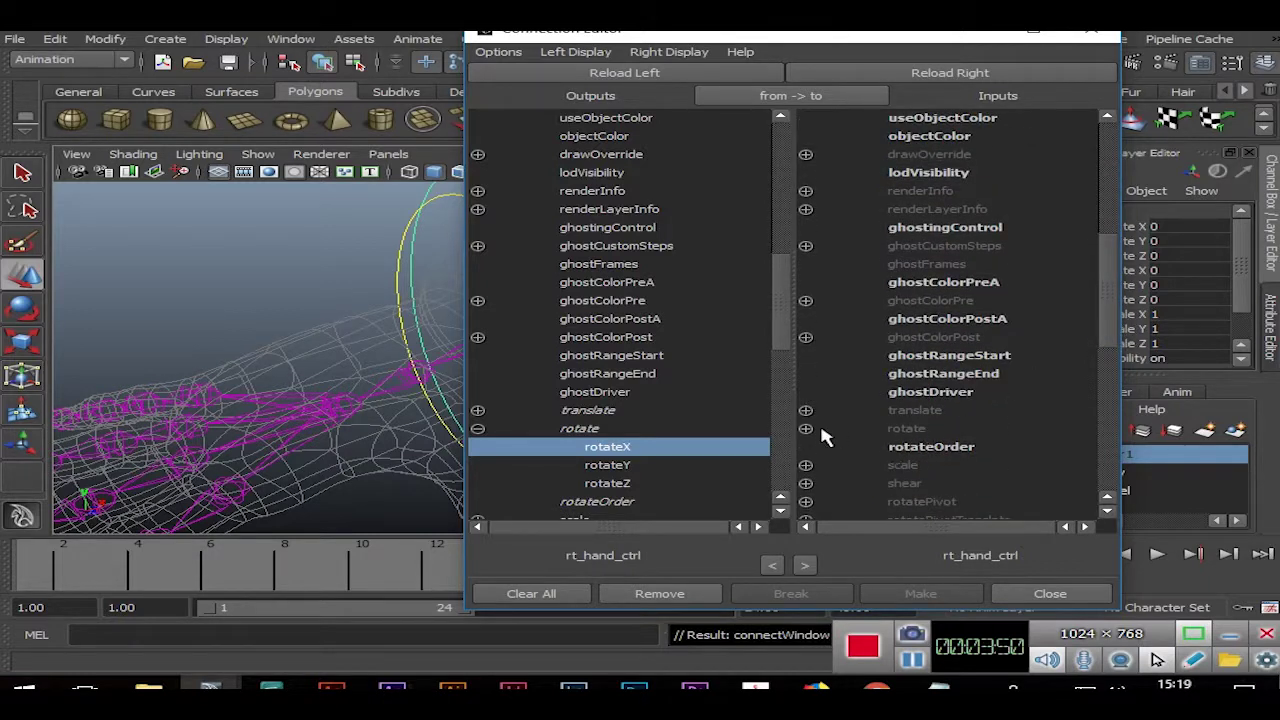
{"action": "left_click", "coordinate": [806, 429]}
Make rt_elbow_ctrl the pole vector constraint for the right arm's IK handle.
{"action": "left_click", "coordinate": [1048, 594]}
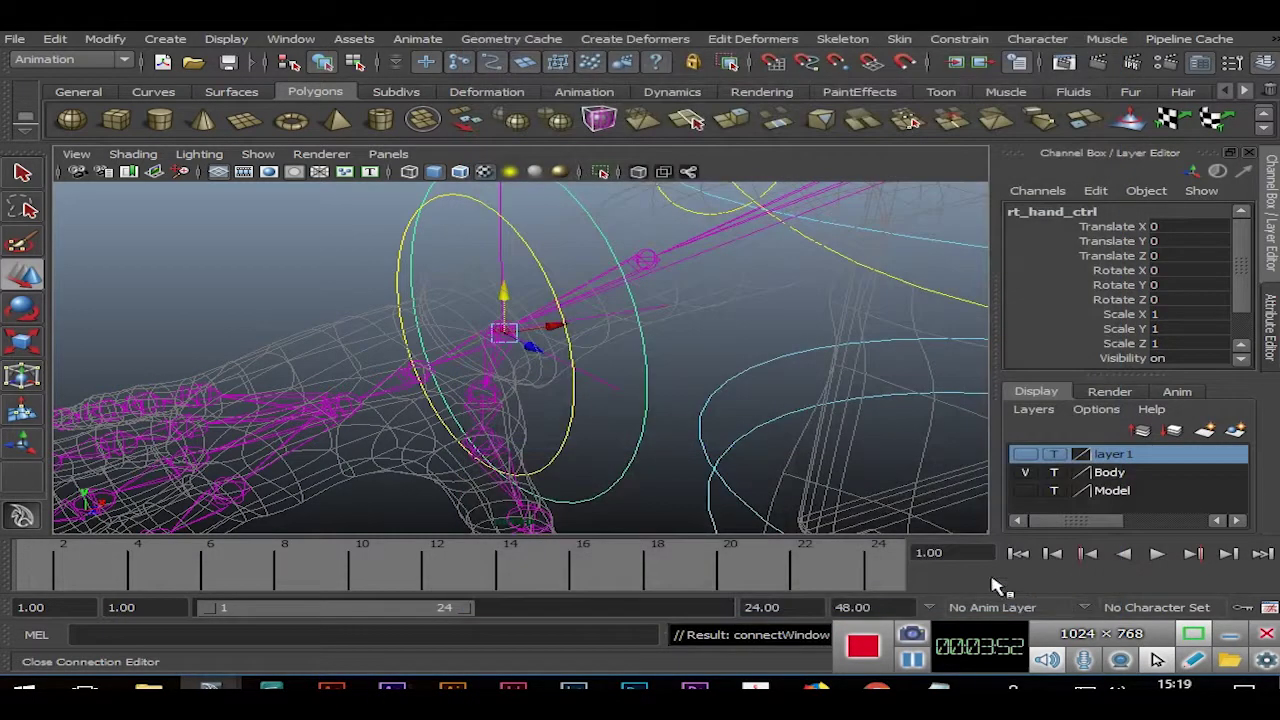
{"action": "right_click_drag", "start_coordinate": [720, 343], "coordinate": [620, 262], "text": "alt"}
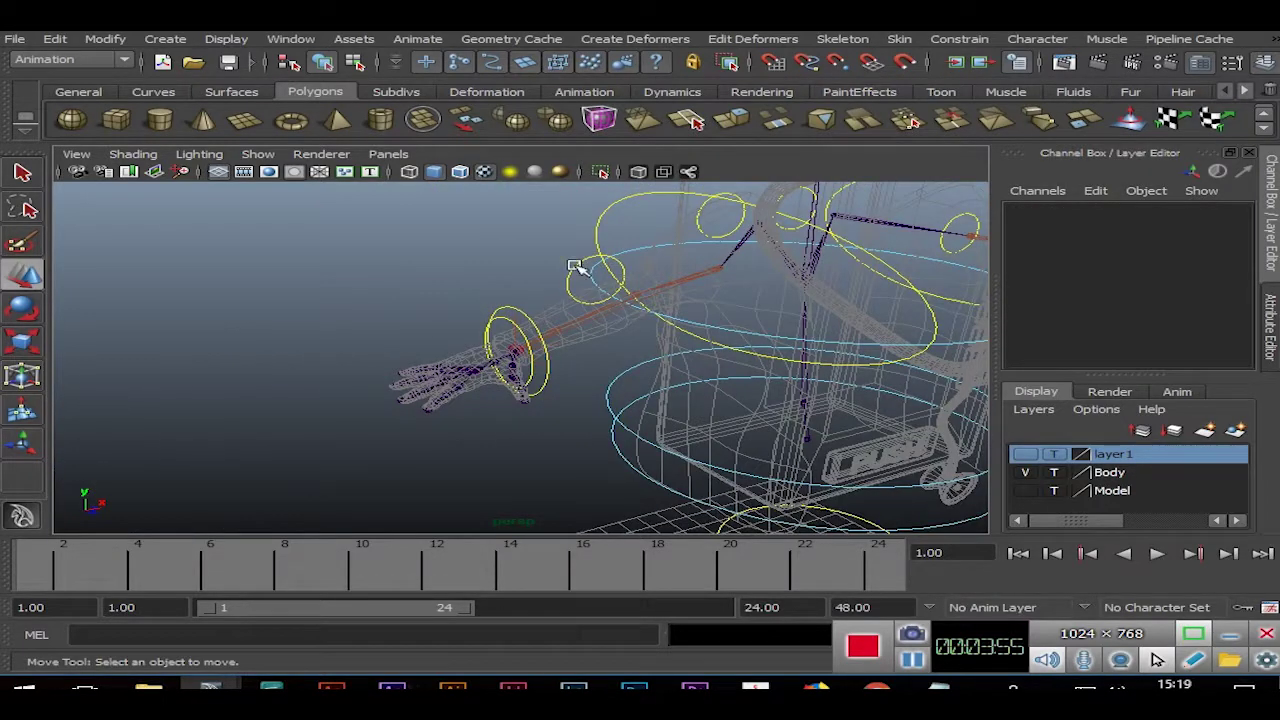
{"action": "left_click", "coordinate": [575, 266]}
{"action": "key", "text": "f"}
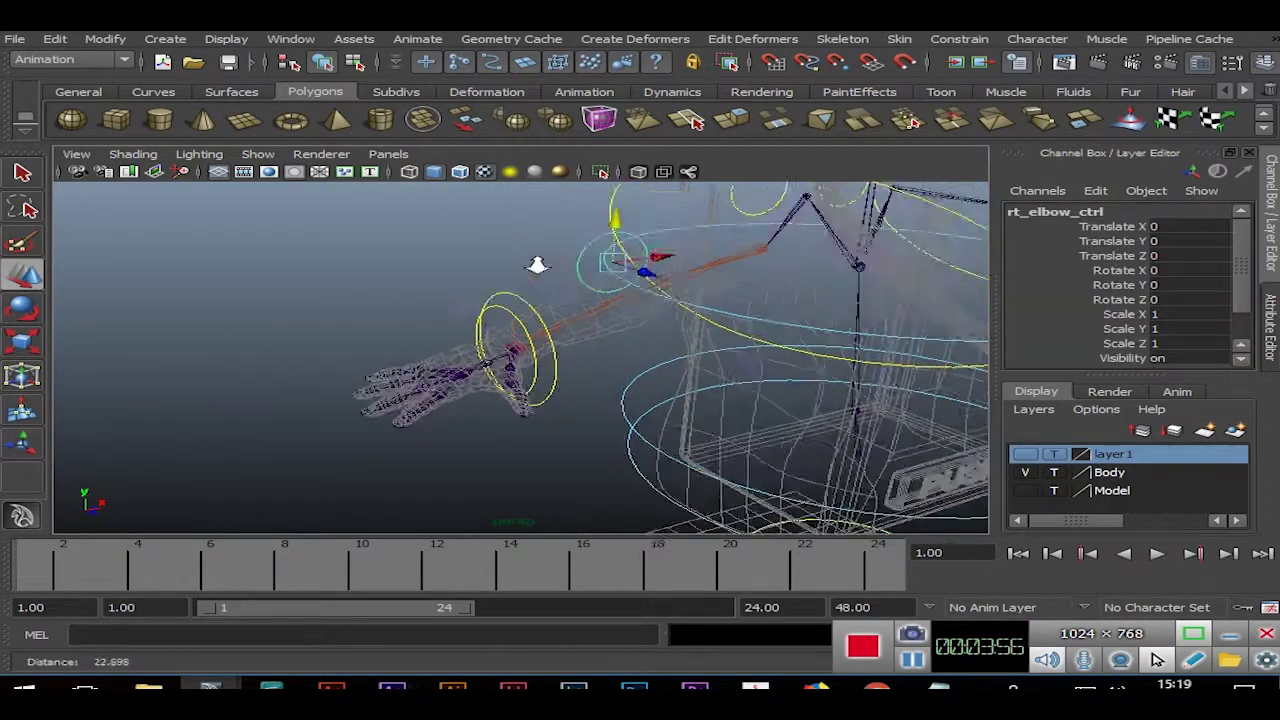
{"action": "left_click", "coordinate": [507, 232]}
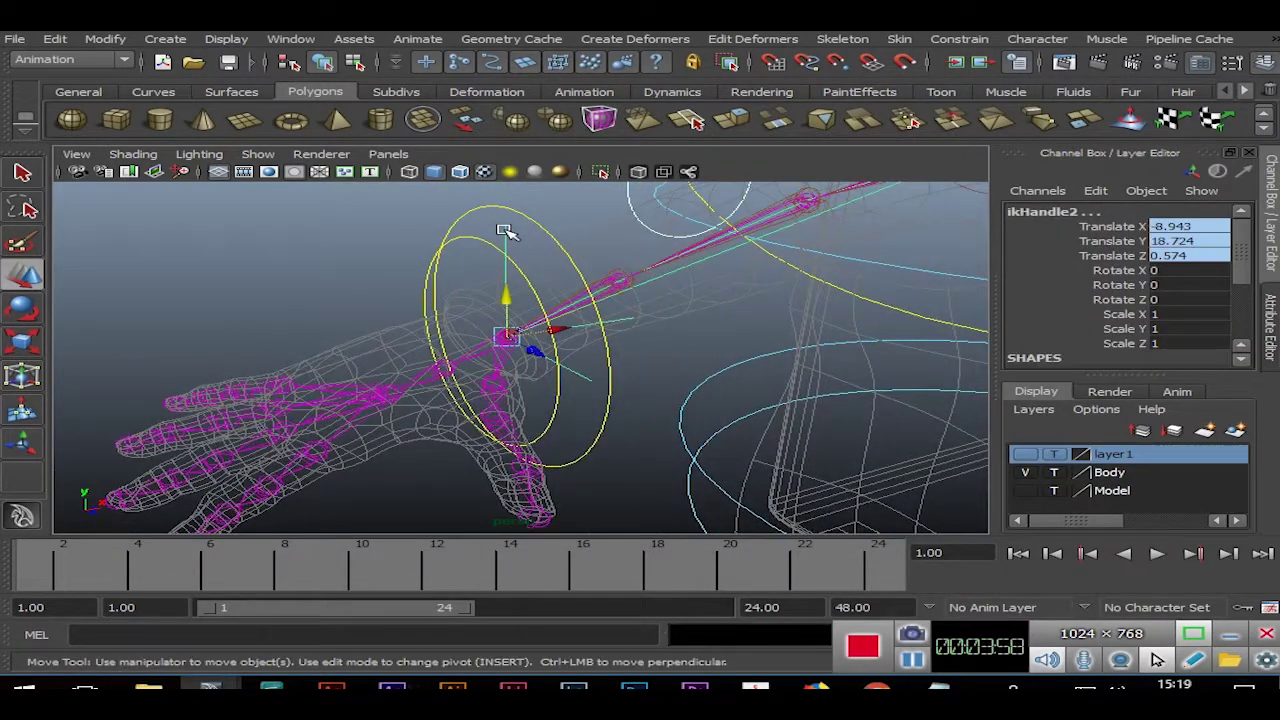
{"action": "left_click", "coordinate": [959, 38]}
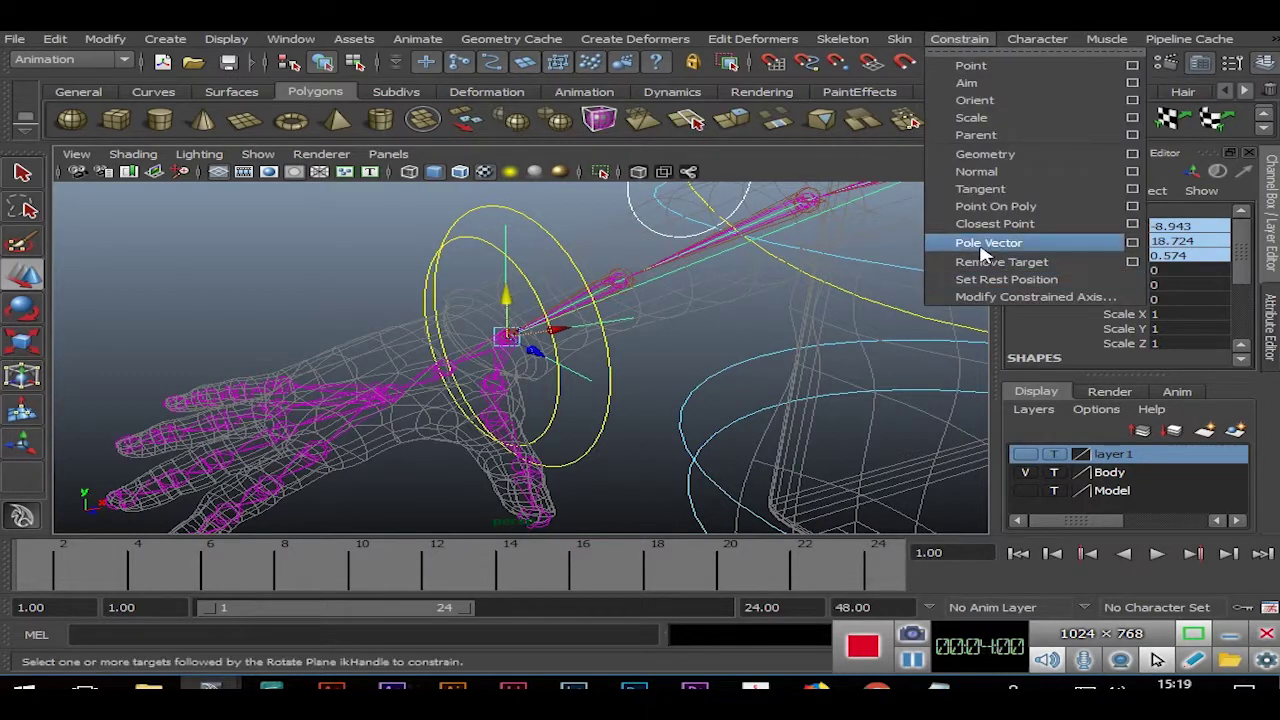
{"action": "left_click", "coordinate": [985, 243]}
Test the pole vector by raising rt_elbow_ctrl, then undo the move.
{"action": "left_click", "coordinate": [678, 347]}
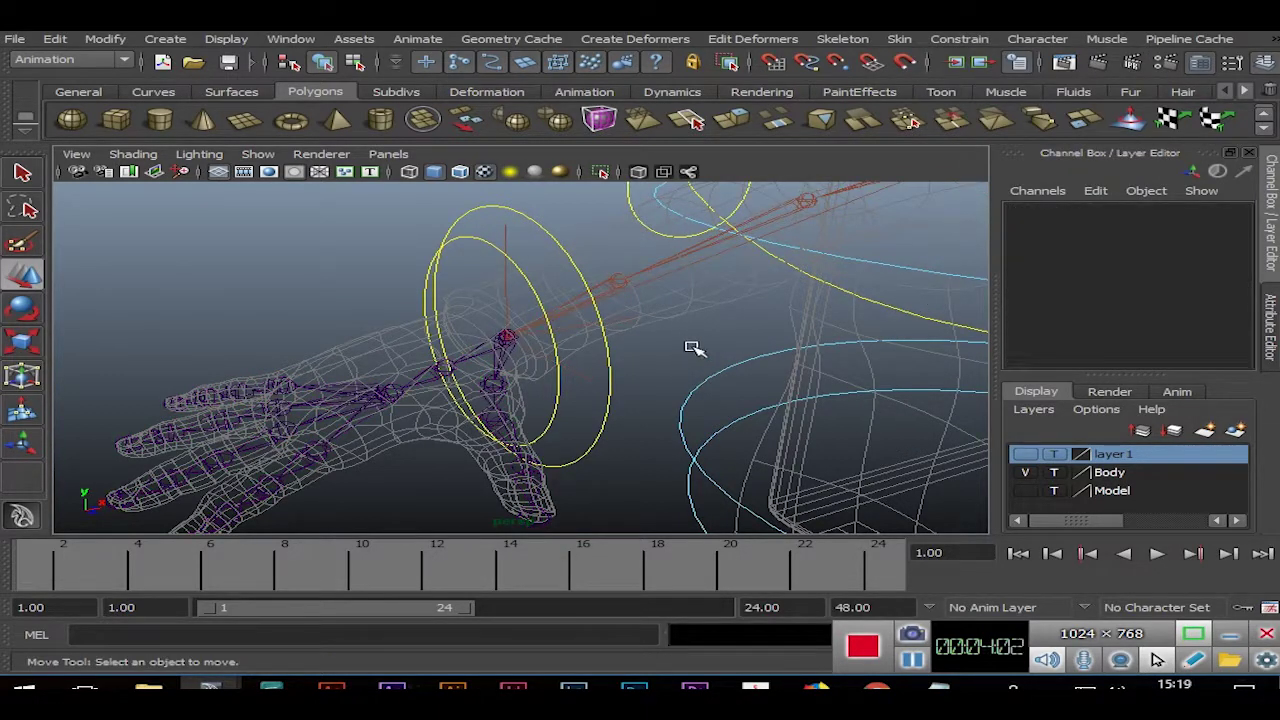
{"action": "scroll", "coordinate": [693, 347], "scroll_direction": "down", "scroll_amount": 3}
{"action": "scroll", "coordinate": [660, 290], "scroll_direction": "down", "scroll_amount": 2}
{"action": "left_click", "coordinate": [628, 228]}
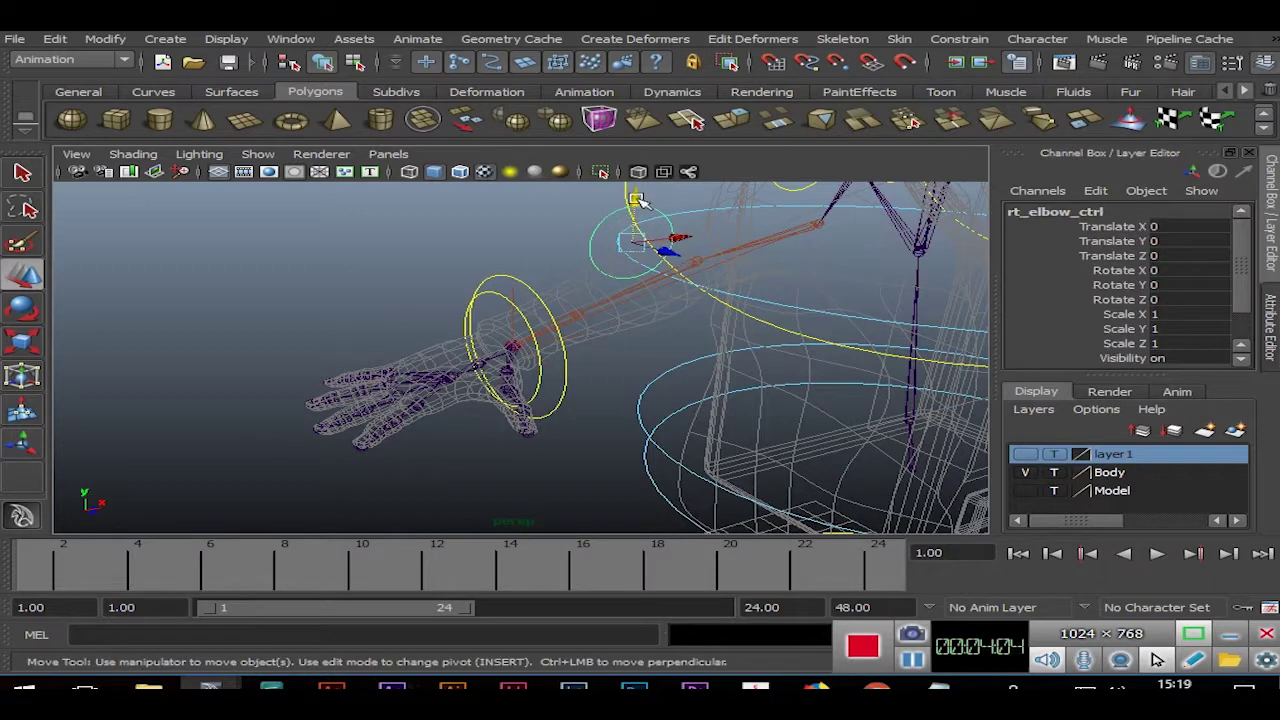
{"action": "left_click_drag", "start_coordinate": [638, 197], "coordinate": [645, 186]}
{"action": "key", "text": "ctrl+z"}
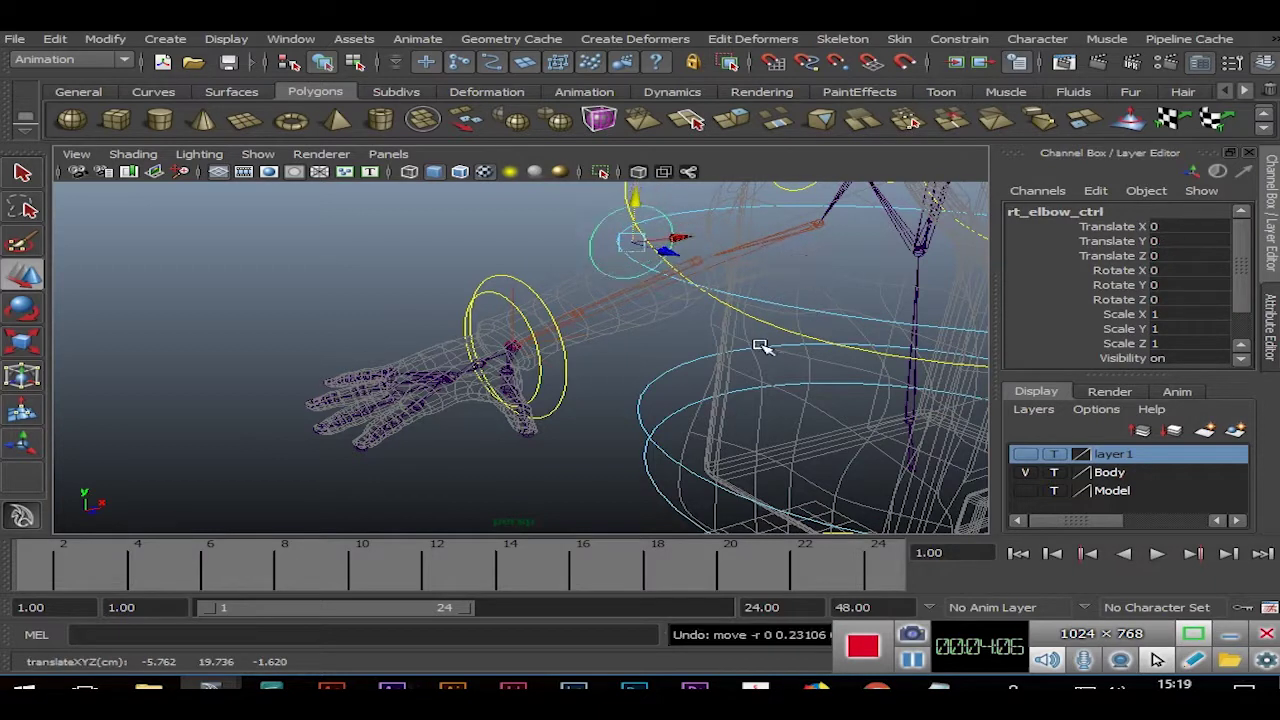
{"action": "left_click_drag", "start_coordinate": [768, 347], "coordinate": [560, 300], "text": "alt"}
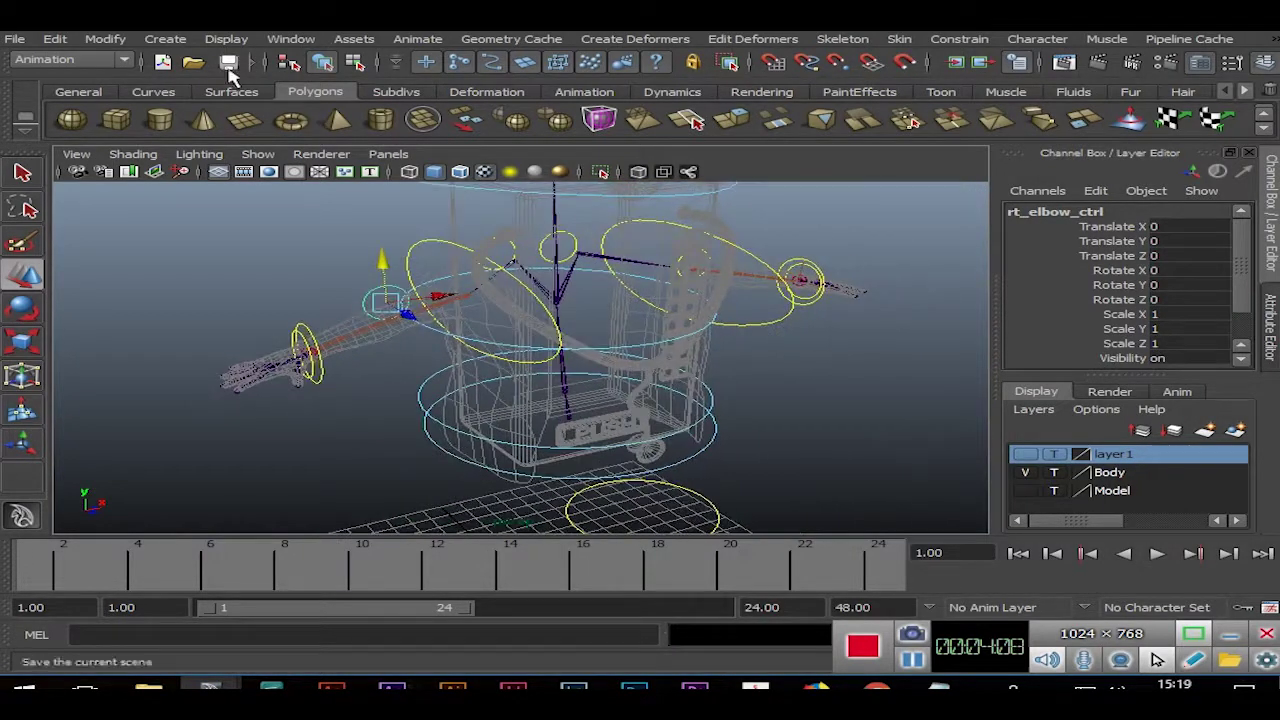
{"action": "left_click", "coordinate": [126, 275]}
{"action": "left_click_drag", "start_coordinate": [126, 275], "coordinate": [497, 425], "text": "alt"}
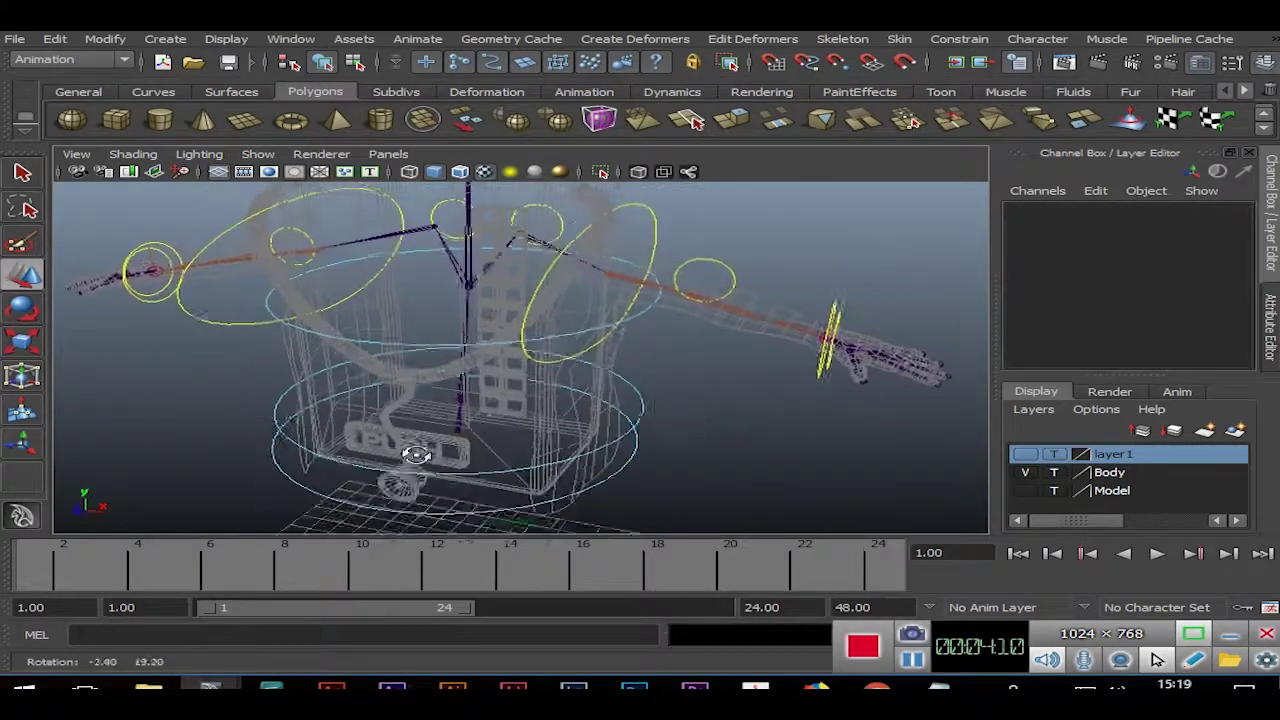
{"action": "mouse_move", "coordinate": [674, 309]}
{"action": "left_mouse_down", "text": "alt"}
{"action": "mouse_move", "coordinate": [677, 334]}
{"action": "mouse_move", "coordinate": [506, 357]}
{"action": "mouse_move", "coordinate": [535, 457]}
{"action": "mouse_move", "coordinate": [591, 380]}
{"action": "mouse_move", "coordinate": [468, 330]}
{"action": "left_mouse_up", "text": "alt"}
Constrain rt_clavicle_jnt's rotation to the rt_cervicle_ctrl control.
{"action": "left_click", "coordinate": [484, 296]}
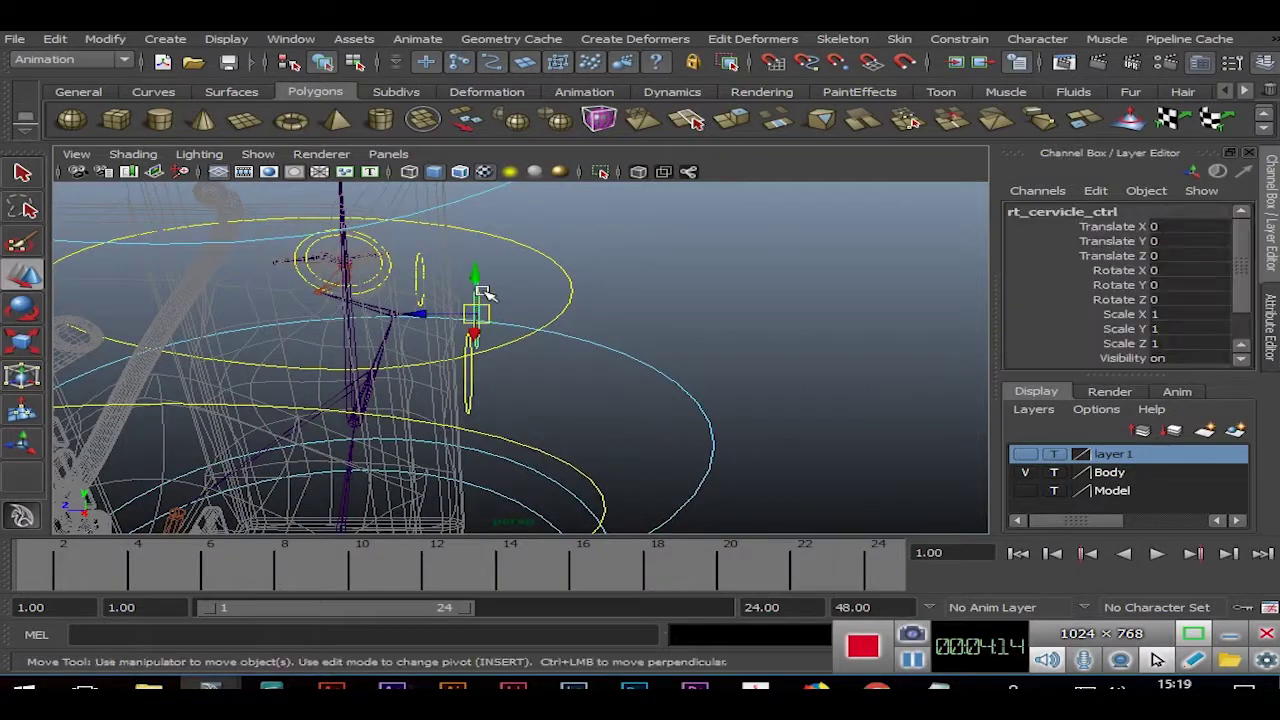
{"action": "mouse_move", "coordinate": [526, 292]}
{"action": "left_mouse_down", "text": "alt"}
{"action": "mouse_move", "coordinate": [563, 311]}
{"action": "mouse_move", "coordinate": [400, 362]}
{"action": "left_mouse_up", "text": "alt"}
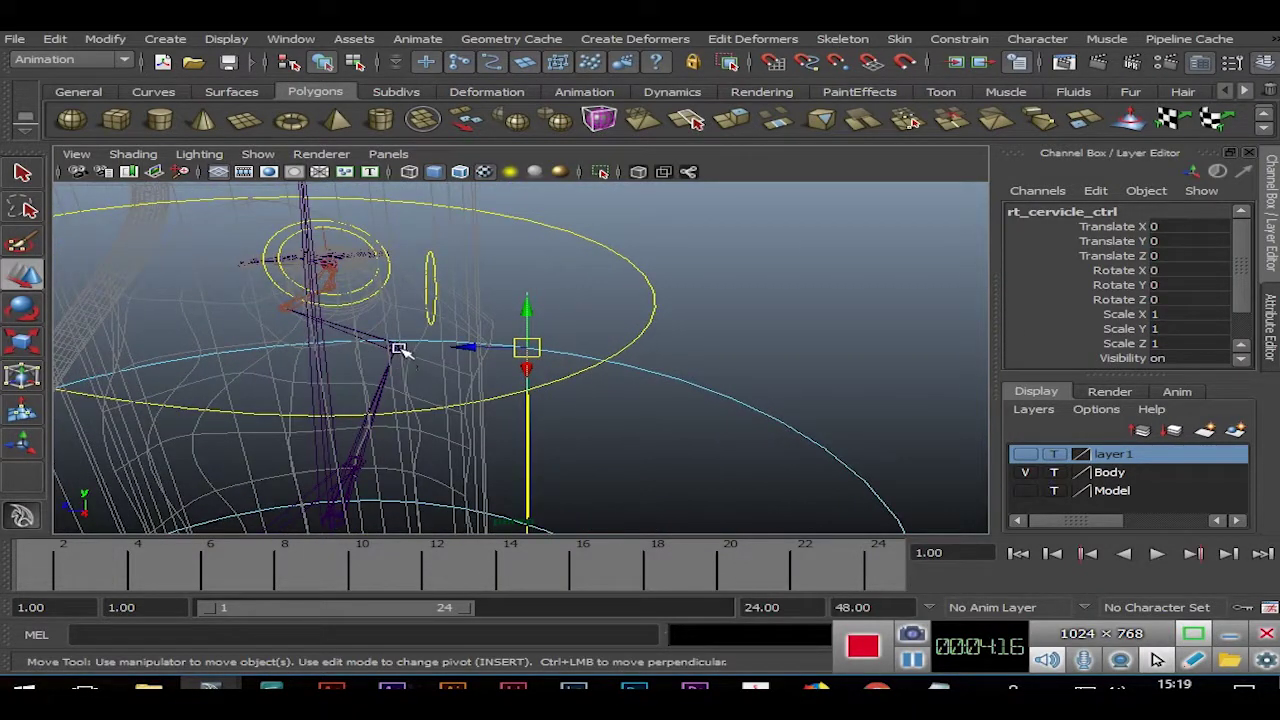
{"action": "left_click", "coordinate": [398, 347]}
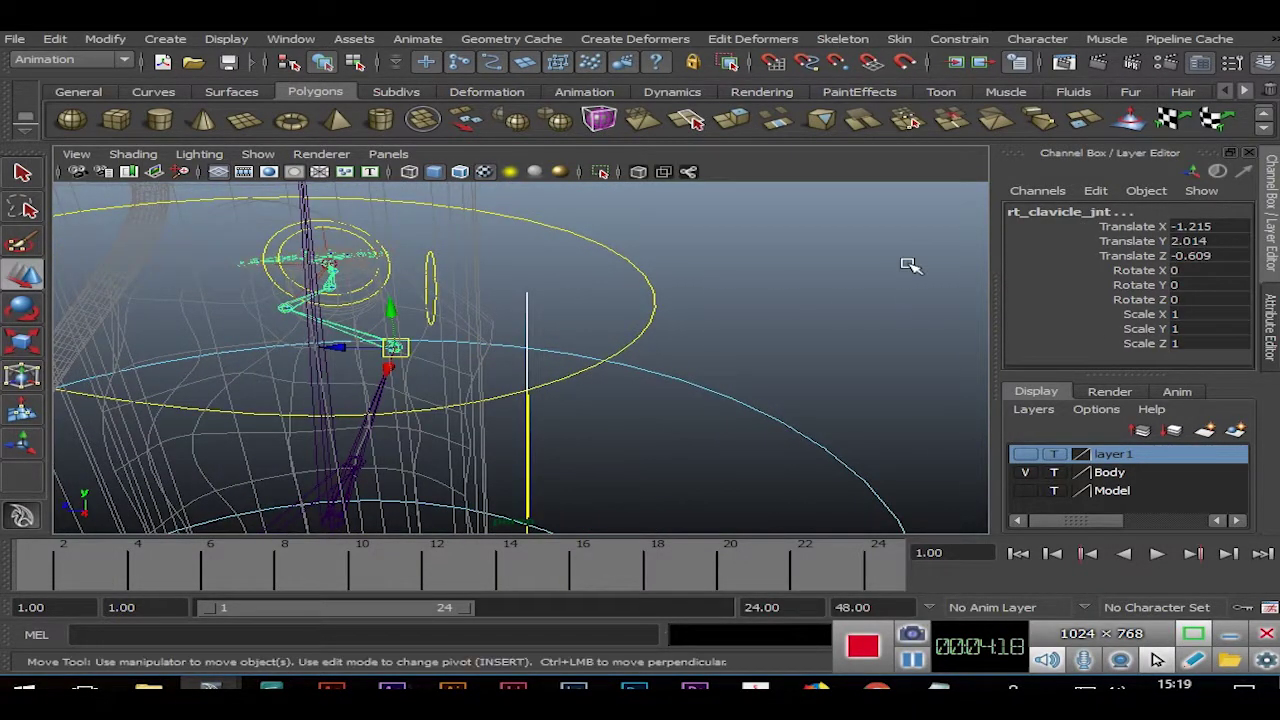
{"action": "left_click_drag", "start_coordinate": [873, 291], "coordinate": [743, 300], "text": "alt"}
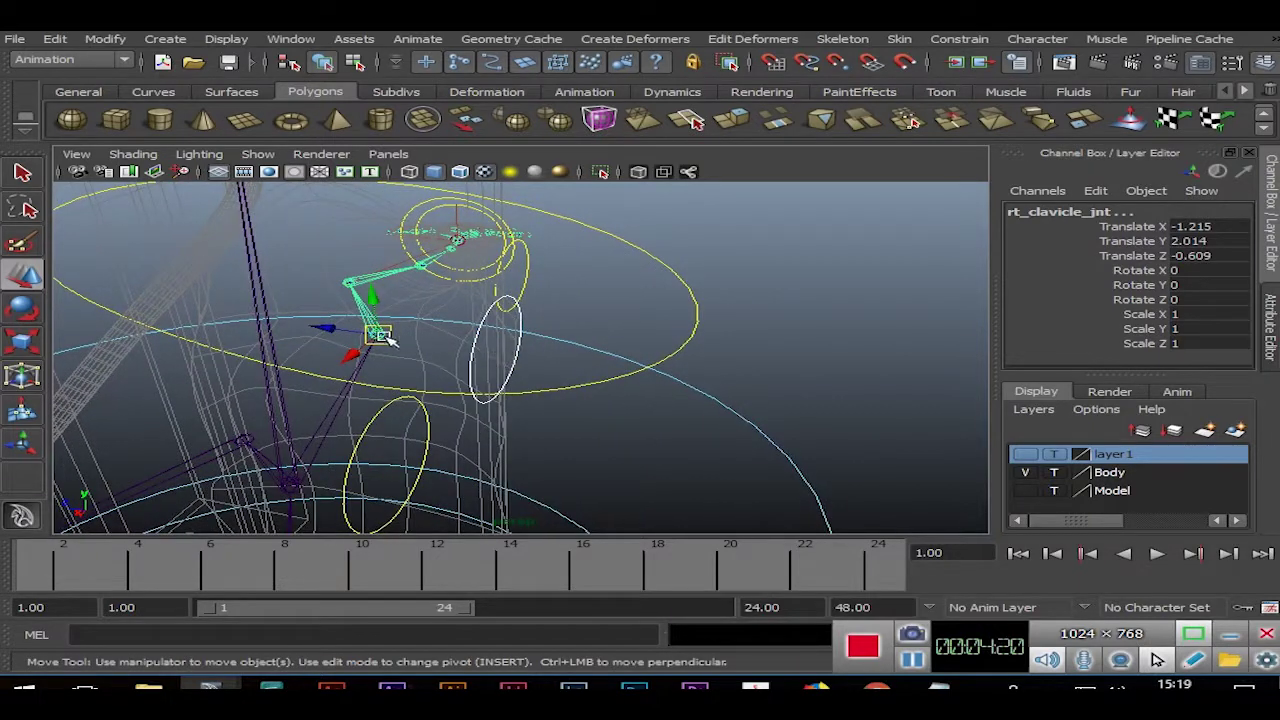
{"action": "left_click", "coordinate": [959, 39]}
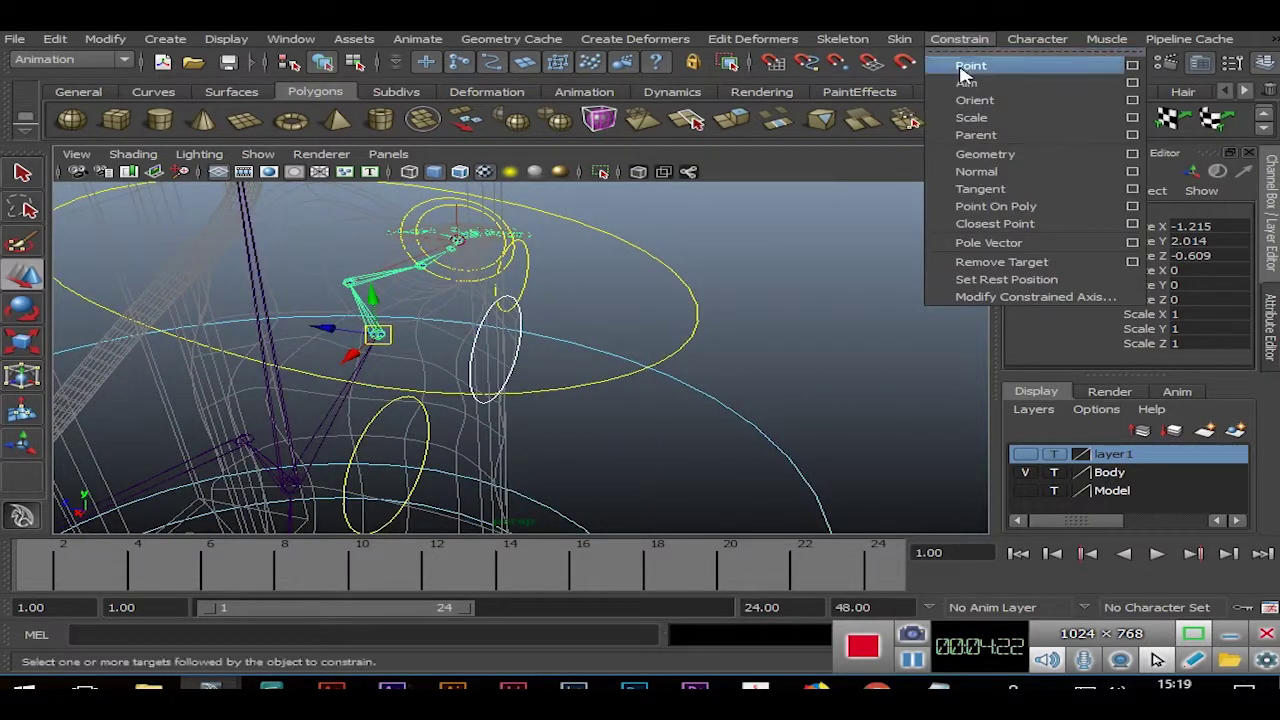
{"action": "left_click", "coordinate": [966, 83]}
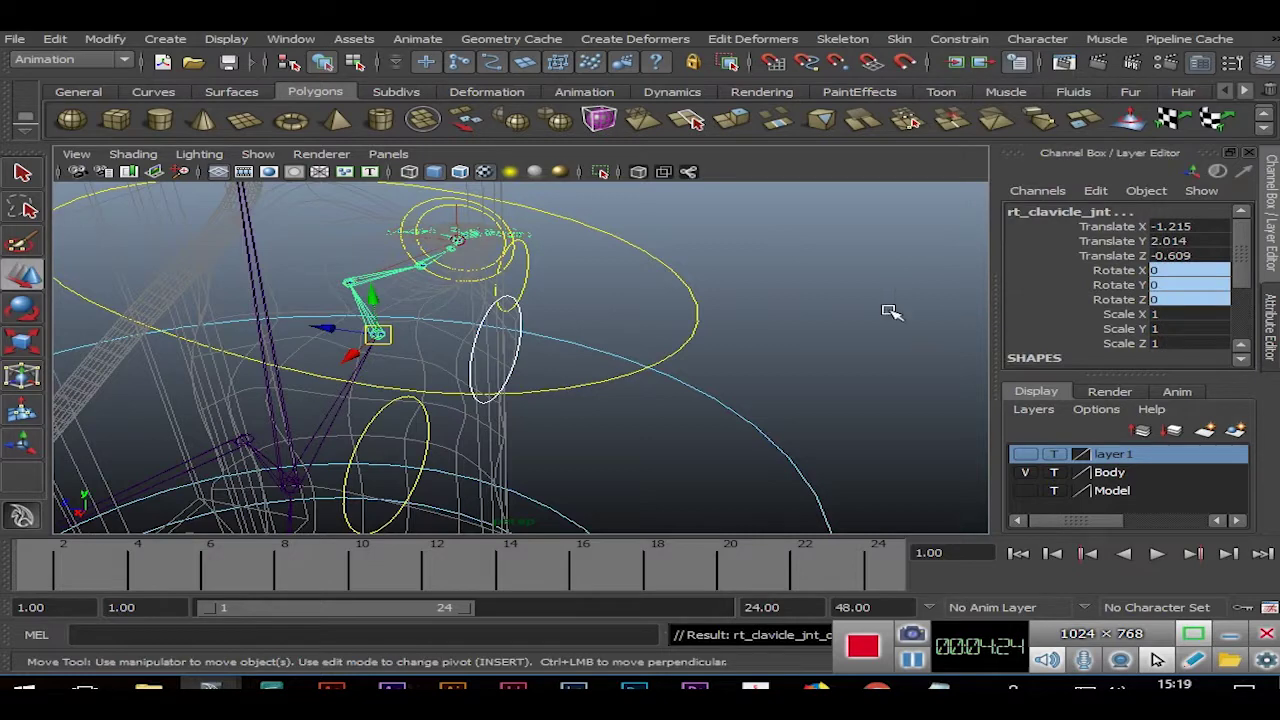
Constrain lt_clavicle_jnt to the lt_cervicle_ctrl control.
{"action": "left_click", "coordinate": [854, 328]}
{"action": "mouse_move", "coordinate": [849, 334]}
{"action": "left_mouse_down", "text": "alt"}
{"action": "mouse_move", "coordinate": [683, 285]}
{"action": "mouse_move", "coordinate": [733, 235]}
{"action": "left_mouse_up", "text": "alt"}
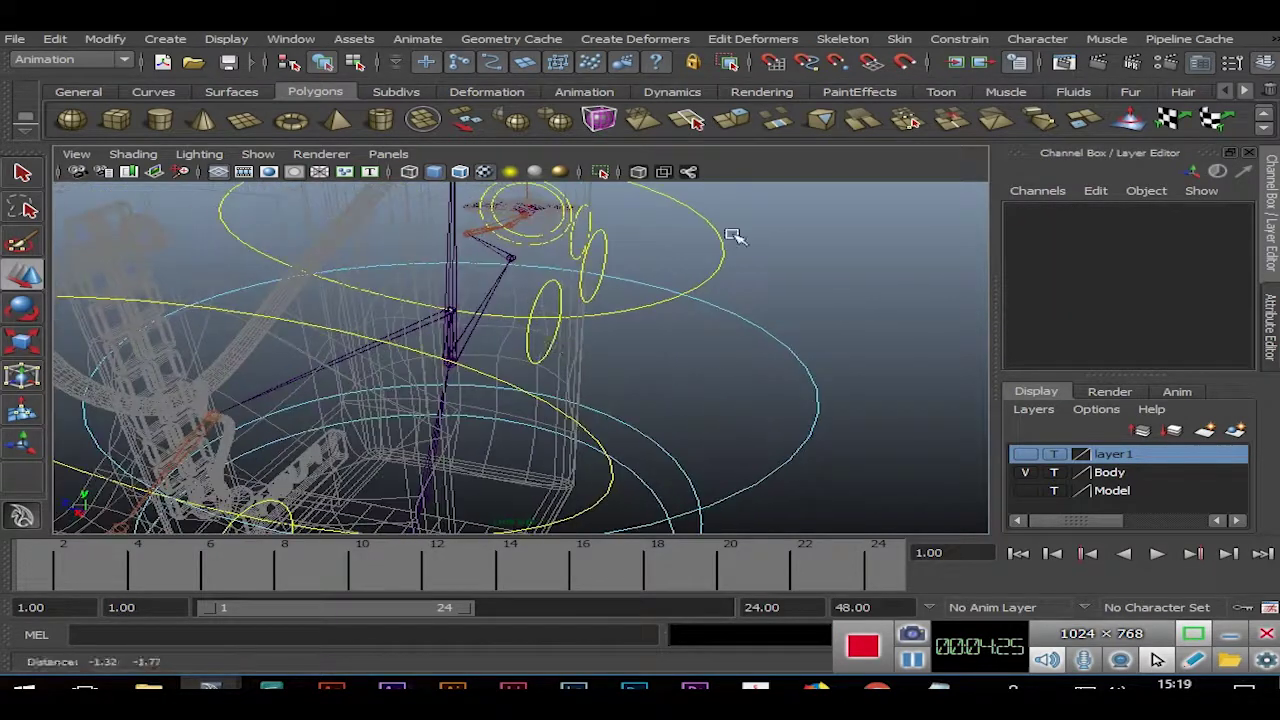
{"action": "left_click", "coordinate": [531, 349]}
{"action": "mouse_move", "coordinate": [531, 349]}
{"action": "left_mouse_down", "text": "alt"}
{"action": "mouse_move", "coordinate": [471, 391]}
{"action": "mouse_move", "coordinate": [437, 313]}
{"action": "left_mouse_up", "text": "alt"}
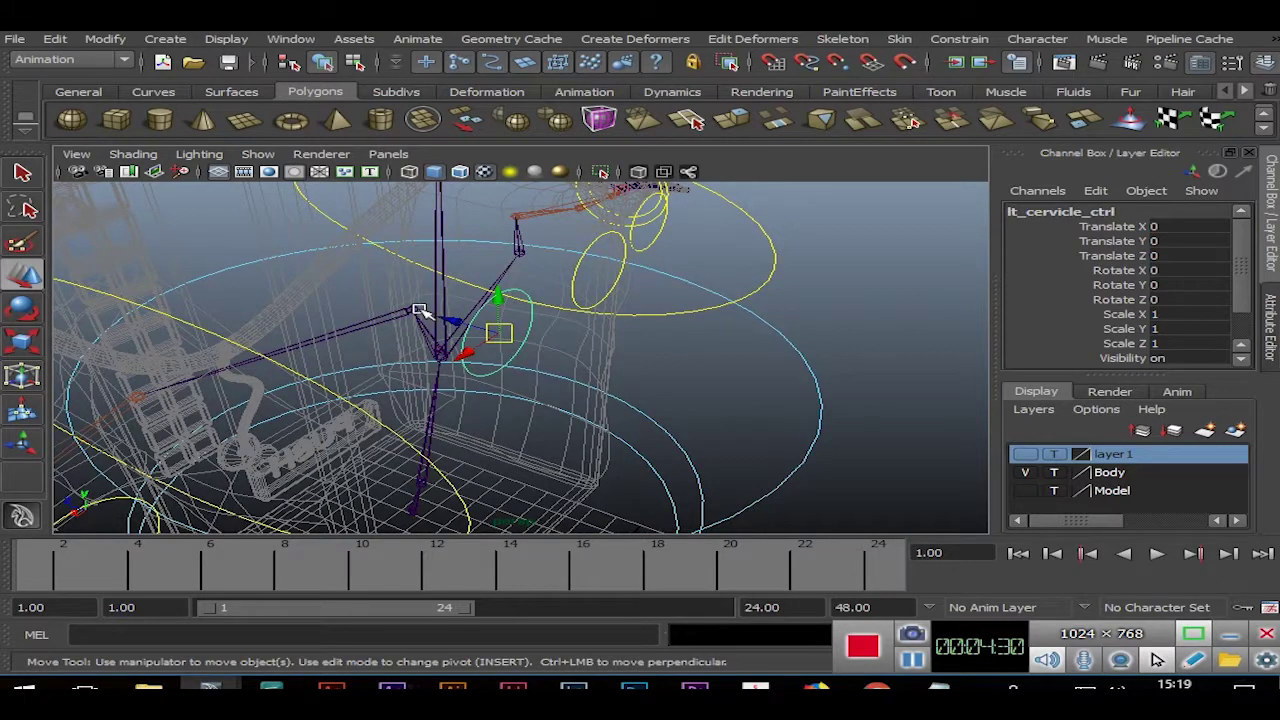
{"action": "left_click", "coordinate": [419, 311]}
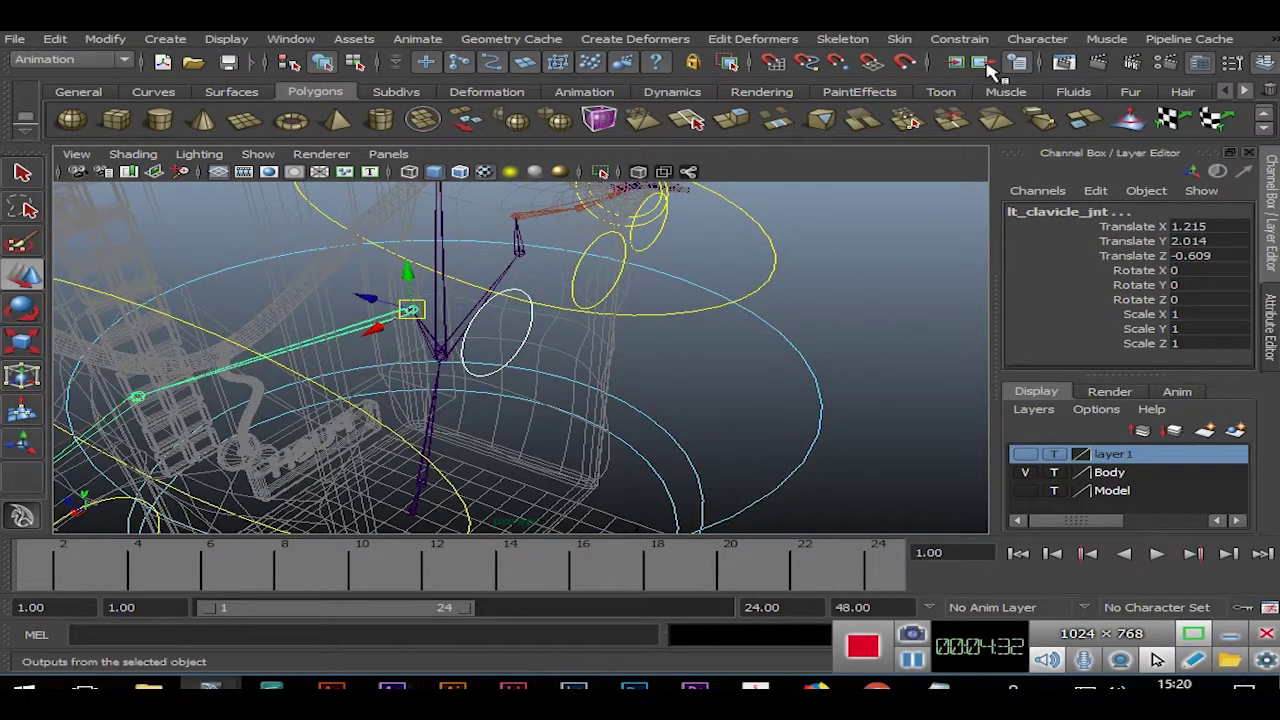
{"action": "left_click", "coordinate": [959, 38]}
{"action": "left_click", "coordinate": [986, 114]}
{"action": "left_click", "coordinate": [843, 266]}
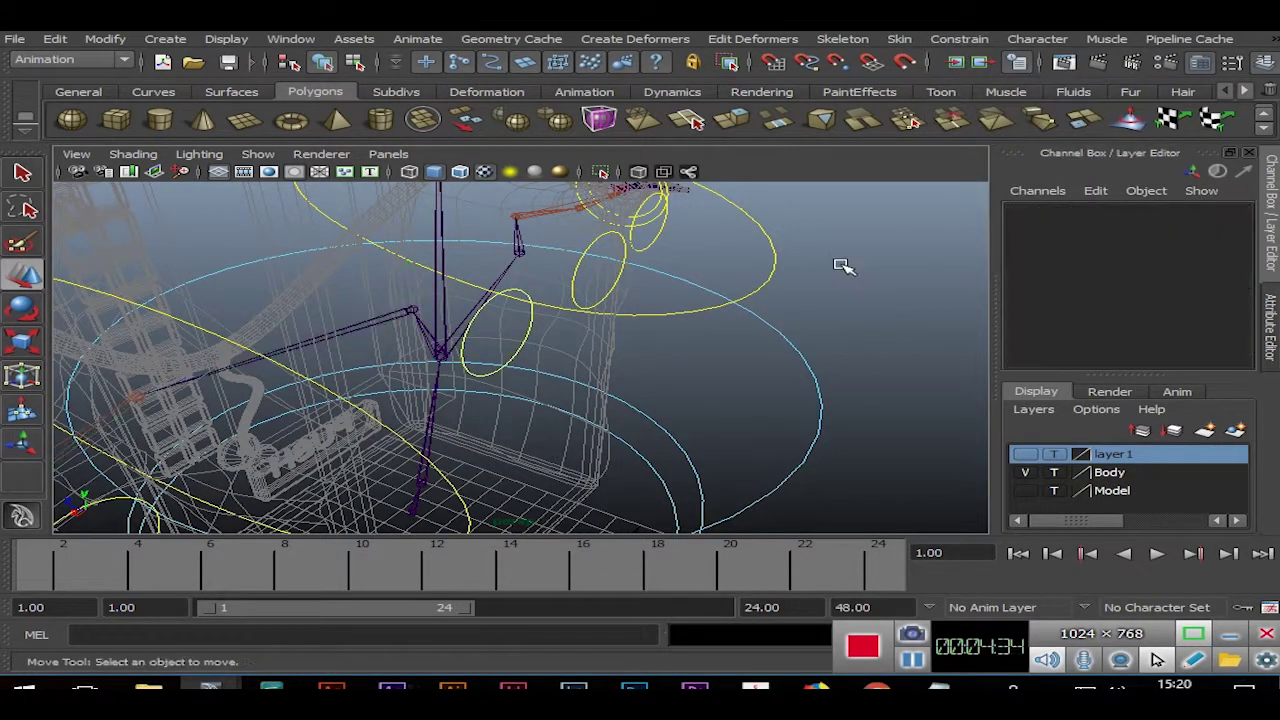
{"action": "mouse_move", "coordinate": [890, 268]}
{"action": "left_mouse_down", "text": "alt"}
{"action": "mouse_move", "coordinate": [700, 271]}
{"action": "mouse_move", "coordinate": [851, 374]}
{"action": "mouse_move", "coordinate": [942, 360]}
{"action": "mouse_move", "coordinate": [783, 346]}
{"action": "mouse_move", "coordinate": [820, 403]}
{"action": "mouse_move", "coordinate": [777, 341]}
{"action": "left_mouse_up", "text": "alt"}
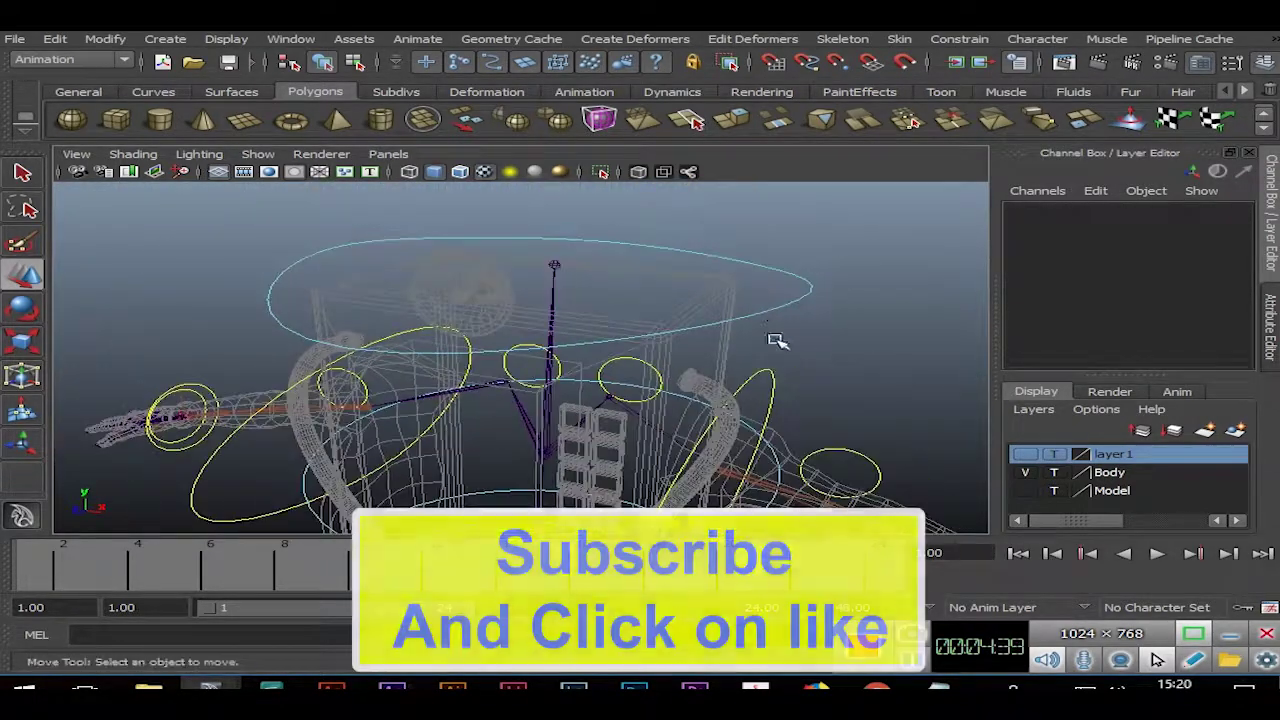
Select Head_ctrl, then add Head_jnt as the object to constrain.
{"action": "left_click", "coordinate": [773, 307]}
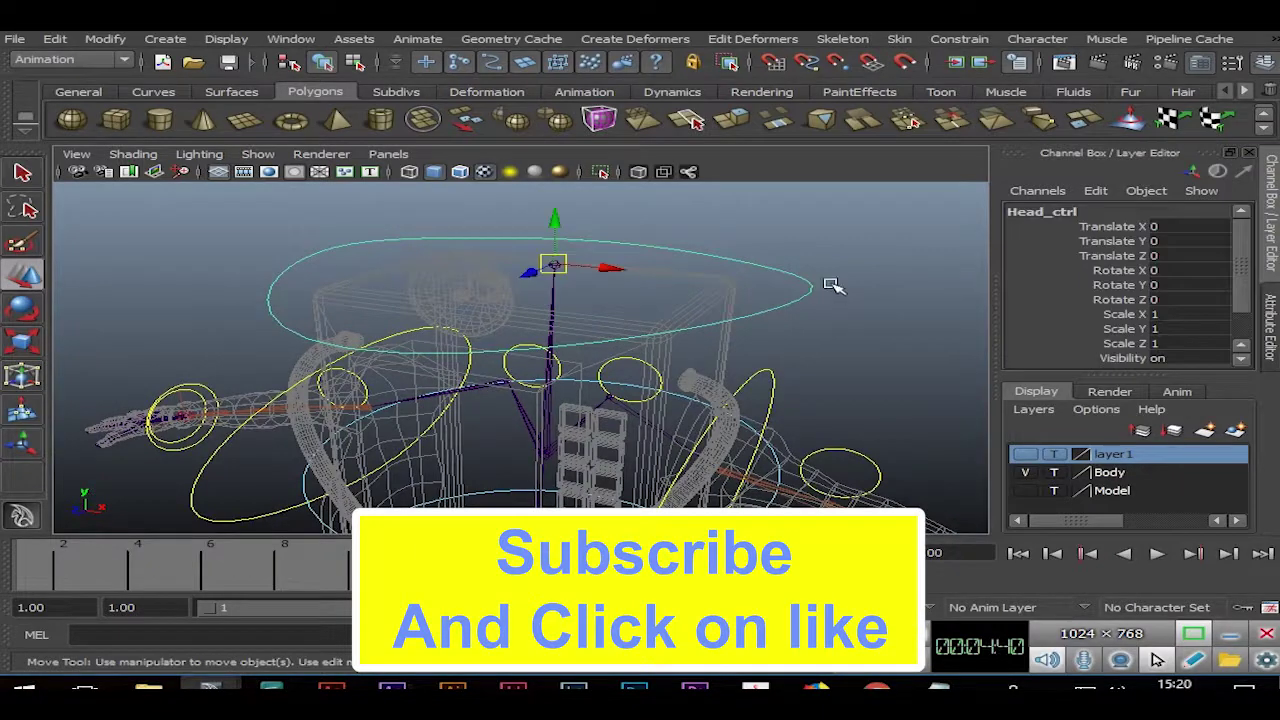
{"action": "scroll", "coordinate": [790, 290], "scroll_direction": "up", "scroll_amount": 5}
{"action": "scroll", "coordinate": [657, 365], "scroll_direction": "up", "scroll_amount": 3}
{"action": "scroll", "coordinate": [660, 368], "scroll_direction": "up", "scroll_amount": 3}
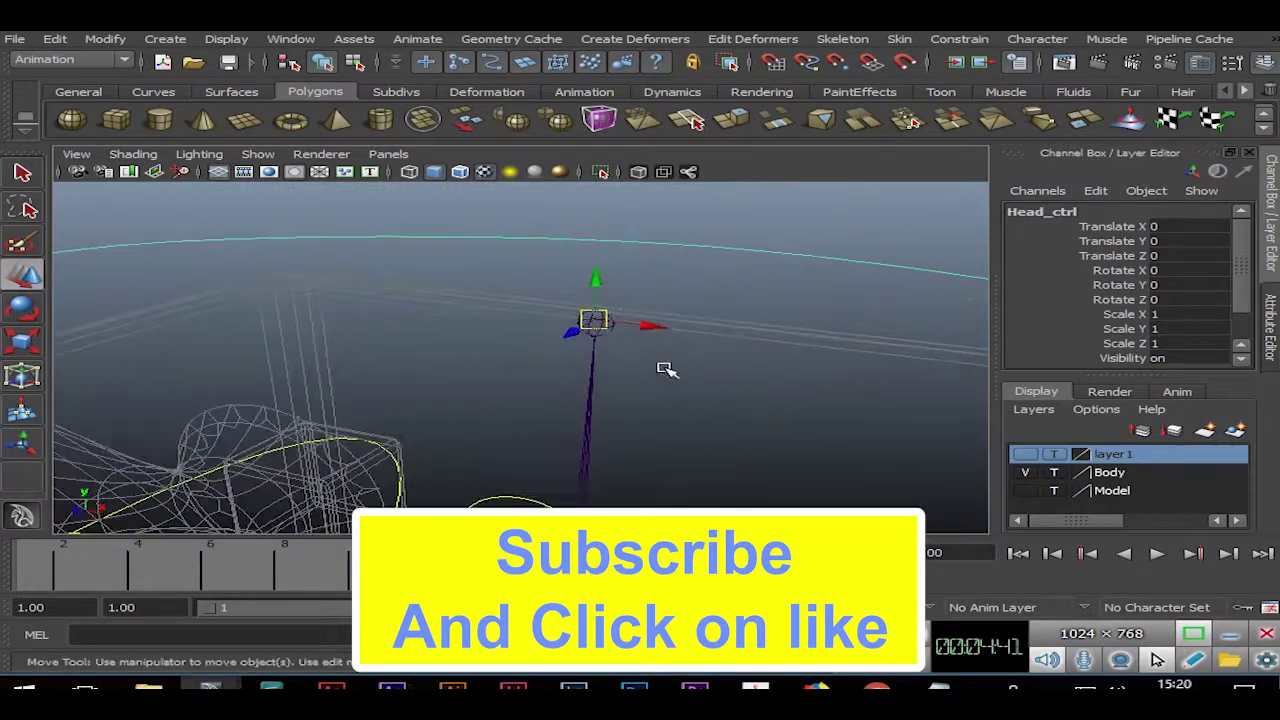
{"action": "left_click", "coordinate": [600, 330]}
{"action": "right_click_drag", "start_coordinate": [848, 289], "coordinate": [643, 351], "text": "alt"}
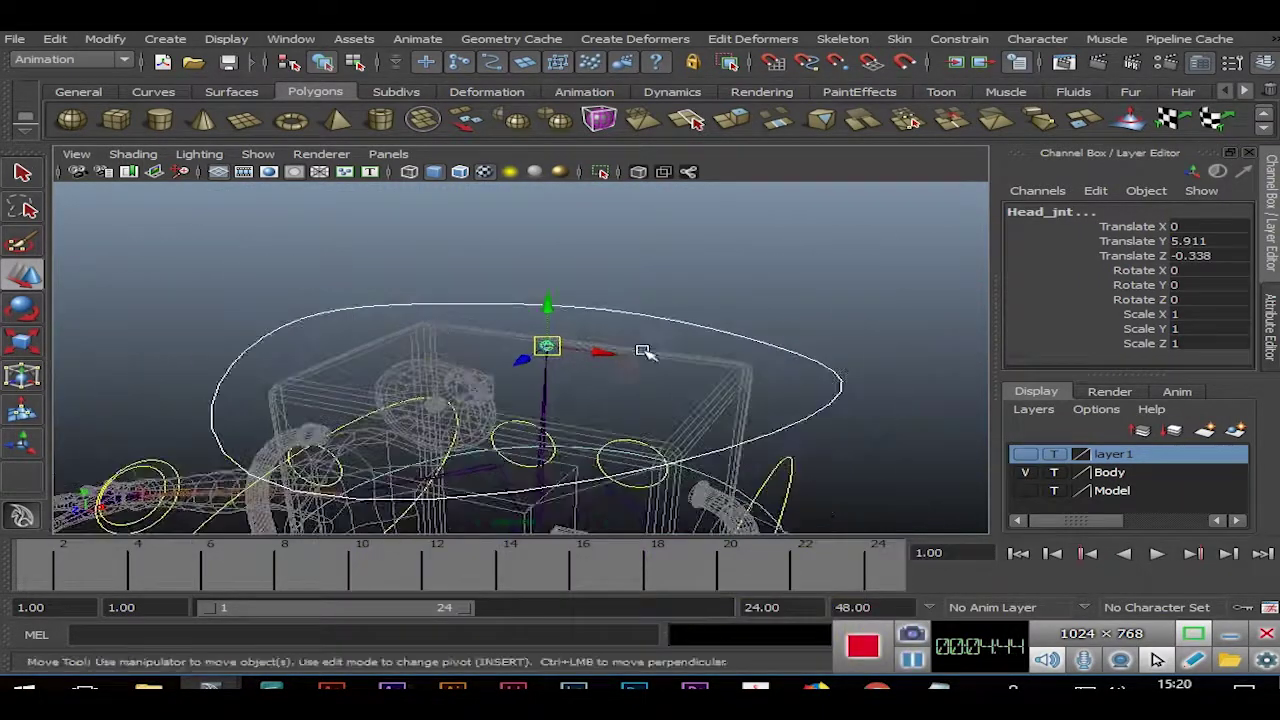
{"action": "scroll", "coordinate": [643, 351], "scroll_direction": "up", "scroll_amount": 3}
Point-constrain Head_jnt to Head_ctrl and apply a second constraint from the Constrain menu.
{"action": "left_click", "coordinate": [960, 38]}
{"action": "left_click", "coordinate": [970, 65]}
{"action": "left_click", "coordinate": [970, 40]}
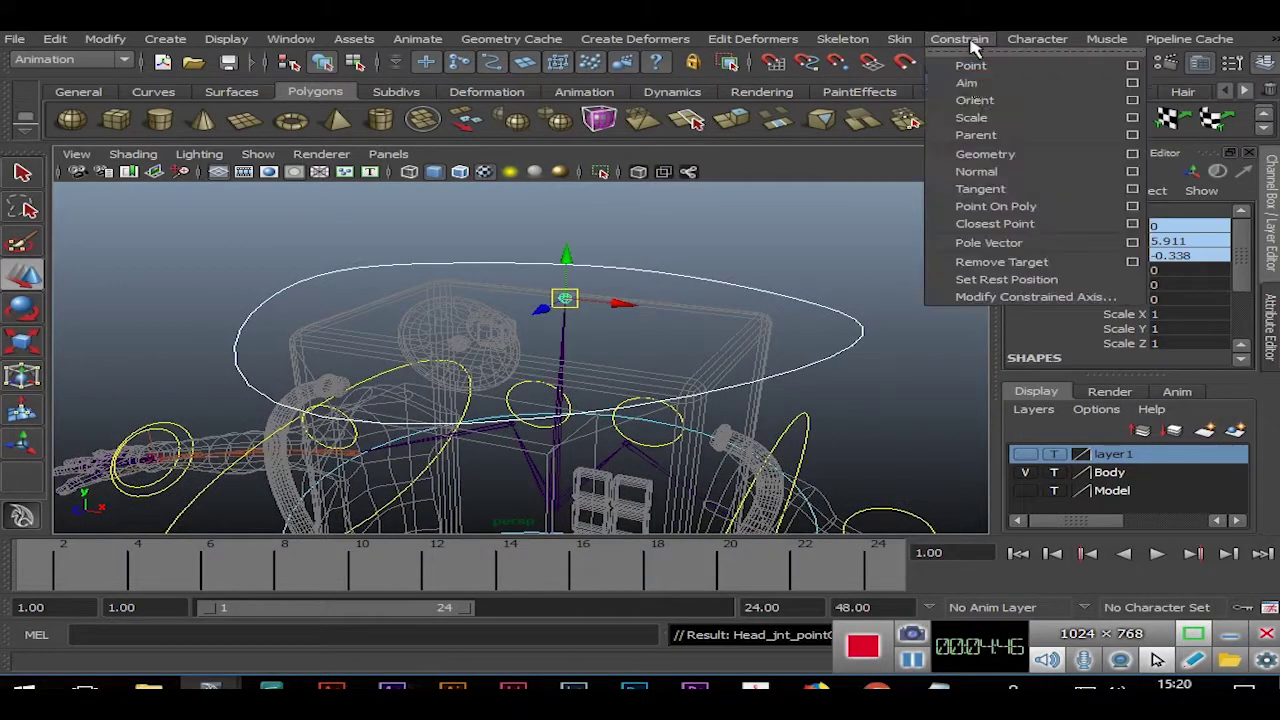
{"action": "left_click", "coordinate": [858, 318]}
{"action": "scroll", "coordinate": [658, 307], "scroll_direction": "down", "scroll_amount": 3}
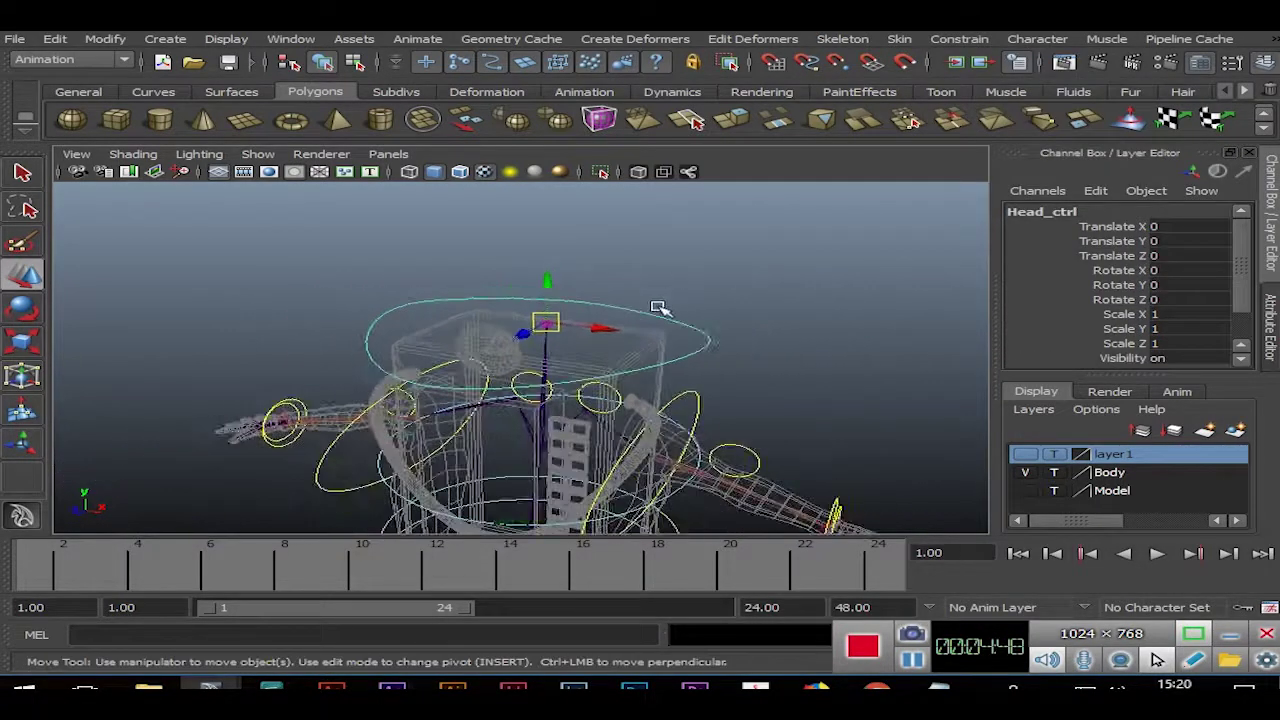
{"action": "left_click_drag", "start_coordinate": [658, 307], "coordinate": [668, 285], "text": "alt"}
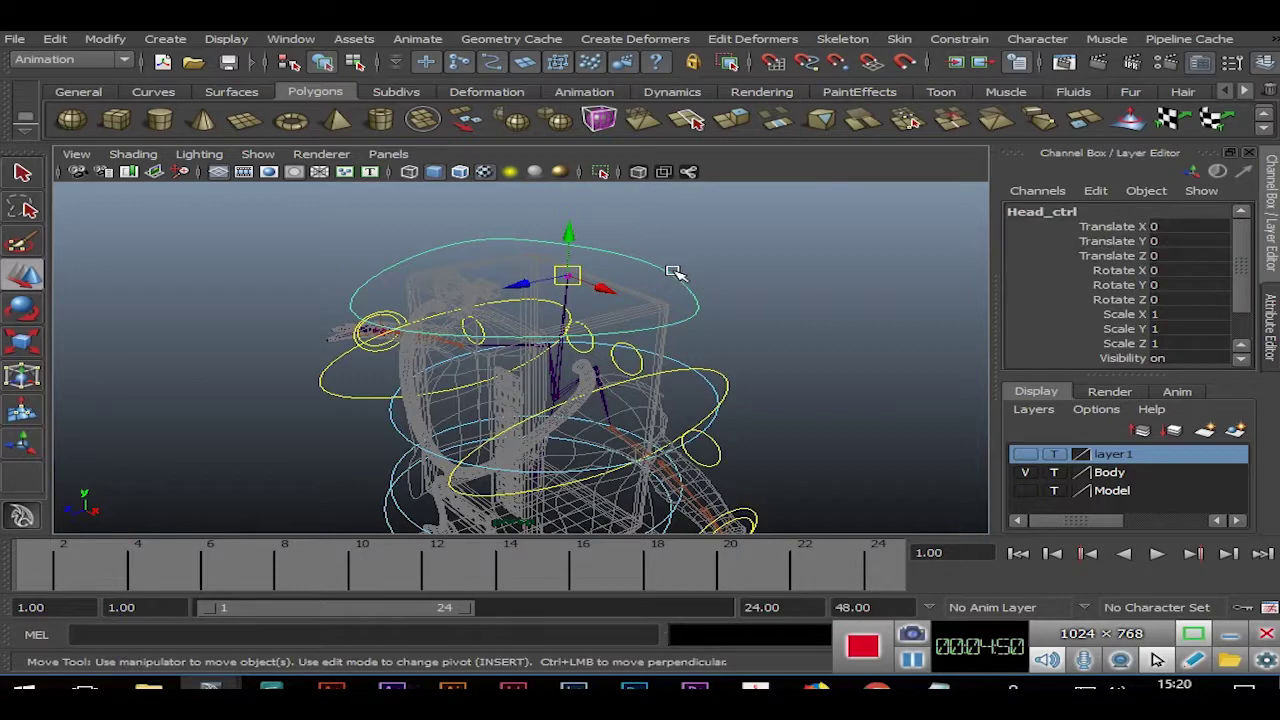
Clear the selection and select the left shoulder control lt_shoulder_ctrl.
{"action": "left_click", "coordinate": [655, 272]}
{"action": "mouse_move", "coordinate": [671, 266]}
{"action": "left_mouse_down", "text": "alt"}
{"action": "mouse_move", "coordinate": [726, 317]}
{"action": "mouse_move", "coordinate": [737, 283]}
{"action": "mouse_move", "coordinate": [838, 323]}
{"action": "mouse_move", "coordinate": [809, 266]}
{"action": "mouse_move", "coordinate": [831, 303]}
{"action": "mouse_move", "coordinate": [908, 314]}
{"action": "mouse_move", "coordinate": [777, 286]}
{"action": "left_mouse_up", "text": "alt"}
{"action": "left_click", "coordinate": [885, 315]}
{"action": "mouse_move", "coordinate": [777, 286]}
{"action": "right_mouse_down", "text": "alt"}
{"action": "mouse_move", "coordinate": [845, 250]}
{"action": "mouse_move", "coordinate": [688, 286]}
{"action": "mouse_move", "coordinate": [760, 360]}
{"action": "mouse_move", "coordinate": [749, 323]}
{"action": "mouse_move", "coordinate": [638, 315]}
{"action": "right_mouse_up", "text": "alt"}
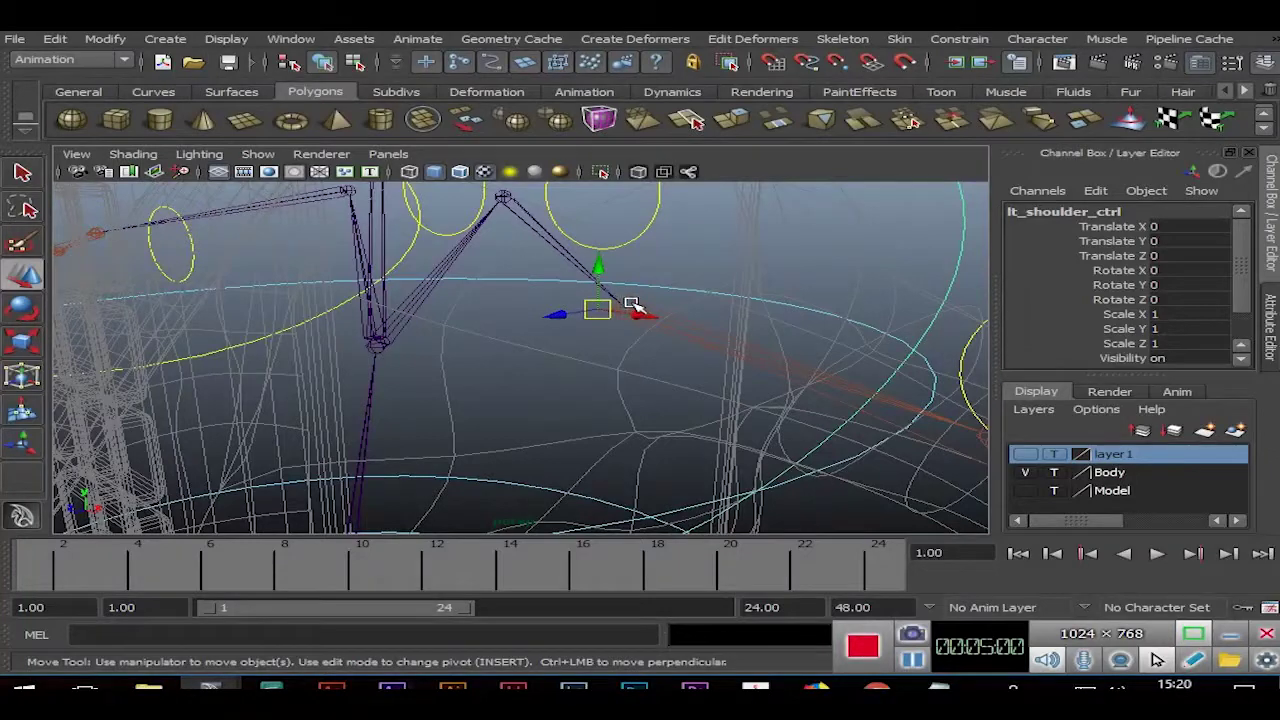
Point- and orient-constrain lt_shoulder_jnt to lt_shoulder_ctrl, then clear the selection.
{"action": "left_click", "coordinate": [630, 304]}
{"action": "right_click_drag", "start_coordinate": [843, 290], "coordinate": [815, 290], "text": "alt"}
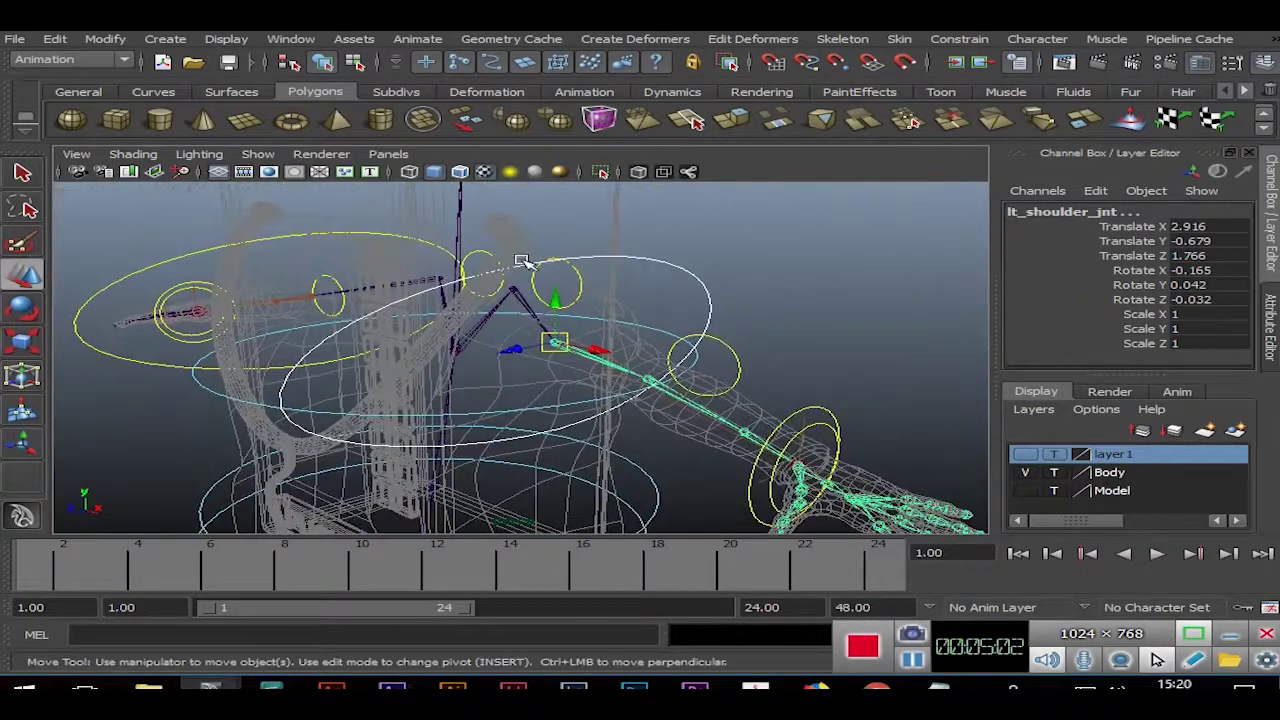
{"action": "left_click_drag", "start_coordinate": [815, 290], "coordinate": [843, 286], "text": "alt"}
{"action": "left_click", "coordinate": [960, 38]}
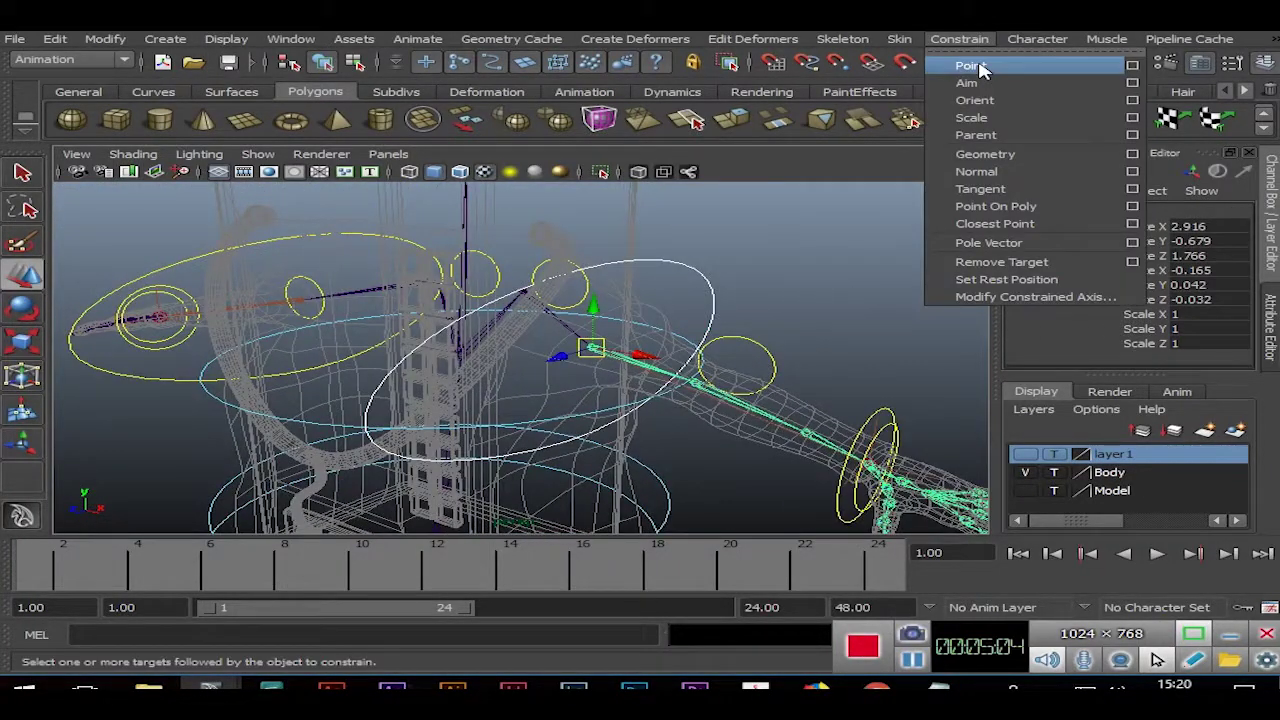
{"action": "left_click", "coordinate": [975, 66]}
{"action": "left_click", "coordinate": [960, 40]}
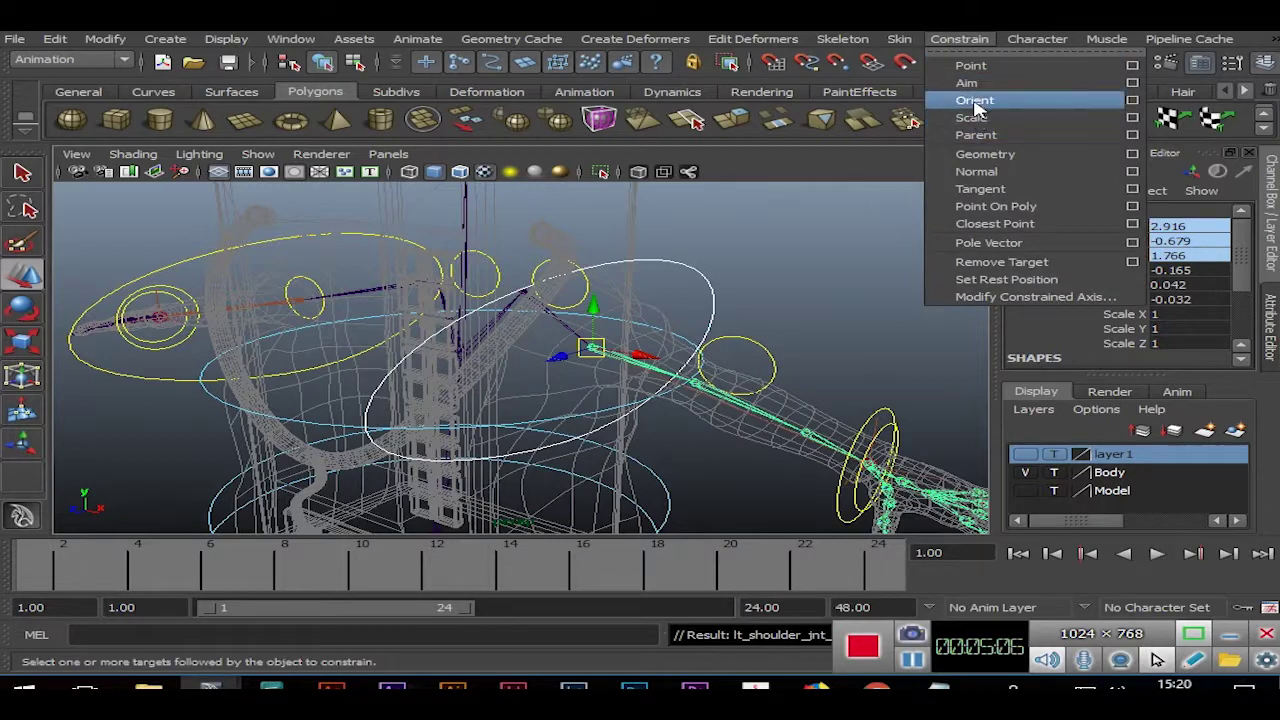
{"action": "left_click", "coordinate": [975, 101]}
{"action": "left_click", "coordinate": [806, 274]}
Select rt_shoulder_ctrl, then add the right shoulder joint.
{"action": "left_click_drag", "start_coordinate": [806, 274], "coordinate": [640, 400], "text": "alt"}
{"action": "mouse_move", "coordinate": [640, 400]}
{"action": "right_mouse_down", "text": "alt"}
{"action": "mouse_move", "coordinate": [670, 397]}
{"action": "mouse_move", "coordinate": [566, 366]}
{"action": "right_mouse_up", "text": "alt"}
{"action": "left_click", "coordinate": [405, 266]}
{"action": "mouse_move", "coordinate": [403, 266]}
{"action": "left_mouse_down", "text": "alt"}
{"action": "mouse_move", "coordinate": [791, 277]}
{"action": "mouse_move", "coordinate": [689, 348]}
{"action": "left_mouse_up", "text": "alt"}
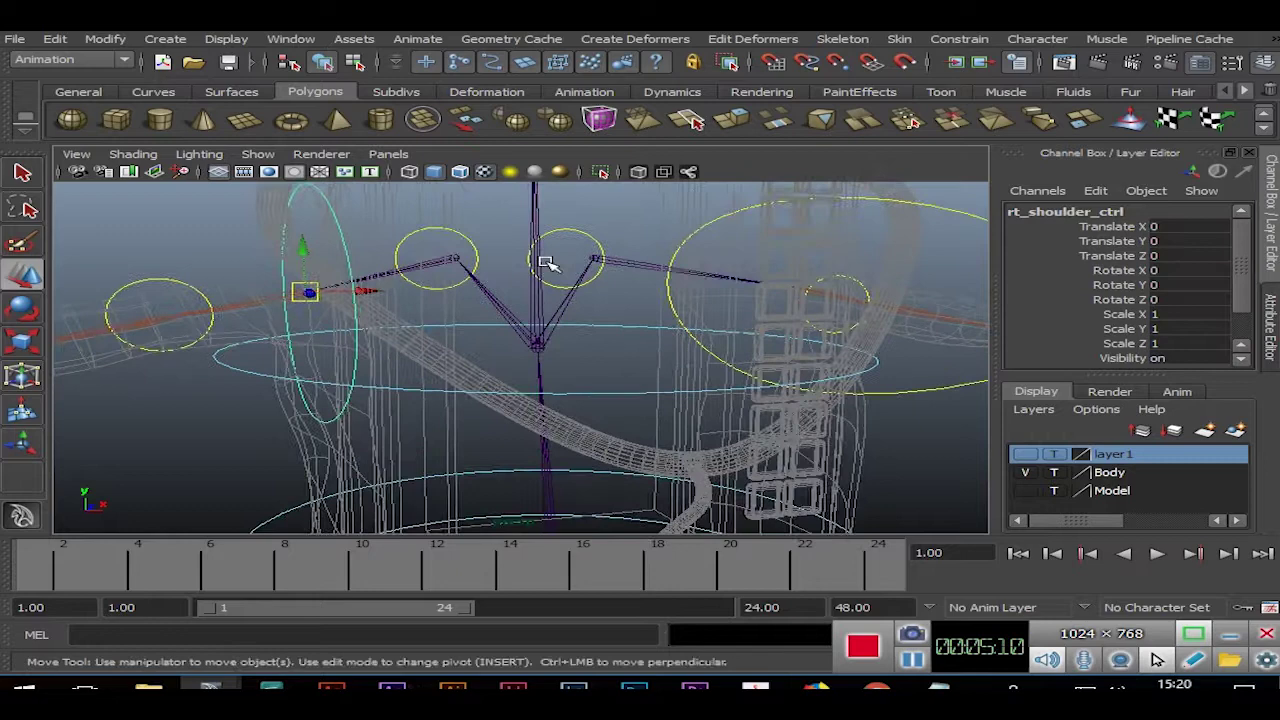
{"action": "right_click_drag", "start_coordinate": [689, 348], "coordinate": [683, 354], "text": "alt"}
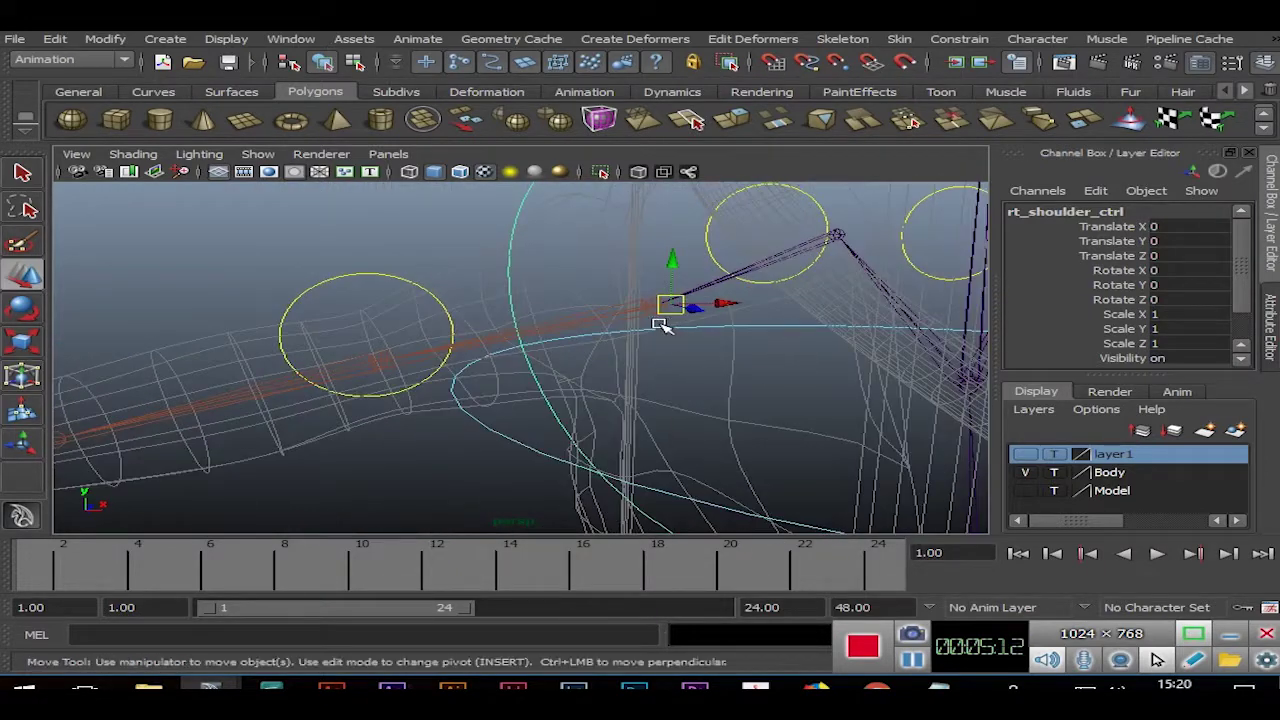
{"action": "right_click_drag", "start_coordinate": [652, 308], "coordinate": [791, 391], "text": "alt"}
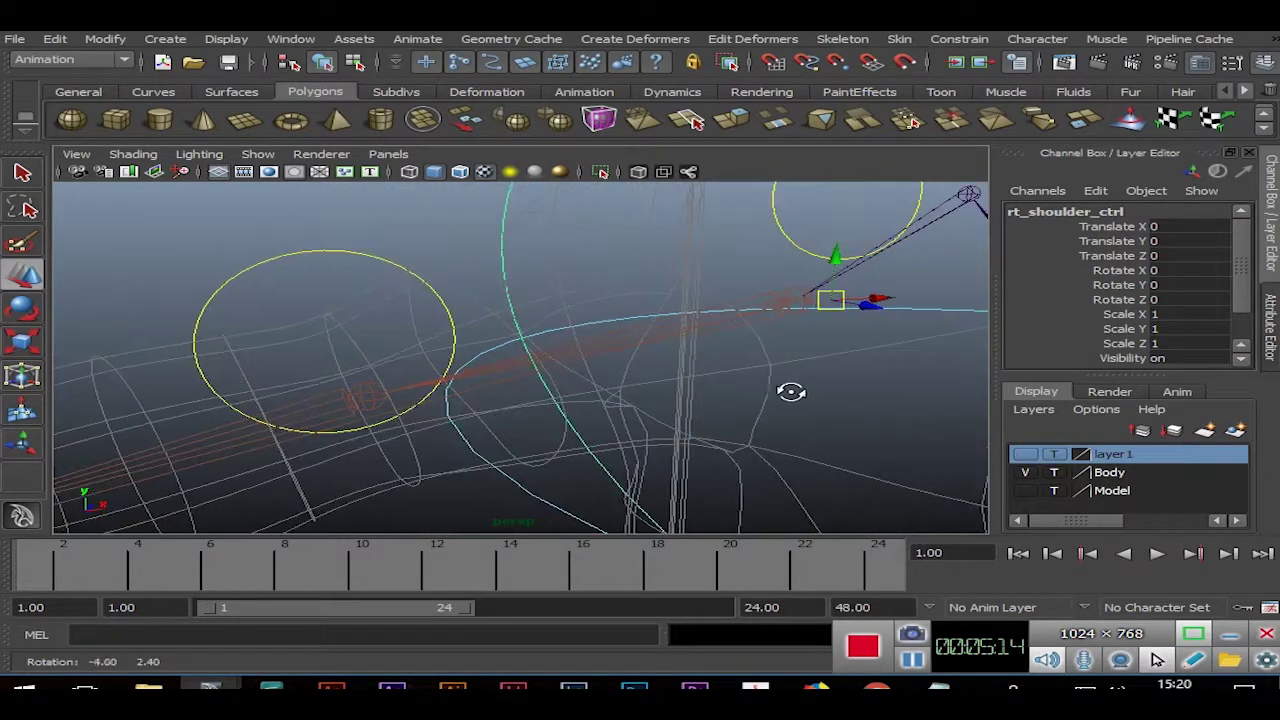
{"action": "left_click", "coordinate": [790, 298], "text": "shift"}
Point- and orient-constrain the right shoulder joint to rt_shoulder_ctrl, then deselect.
{"action": "left_click", "coordinate": [958, 38]}
{"action": "left_click", "coordinate": [968, 63]}
{"action": "left_click", "coordinate": [958, 38]}
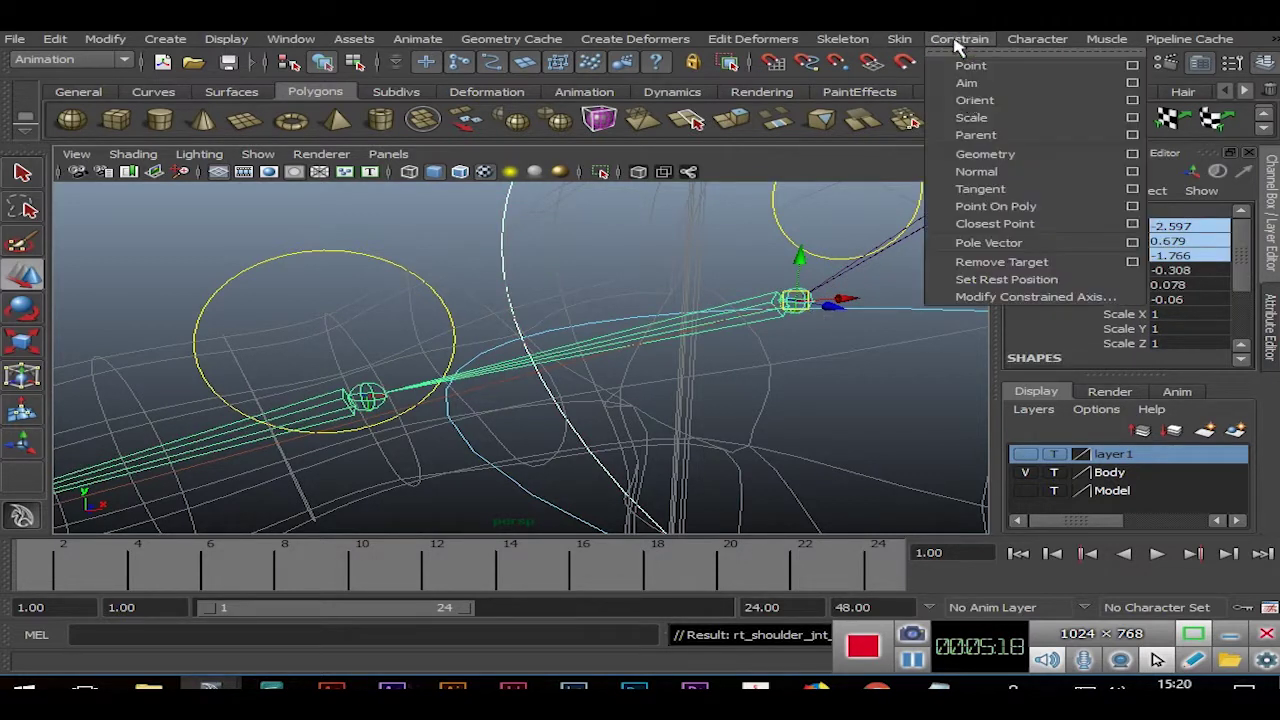
{"action": "left_click", "coordinate": [970, 91]}
{"action": "left_click", "coordinate": [628, 236]}
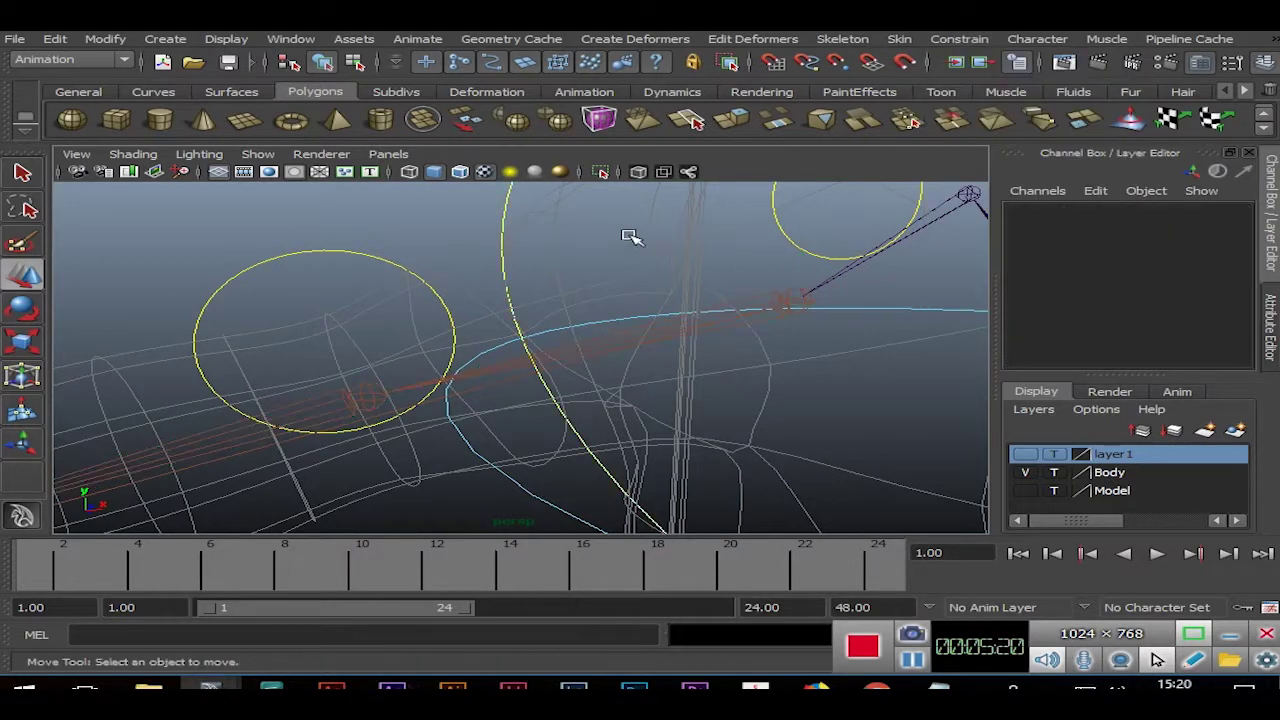
{"action": "scroll", "coordinate": [666, 277], "scroll_direction": "down", "scroll_amount": 3}
{"action": "mouse_move", "coordinate": [871, 209]}
{"action": "left_mouse_down", "text": "alt"}
{"action": "mouse_move", "coordinate": [614, 314]}
{"action": "mouse_move", "coordinate": [563, 357]}
{"action": "mouse_move", "coordinate": [656, 293]}
{"action": "left_mouse_up", "text": "alt"}
{"action": "right_click_drag", "start_coordinate": [608, 251], "coordinate": [703, 371], "text": "alt"}
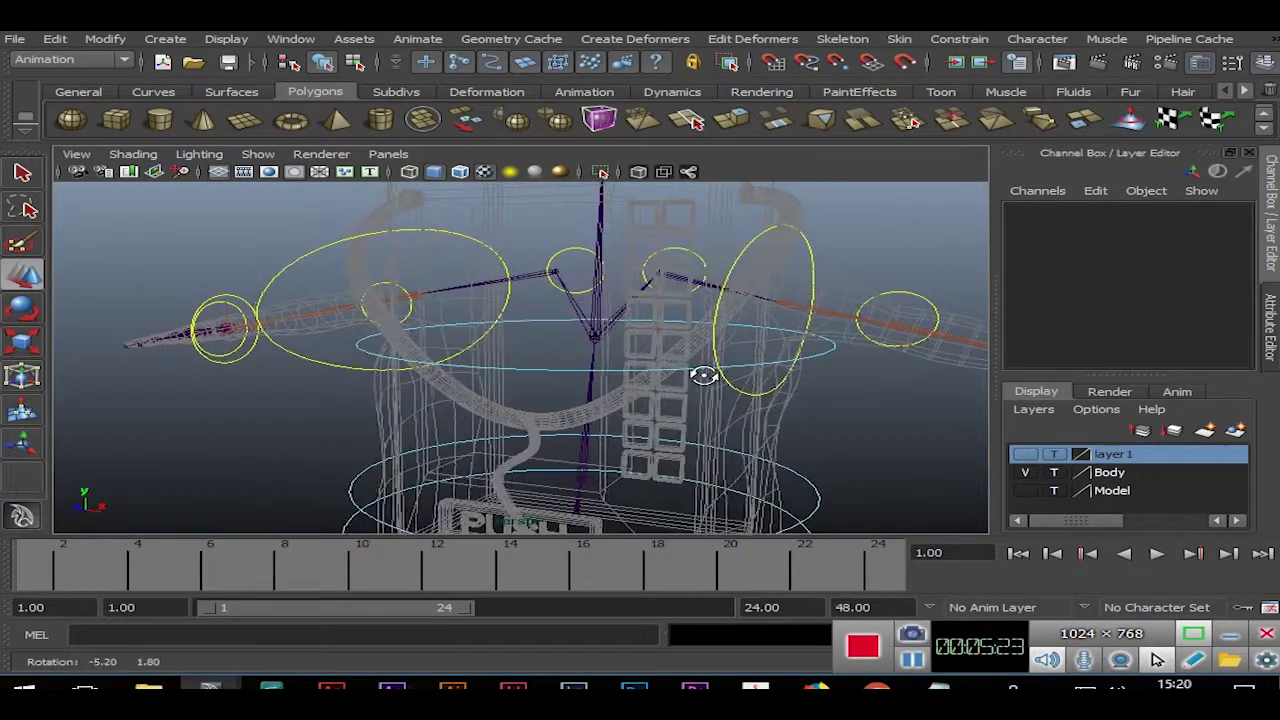
Constrain the chest joint to Chest_ctrl.
{"action": "left_click", "coordinate": [591, 366]}
{"action": "right_click_drag", "start_coordinate": [563, 338], "coordinate": [777, 376], "text": "alt"}
{"action": "mouse_move", "coordinate": [777, 376]}
{"action": "left_mouse_down", "text": "alt"}
{"action": "mouse_move", "coordinate": [700, 374]}
{"action": "mouse_move", "coordinate": [714, 409]}
{"action": "left_mouse_up", "text": "alt"}
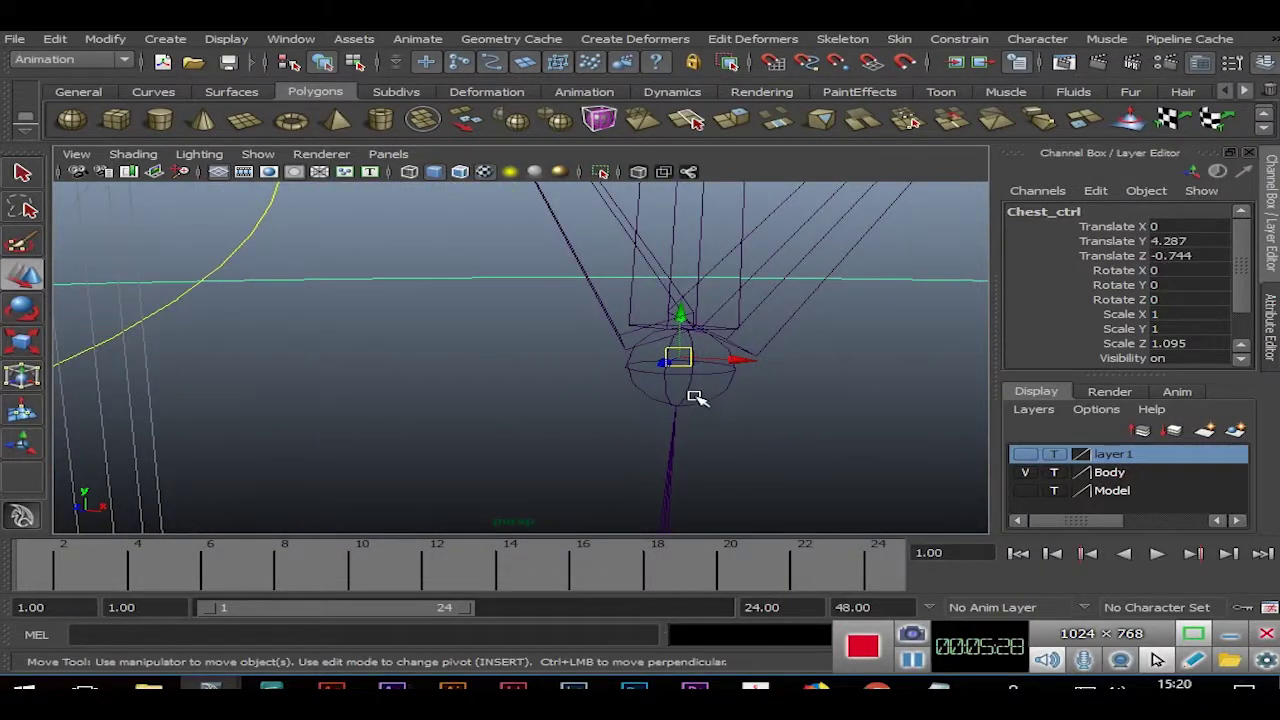
{"action": "left_click", "coordinate": [689, 387]}
{"action": "key", "text": "f"}
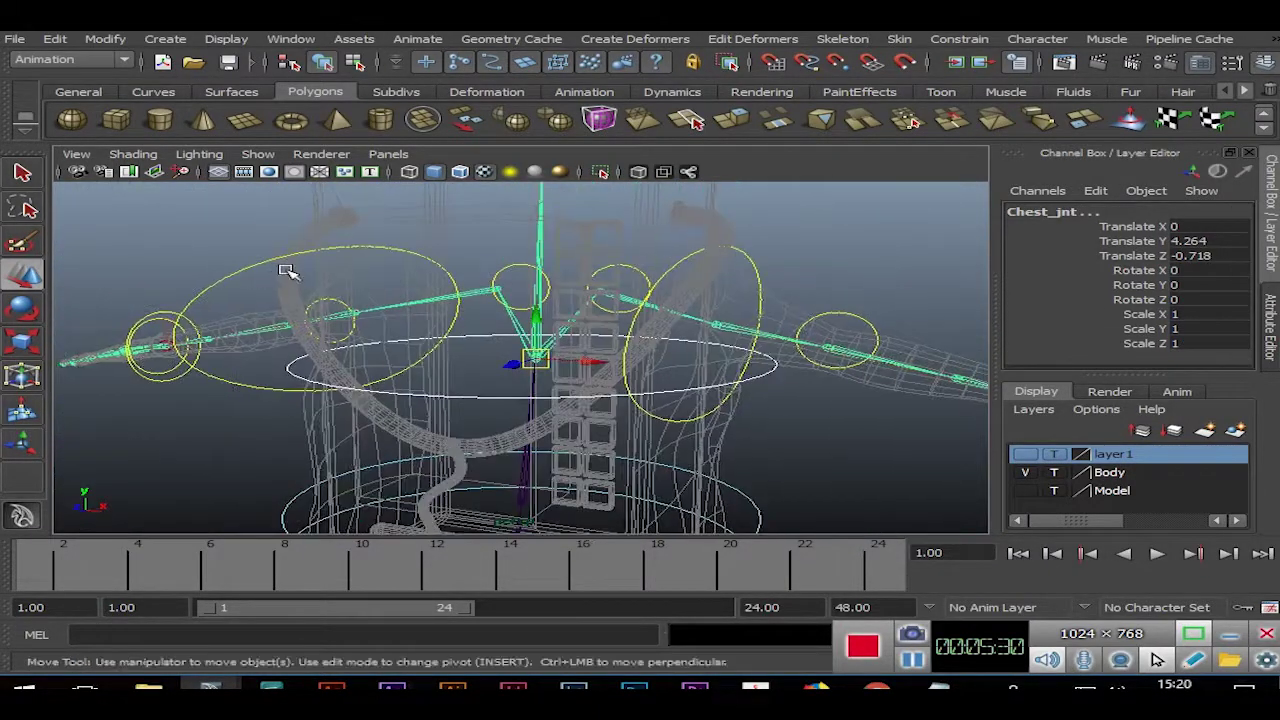
{"action": "scroll", "coordinate": [530, 310], "scroll_direction": "down", "scroll_amount": 2}
{"action": "left_click", "coordinate": [960, 38]}
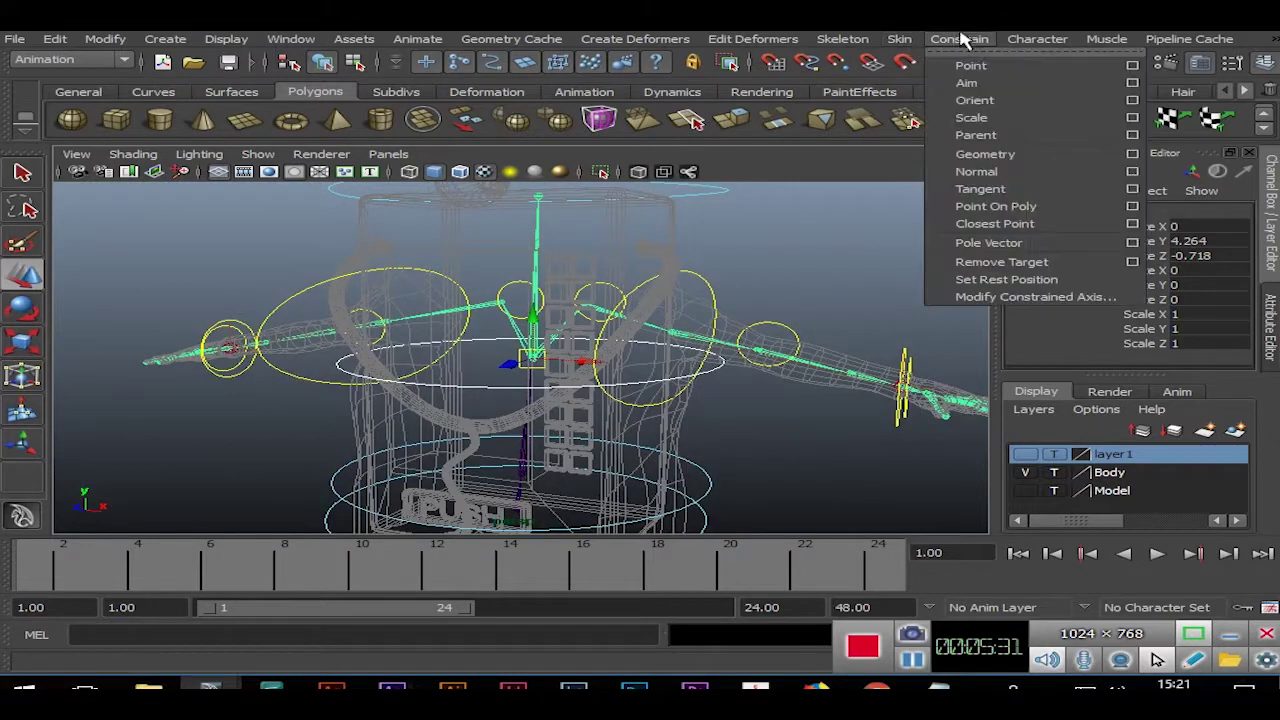
{"action": "left_click", "coordinate": [975, 100]}
{"action": "left_click", "coordinate": [845, 315]}
Point-constrain spine_2_jnt to spine_2_ctrl.
{"action": "left_click_drag", "start_coordinate": [698, 347], "coordinate": [737, 406], "text": "alt"}
{"action": "left_click", "coordinate": [716, 386]}
{"action": "key", "text": "f"}
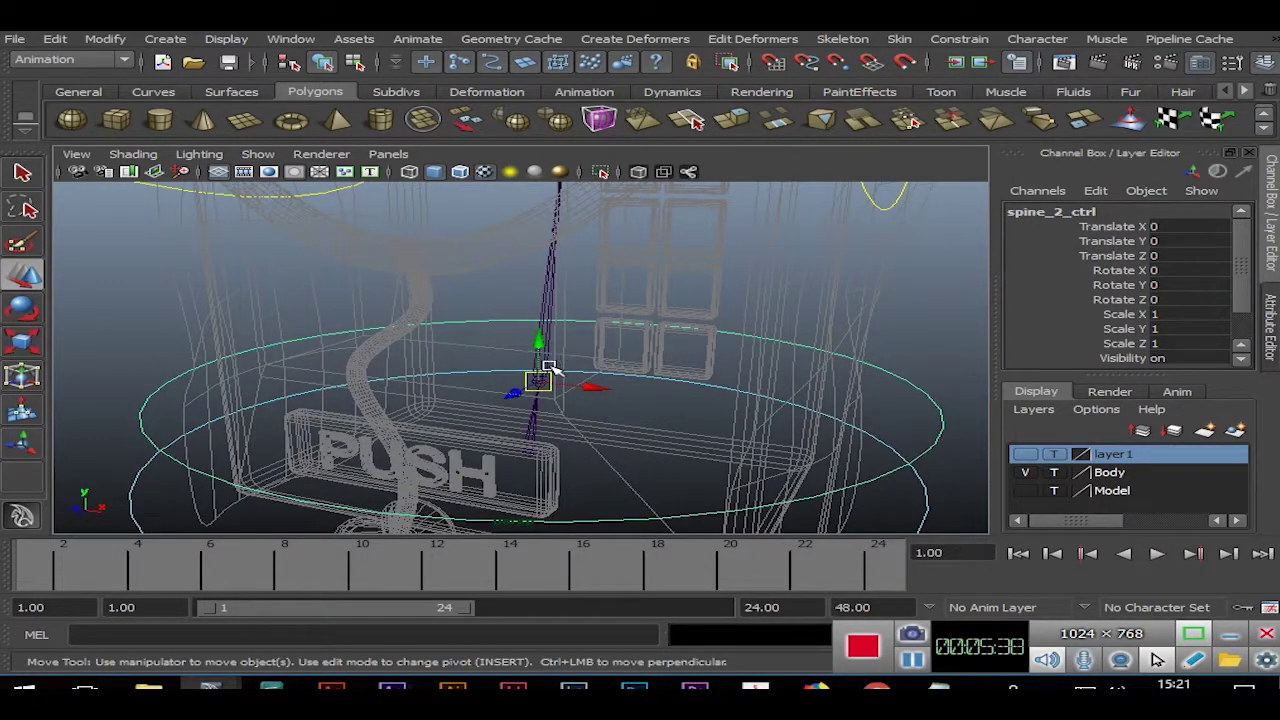
{"action": "left_click", "coordinate": [548, 368]}
{"action": "left_click", "coordinate": [958, 39]}
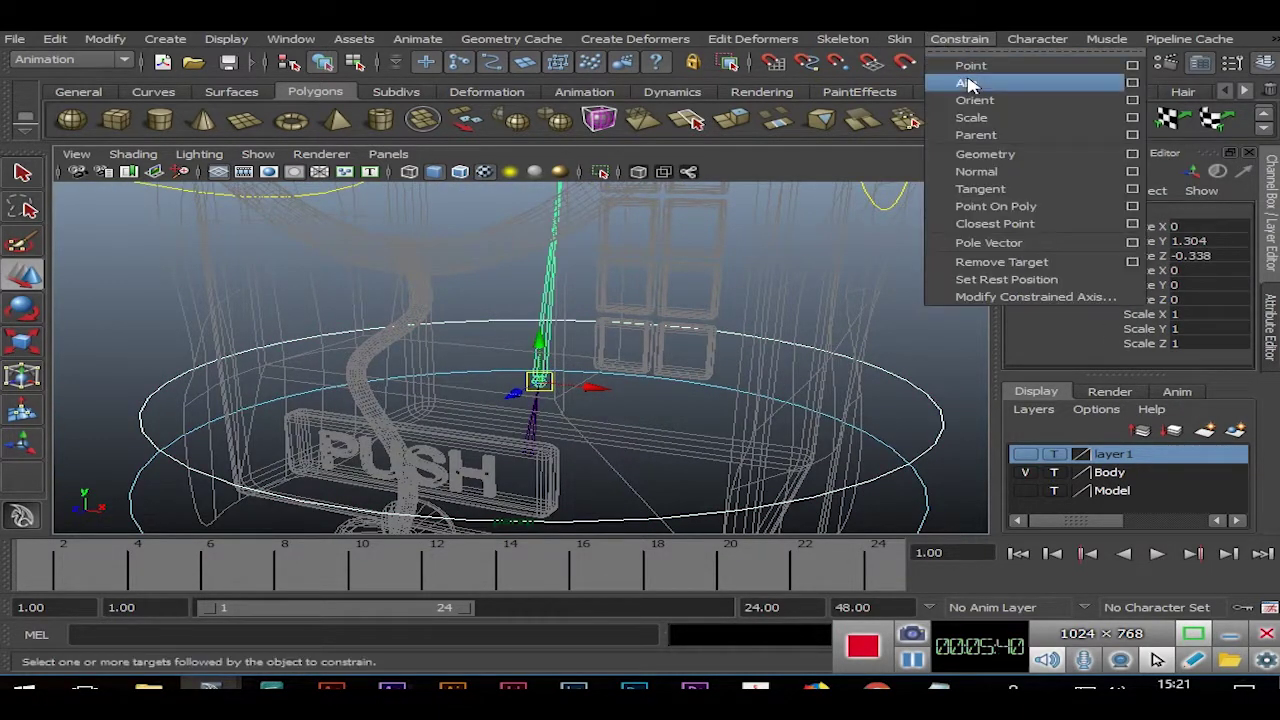
{"action": "left_click", "coordinate": [965, 63]}
{"action": "left_click", "coordinate": [958, 39]}
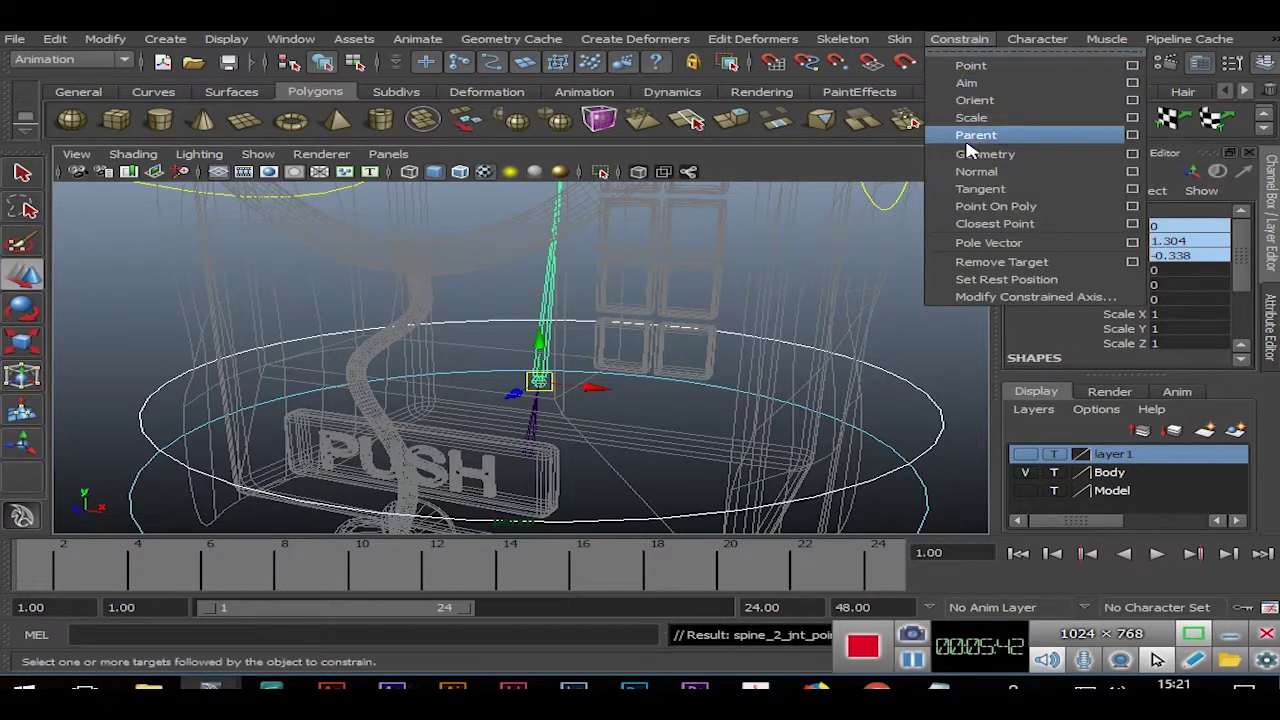
{"action": "left_click", "coordinate": [877, 290]}
{"action": "left_click", "coordinate": [877, 290]}
{"action": "mouse_move", "coordinate": [877, 290]}
{"action": "left_mouse_down", "text": "alt"}
{"action": "mouse_move", "coordinate": [726, 243]}
{"action": "mouse_move", "coordinate": [825, 430]}
{"action": "left_mouse_up", "text": "alt"}
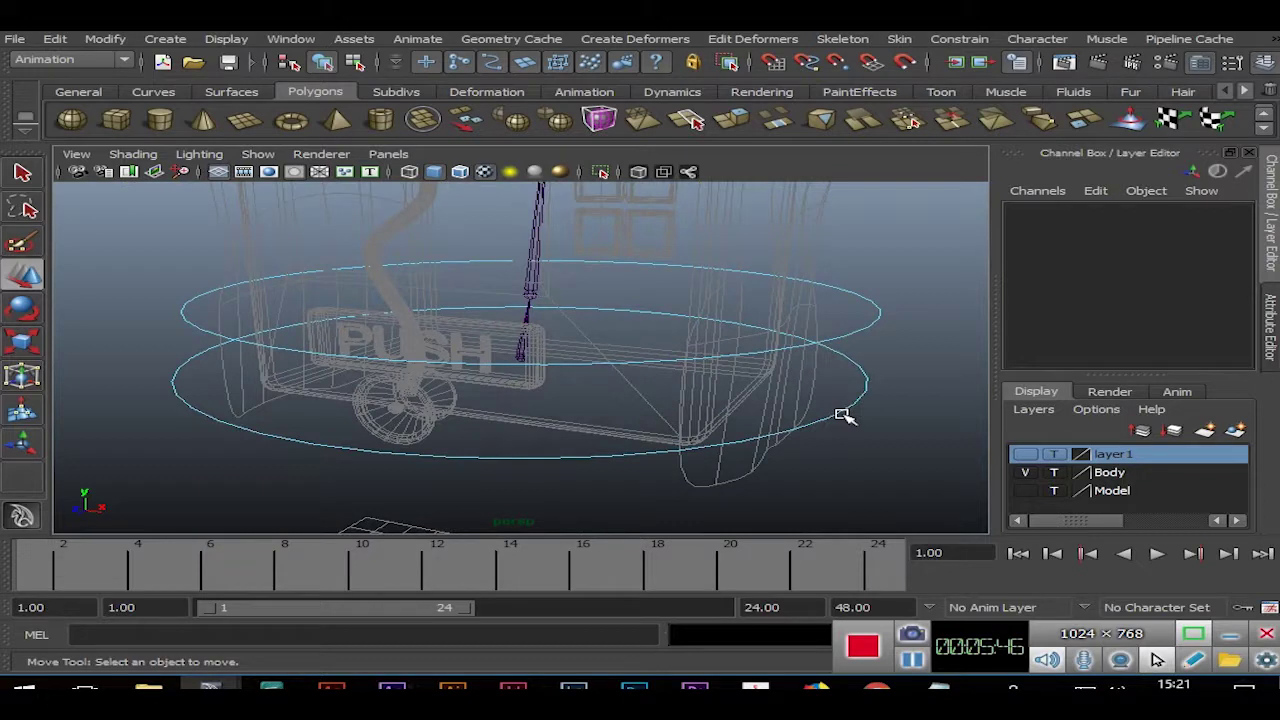
Orient- and point-constrain spine_1_jnt to spine_1_ctrl.
{"action": "left_click", "coordinate": [843, 416]}
{"action": "right_click_drag", "start_coordinate": [587, 376], "coordinate": [691, 379], "text": "alt"}
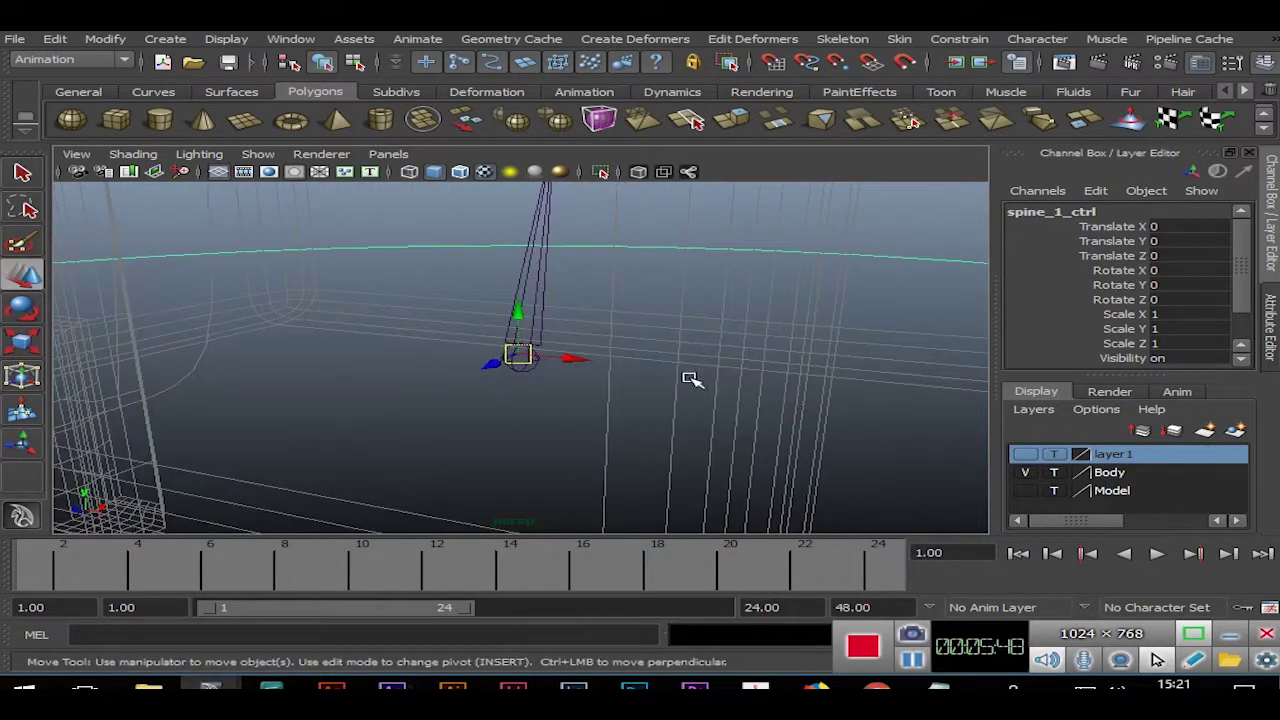
{"action": "left_click", "coordinate": [527, 370], "text": "shift"}
{"action": "left_click", "coordinate": [959, 38]}
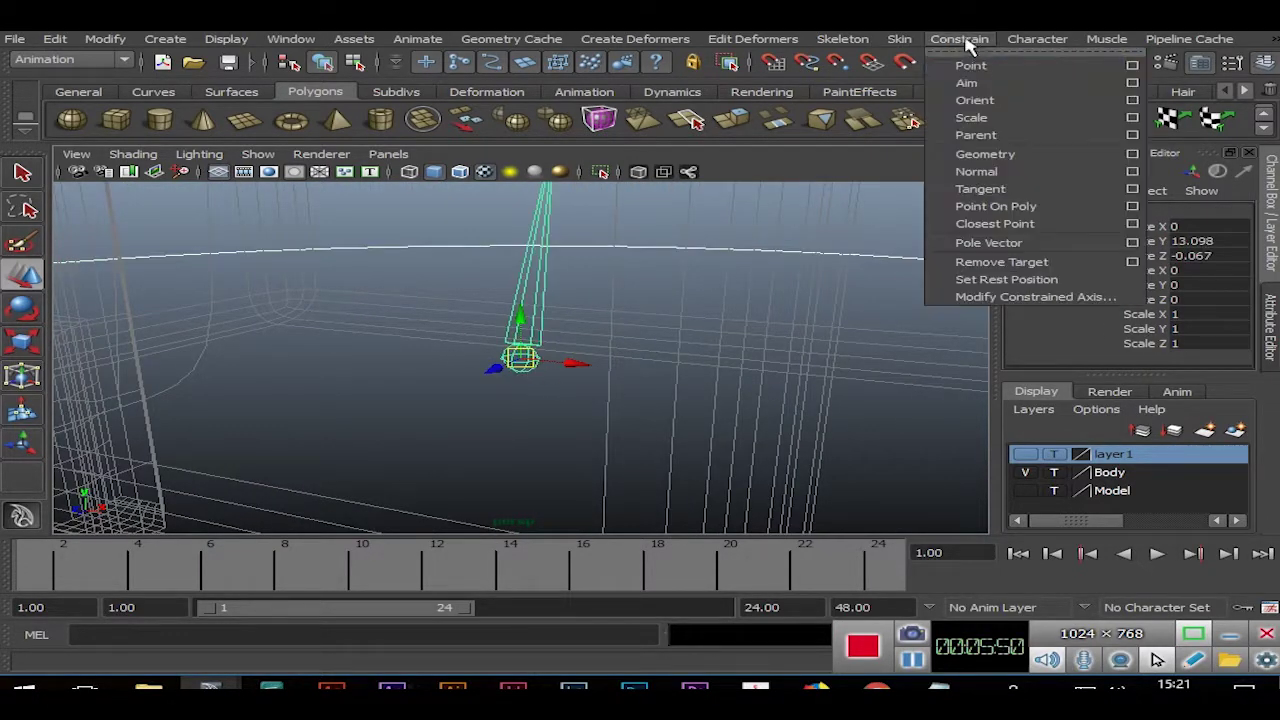
{"action": "left_click", "coordinate": [975, 100]}
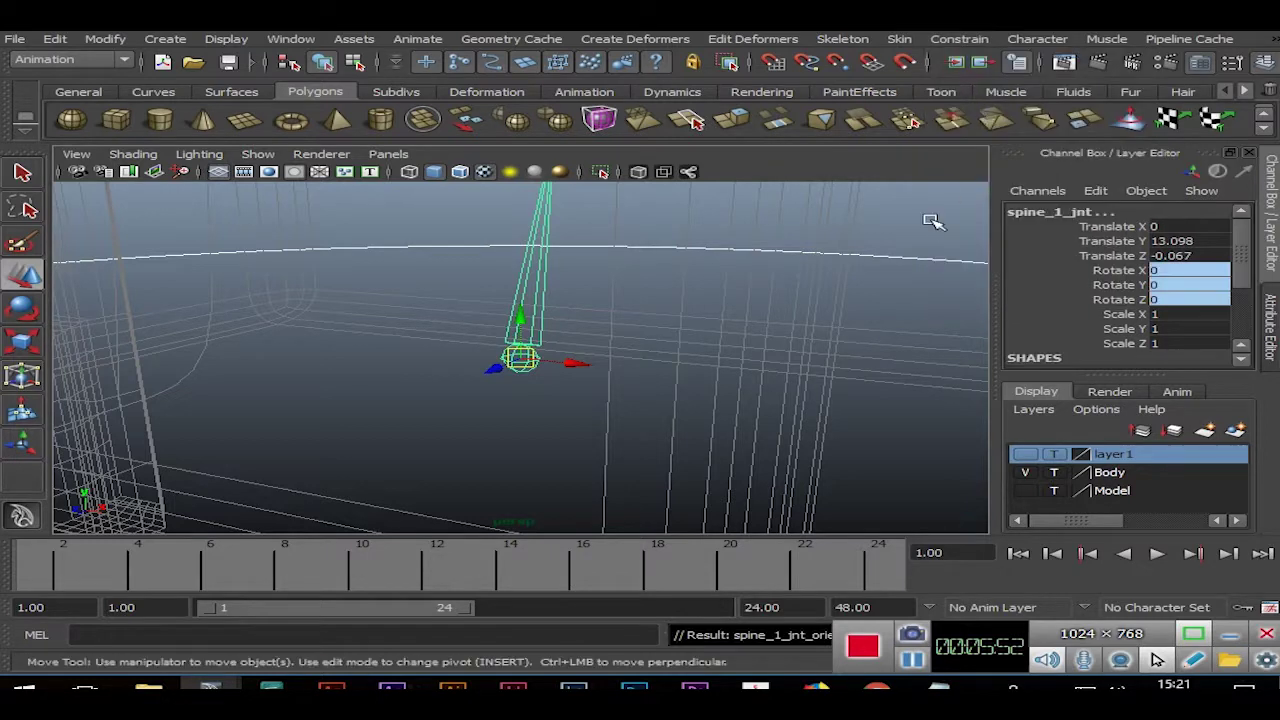
{"action": "right_click_drag", "start_coordinate": [932, 228], "coordinate": [720, 220], "text": "alt"}
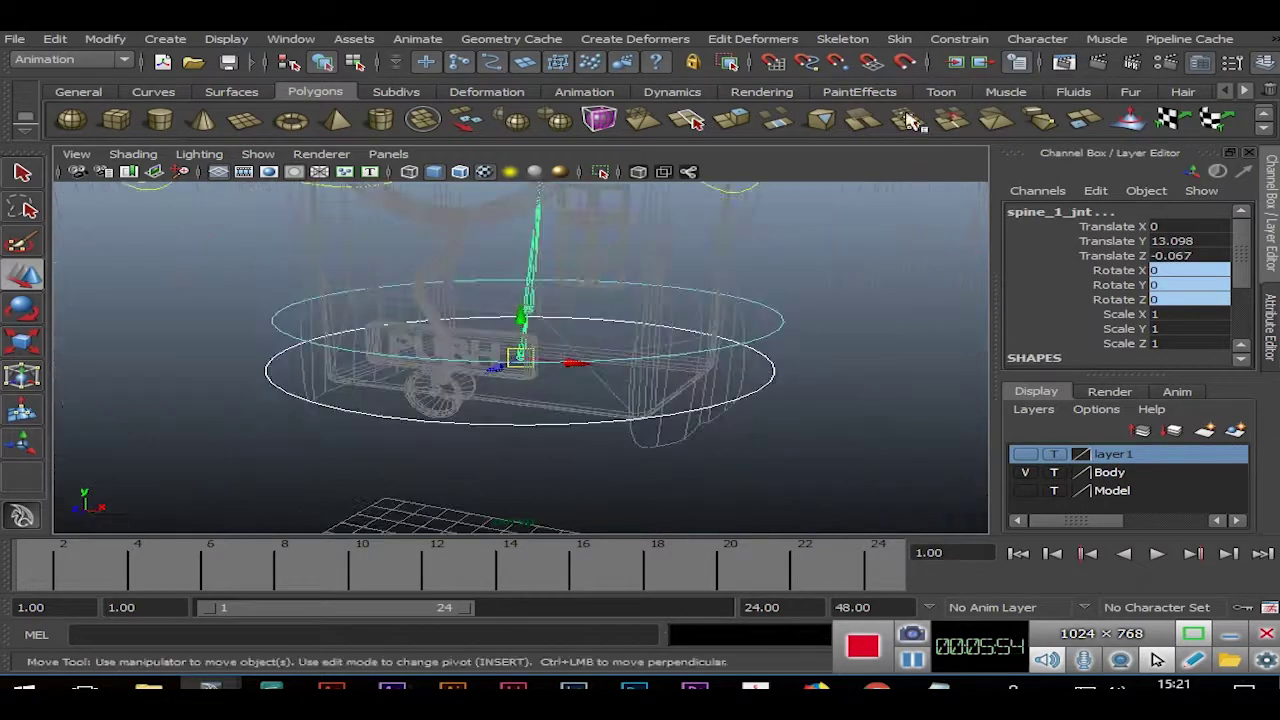
{"action": "left_click", "coordinate": [959, 38]}
{"action": "left_click", "coordinate": [970, 65]}
{"action": "left_click", "coordinate": [806, 294]}
{"action": "mouse_move", "coordinate": [806, 294]}
{"action": "left_mouse_down", "text": "alt"}
{"action": "mouse_move", "coordinate": [394, 389]}
{"action": "mouse_move", "coordinate": [484, 421]}
{"action": "mouse_move", "coordinate": [640, 445]}
{"action": "left_mouse_up", "text": "alt"}
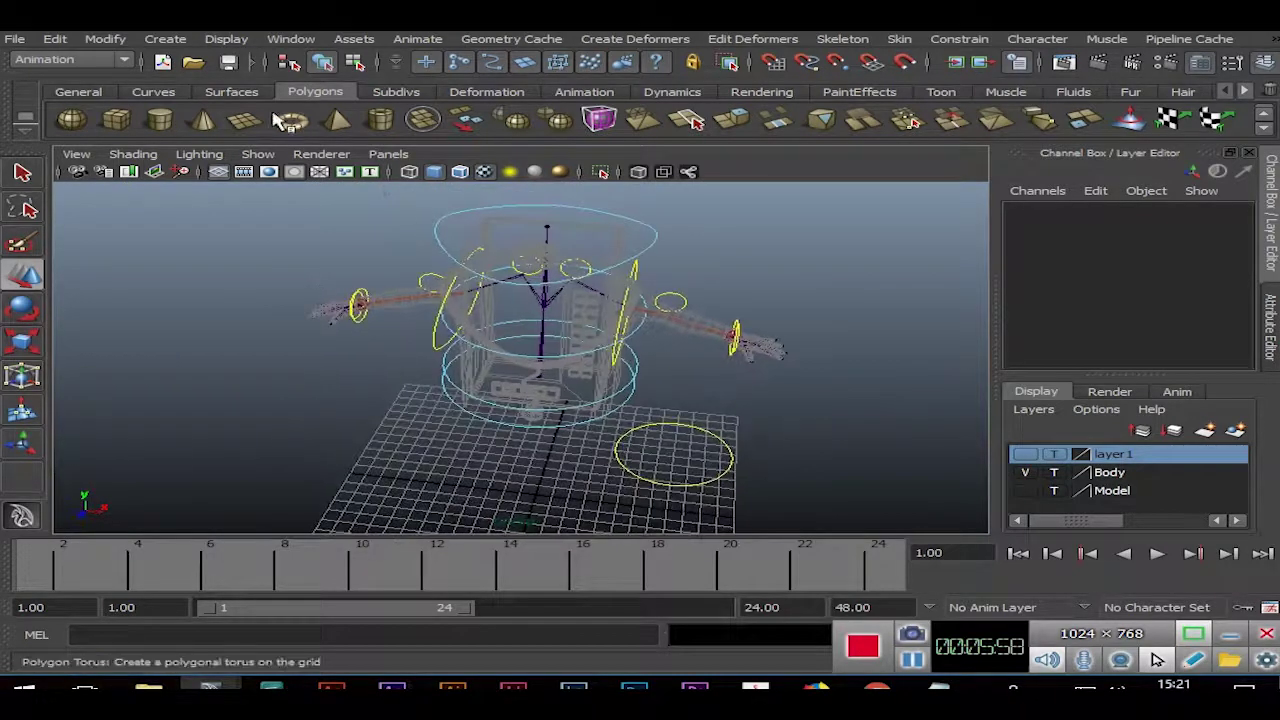
Select Head_ctrl then Chest_ctrl and open the Edit menu without applying a command.
{"action": "key", "text": "q"}
{"action": "key", "text": "w"}
{"action": "left_click_drag", "start_coordinate": [763, 260], "coordinate": [691, 229], "text": "alt"}
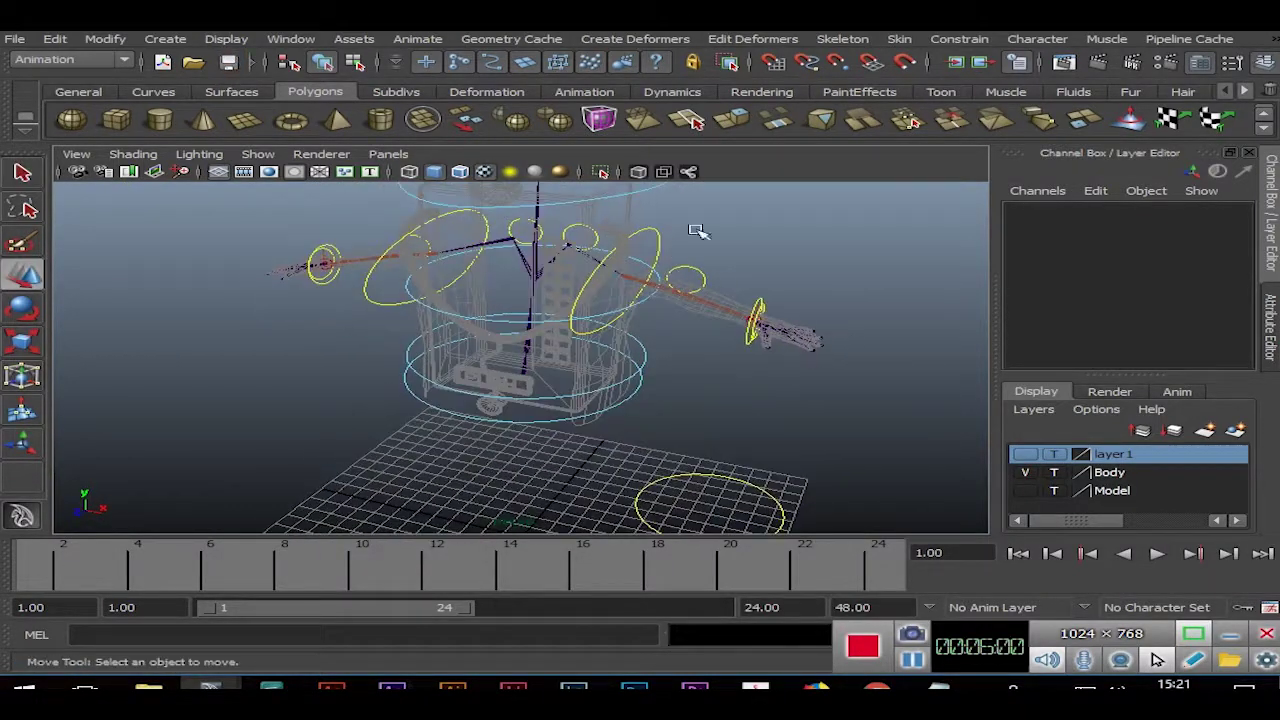
{"action": "right_click_drag", "start_coordinate": [691, 229], "coordinate": [537, 323], "text": "alt"}
{"action": "left_click_drag", "start_coordinate": [537, 323], "coordinate": [614, 297], "text": "alt"}
{"action": "left_click", "coordinate": [614, 297]}
{"action": "right_click_drag", "start_coordinate": [646, 314], "coordinate": [725, 297], "text": "alt"}
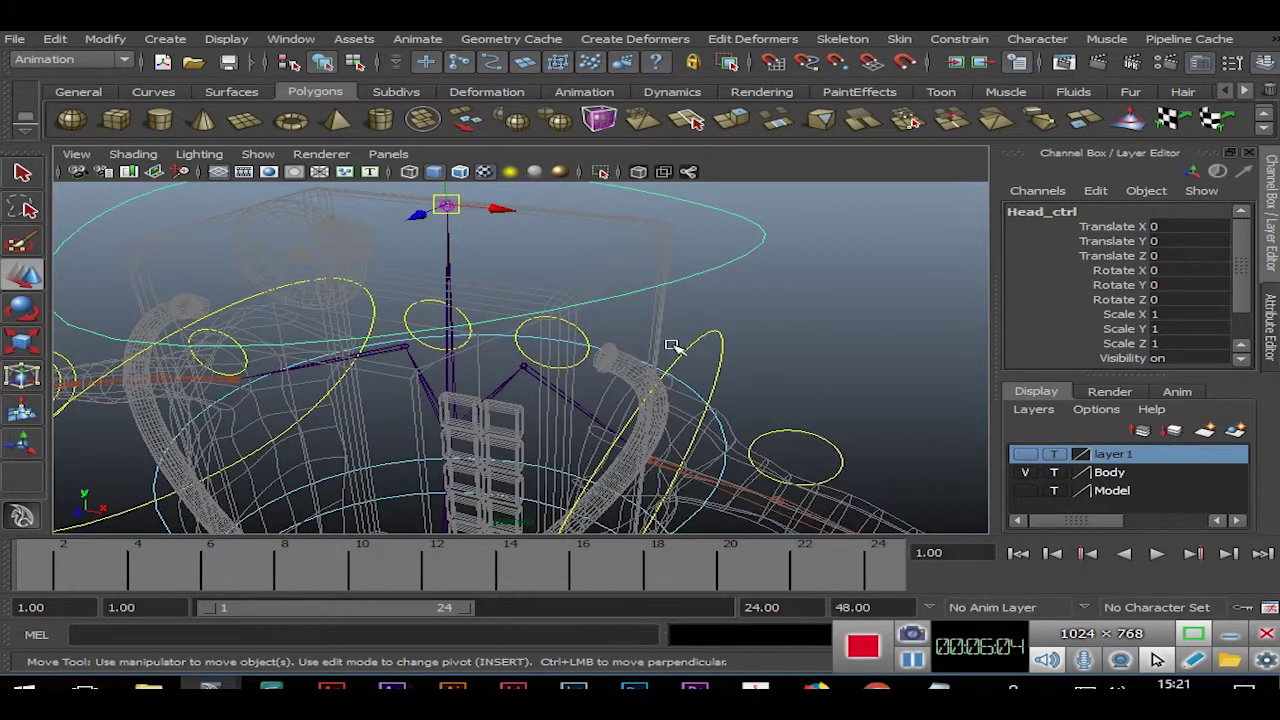
{"action": "left_click", "coordinate": [490, 335]}
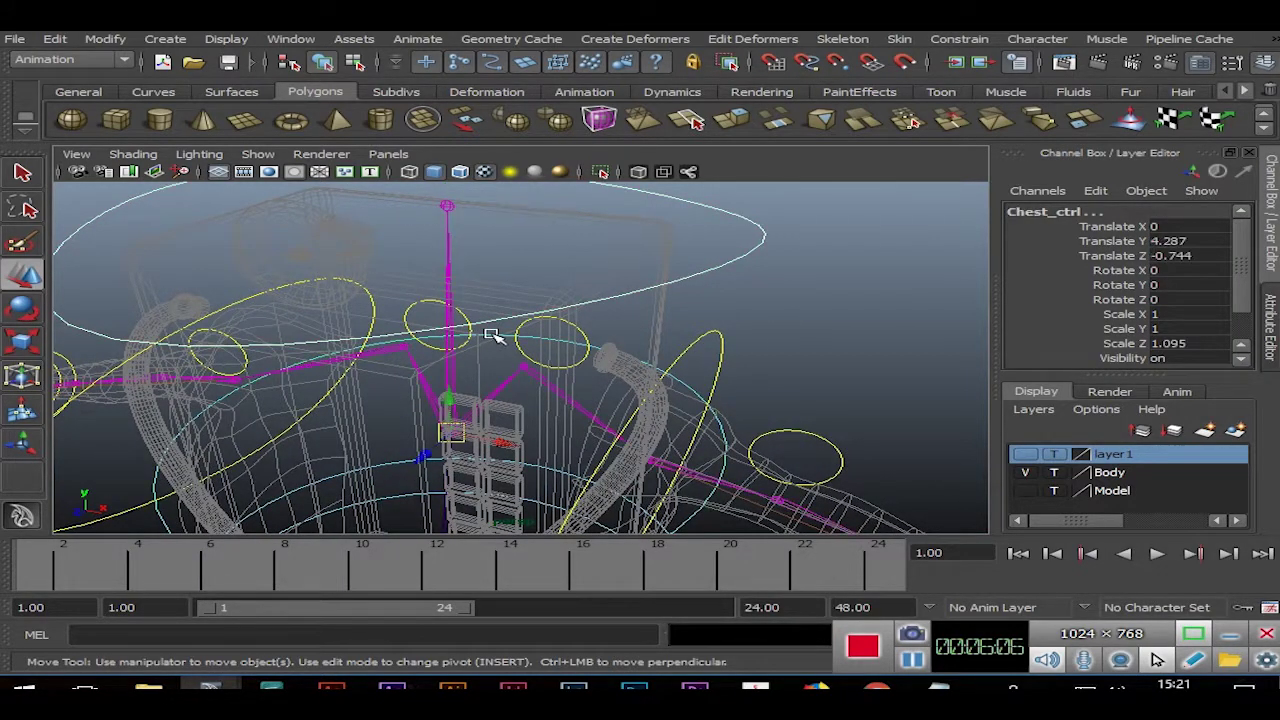
{"action": "left_click", "coordinate": [55, 38]}
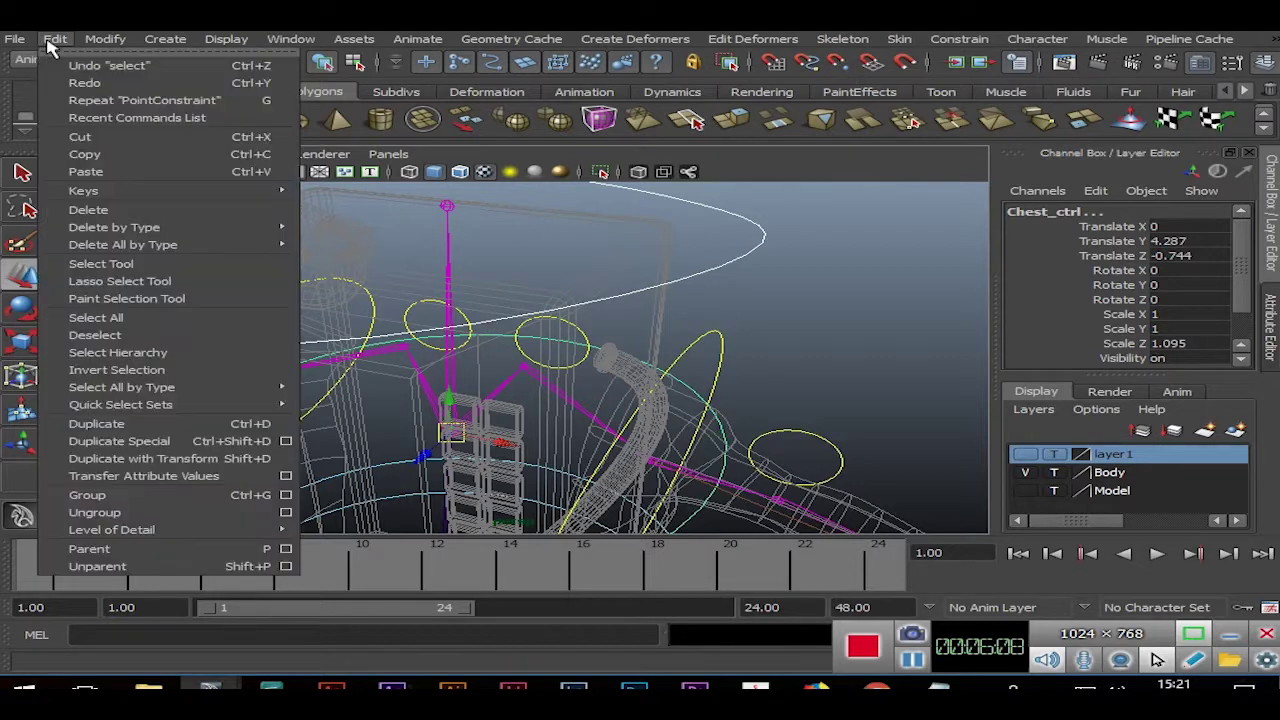
{"action": "left_click", "coordinate": [60, 330]}
{"action": "scroll", "coordinate": [600, 291], "scroll_direction": "down", "scroll_amount": 5}
{"action": "left_click_drag", "start_coordinate": [600, 291], "coordinate": [726, 347], "text": "alt"}
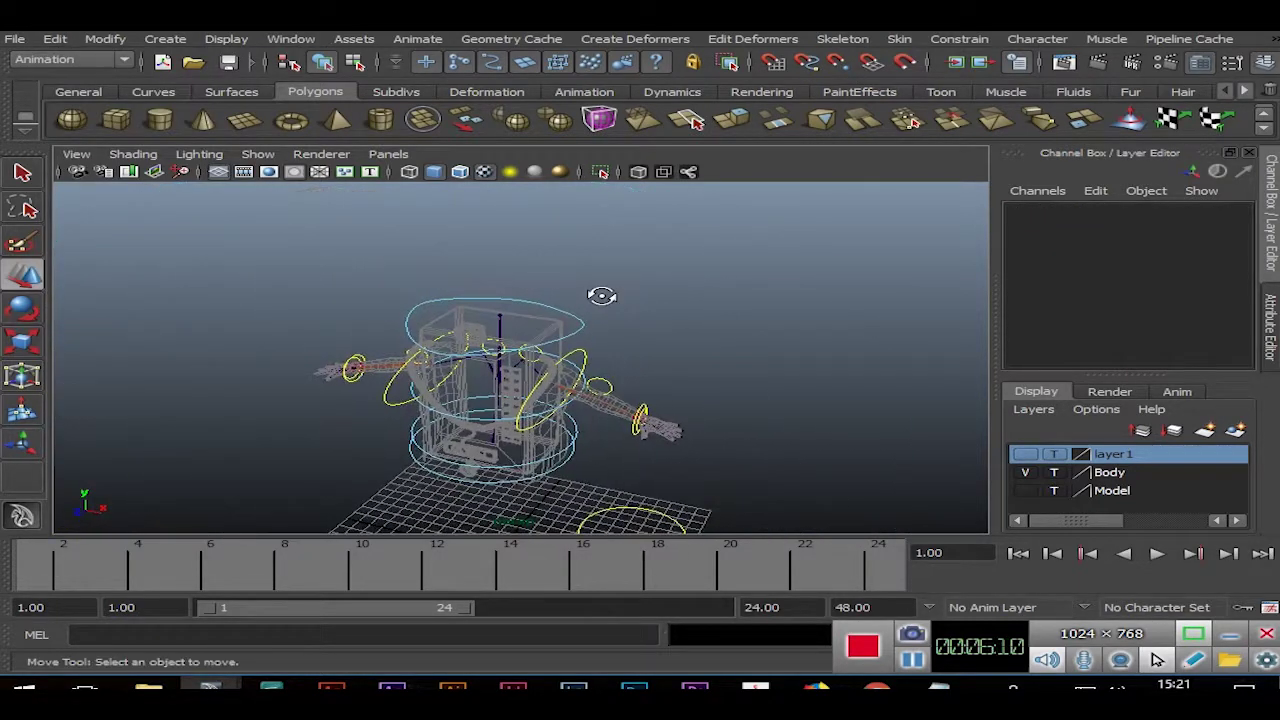
Parent Head_ctrl under Chest_ctrl and reselect Chest_ctrl to check the hierarchy.
{"action": "left_click", "coordinate": [635, 227]}
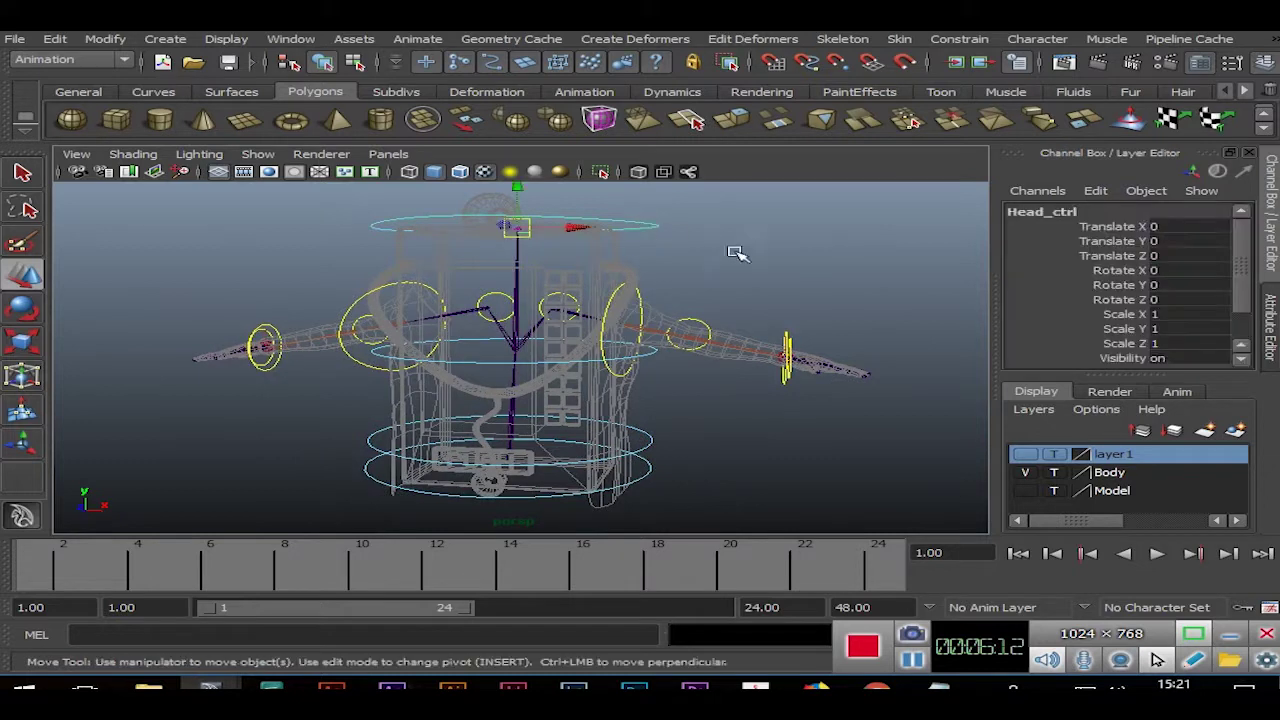
{"action": "scroll", "coordinate": [755, 265], "scroll_direction": "up", "scroll_amount": 2}
{"action": "scroll", "coordinate": [780, 285], "scroll_direction": "up", "scroll_amount": 2}
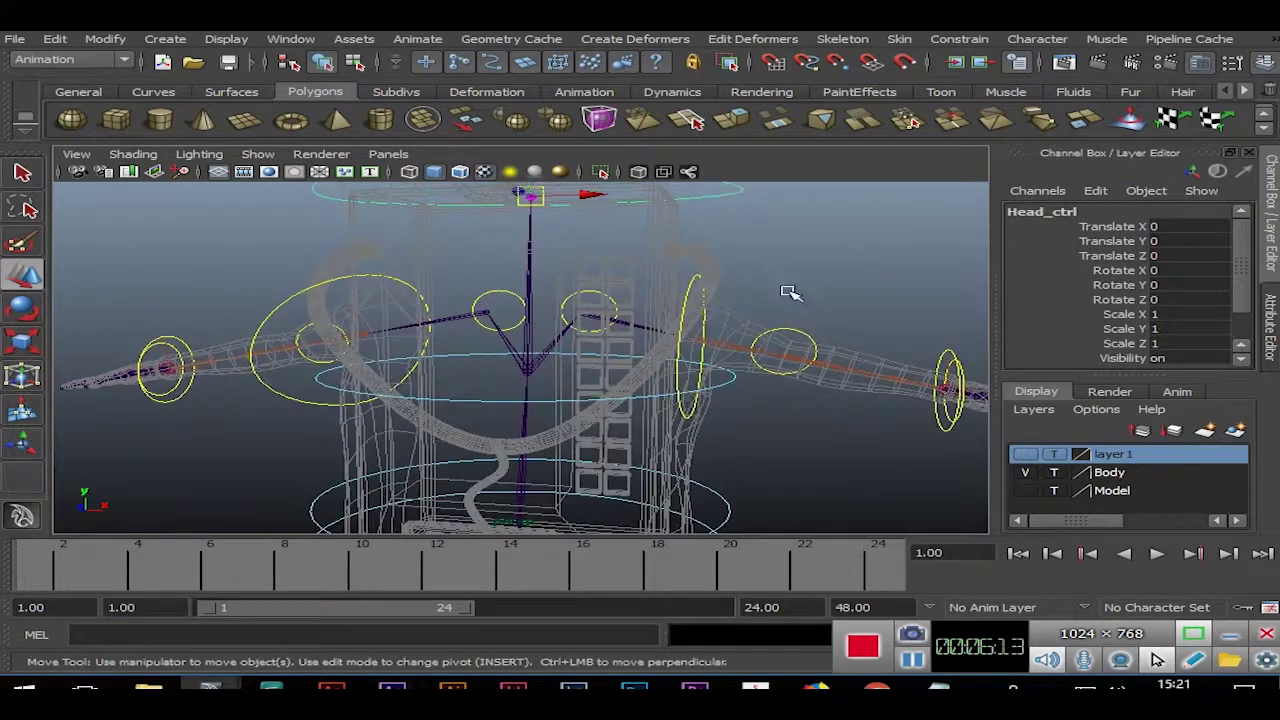
{"action": "left_click", "coordinate": [488, 400]}
{"action": "left_click", "coordinate": [55, 38]}
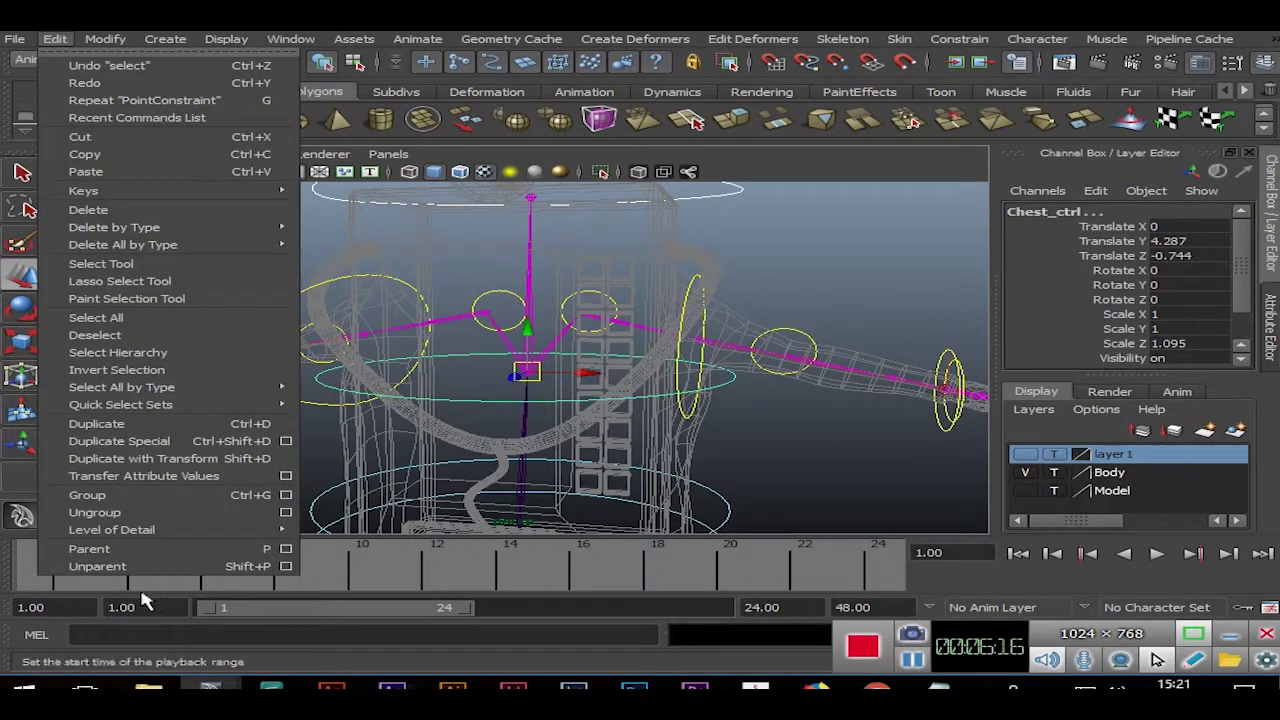
{"action": "left_click", "coordinate": [75, 550]}
{"action": "left_click", "coordinate": [857, 285]}
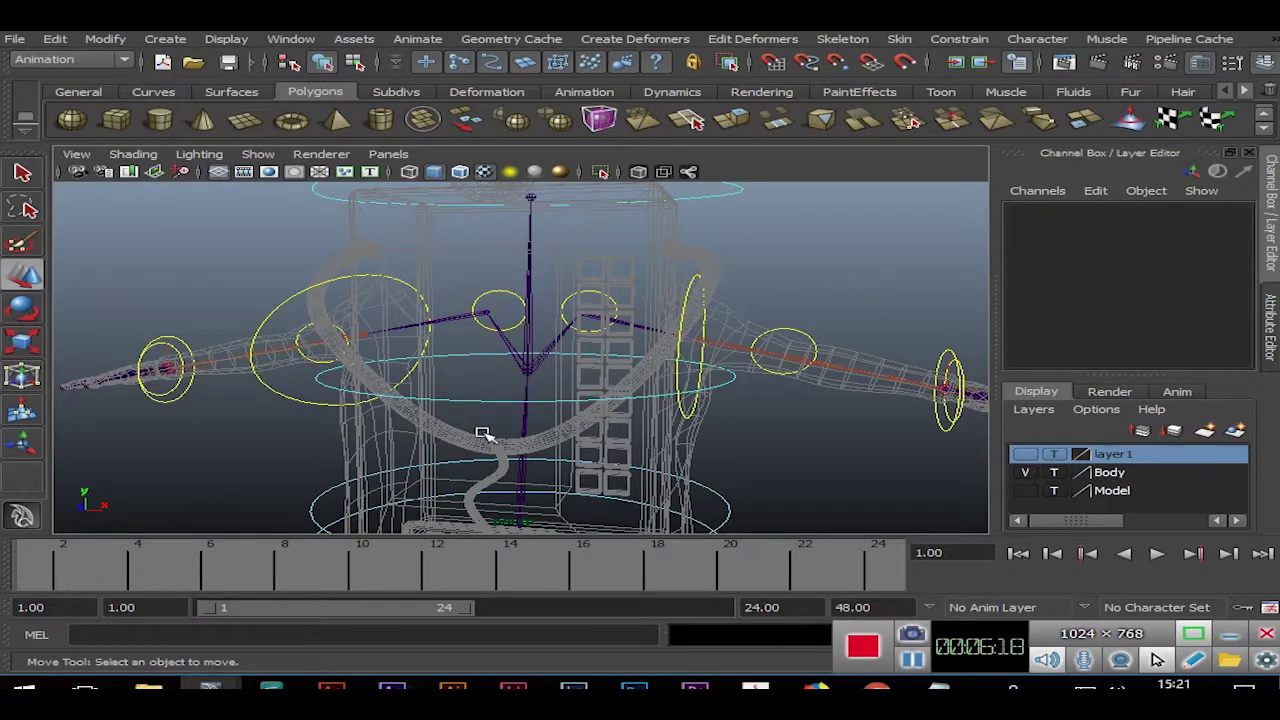
{"action": "left_click", "coordinate": [490, 402]}
{"action": "left_click", "coordinate": [843, 252]}
{"action": "left_click_drag", "start_coordinate": [797, 360], "coordinate": [797, 387], "text": "alt"}
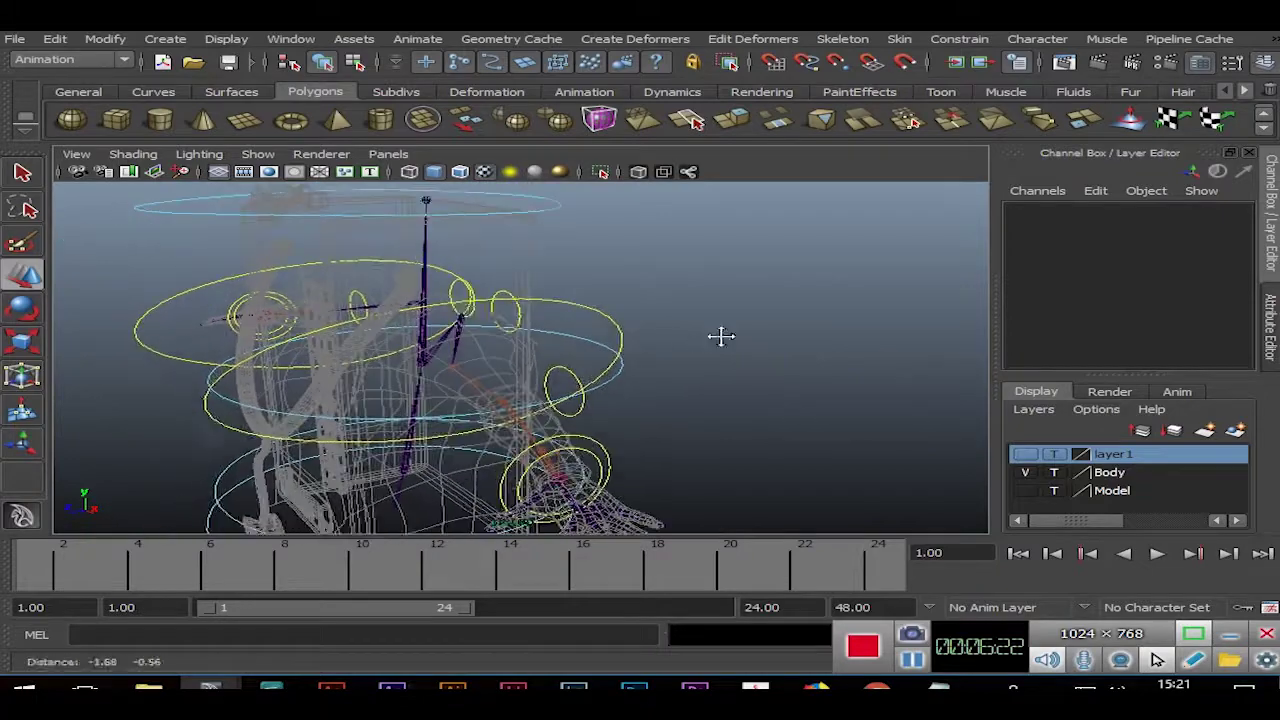
{"action": "scroll", "coordinate": [714, 314], "scroll_direction": "up", "scroll_amount": 3}
{"action": "scroll", "coordinate": [763, 357], "scroll_direction": "up", "scroll_amount": 2}
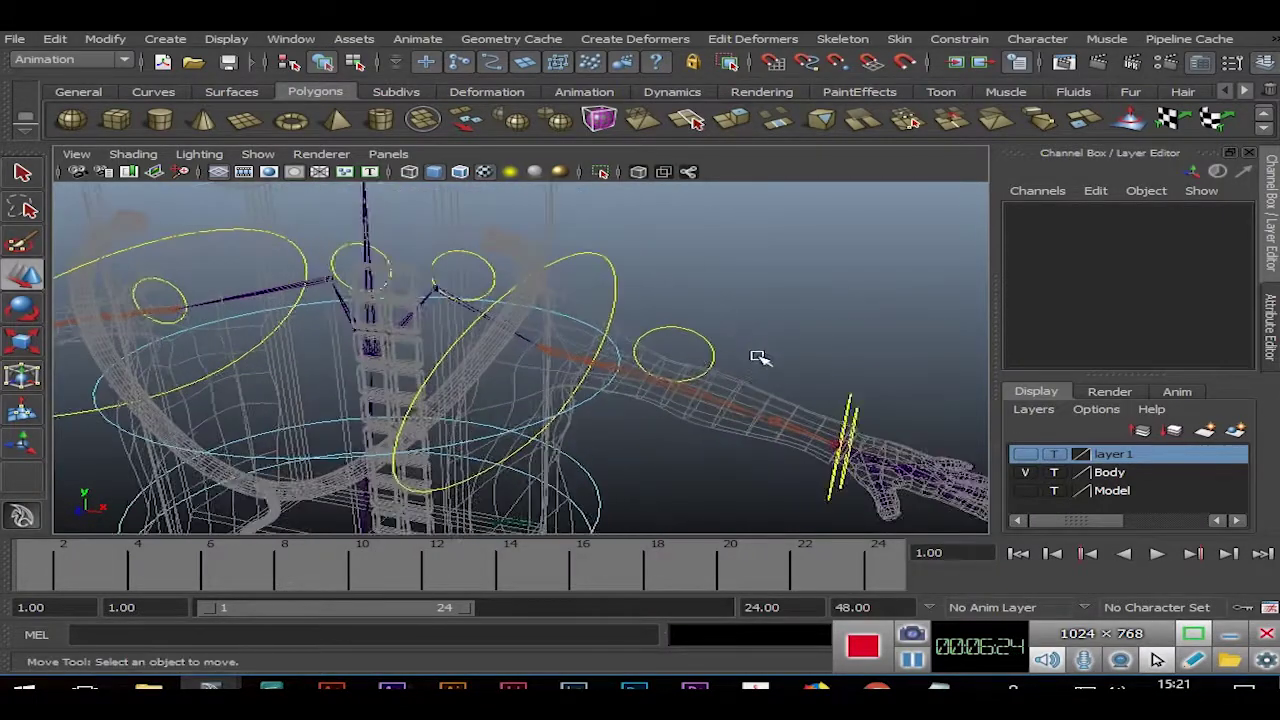
{"action": "scroll", "coordinate": [762, 357], "scroll_direction": "up", "scroll_amount": 2}
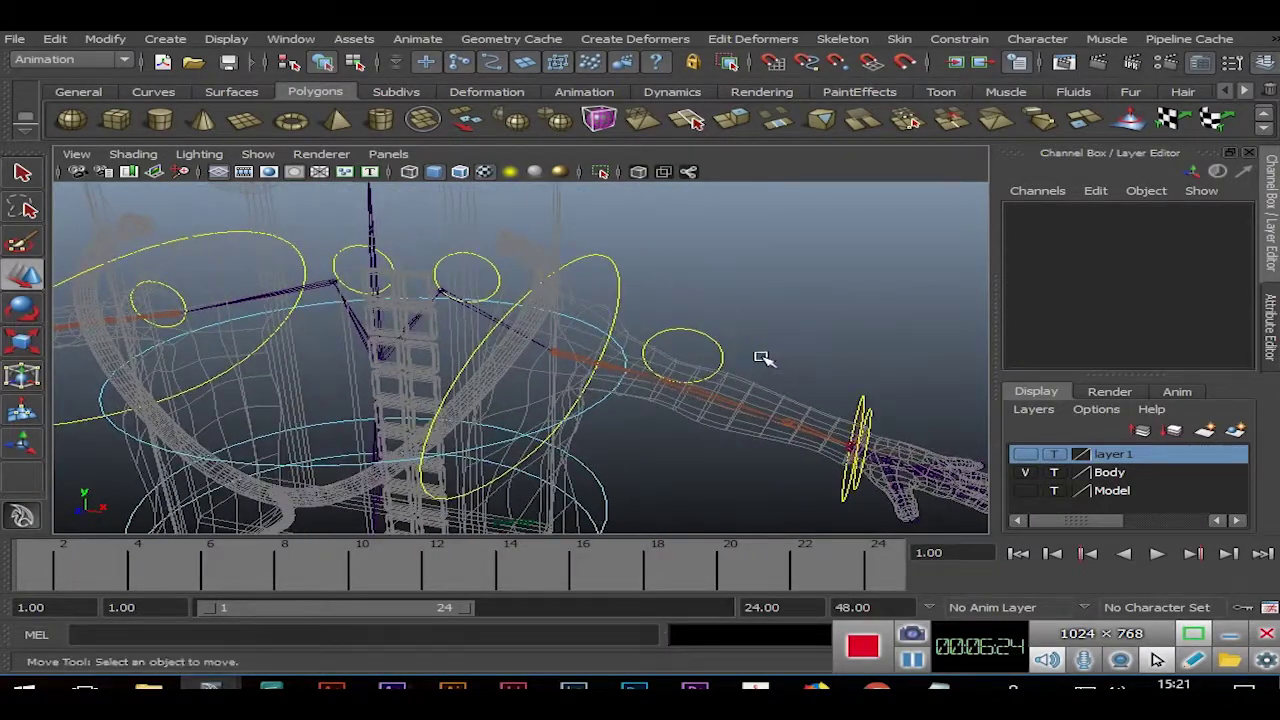
{"action": "left_click", "coordinate": [620, 277]}
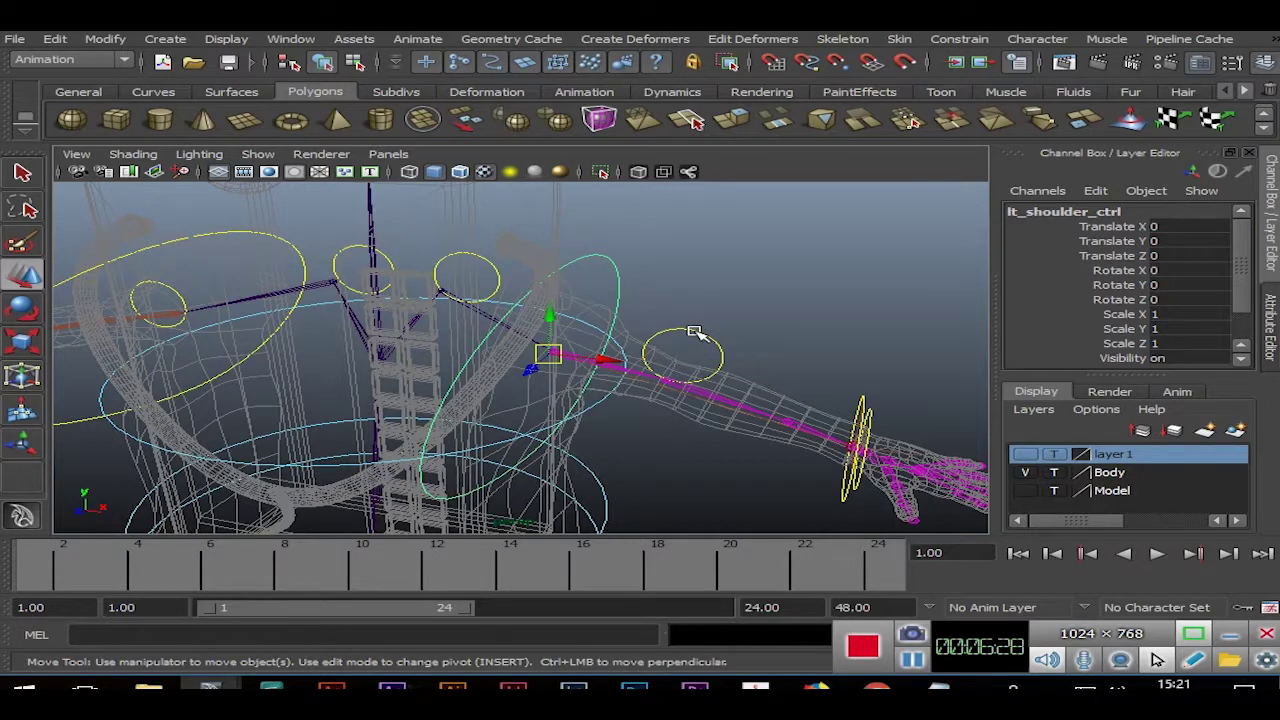
{"action": "left_click", "coordinate": [694, 331]}
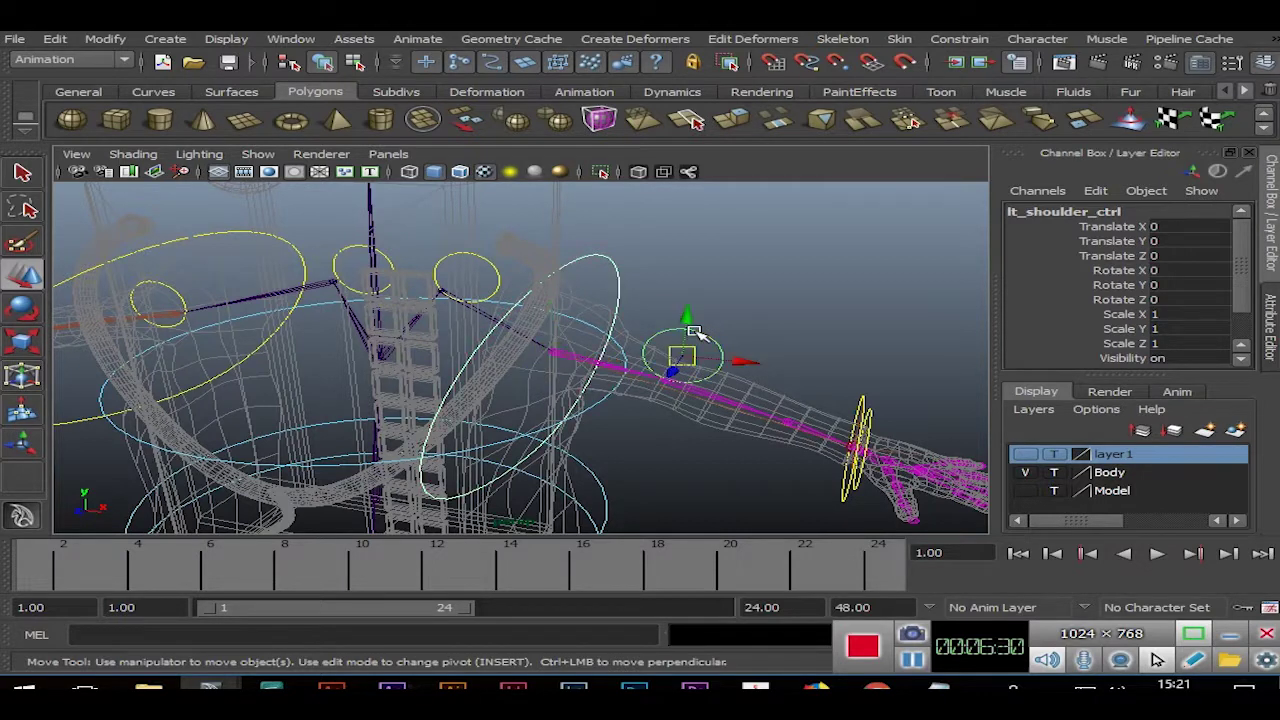
{"action": "left_click", "coordinate": [929, 341]}
{"action": "left_click", "coordinate": [483, 260]}
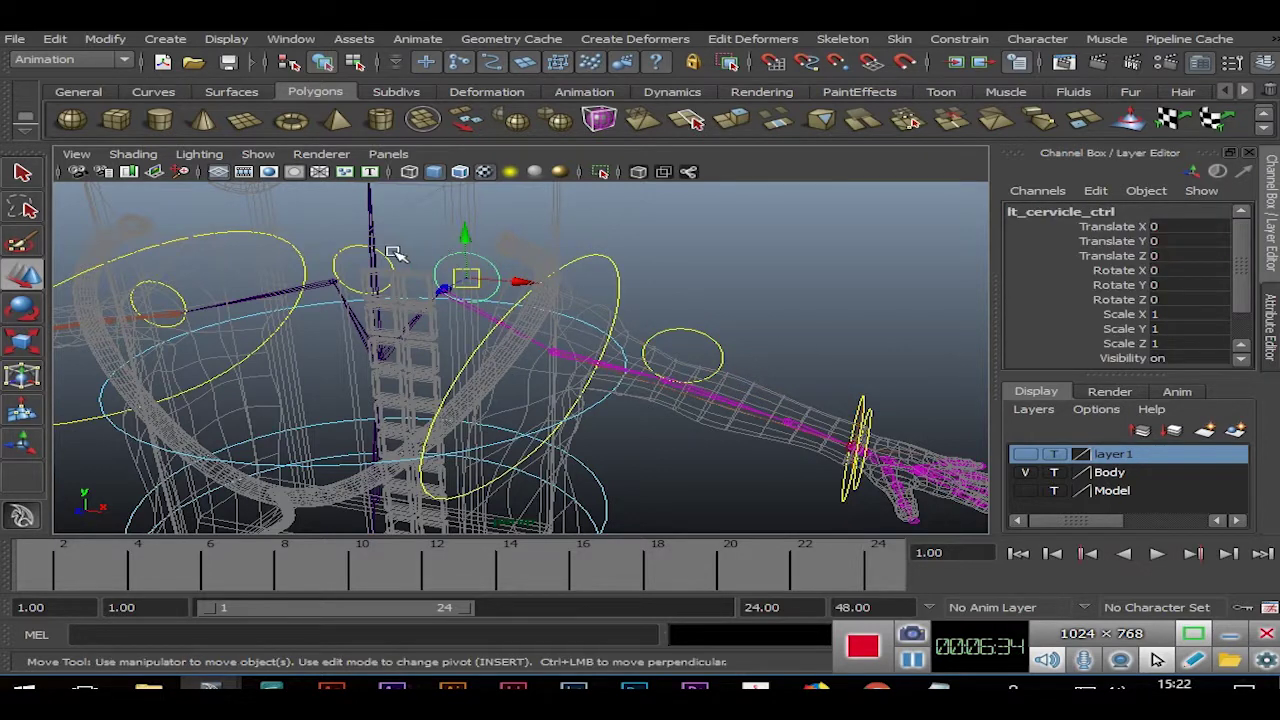
{"action": "left_click", "coordinate": [445, 236]}
{"action": "left_click", "coordinate": [484, 263]}
{"action": "left_click", "coordinate": [589, 258]}
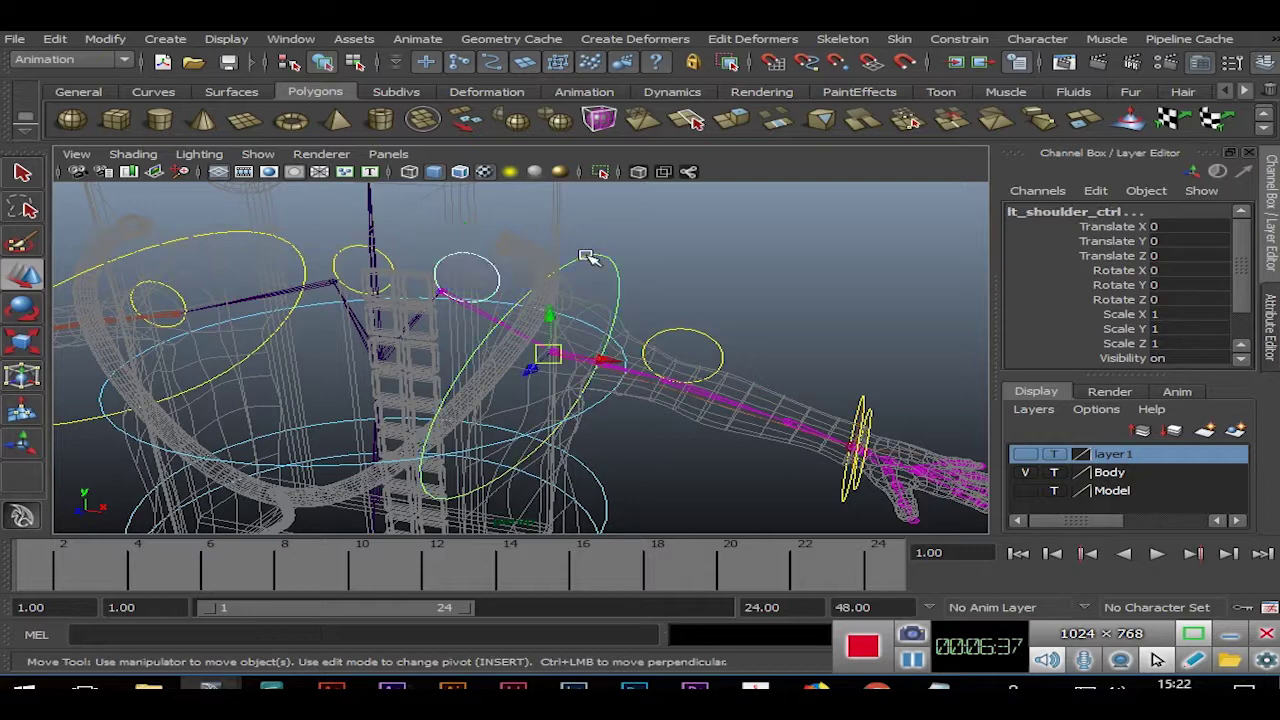
{"action": "left_click", "coordinate": [710, 340]}
{"action": "mouse_move", "coordinate": [835, 345]}
{"action": "left_mouse_down", "text": "alt"}
{"action": "mouse_move", "coordinate": [743, 357]}
{"action": "mouse_move", "coordinate": [643, 280]}
{"action": "mouse_move", "coordinate": [700, 337]}
{"action": "mouse_move", "coordinate": [645, 313]}
{"action": "left_mouse_up", "text": "alt"}
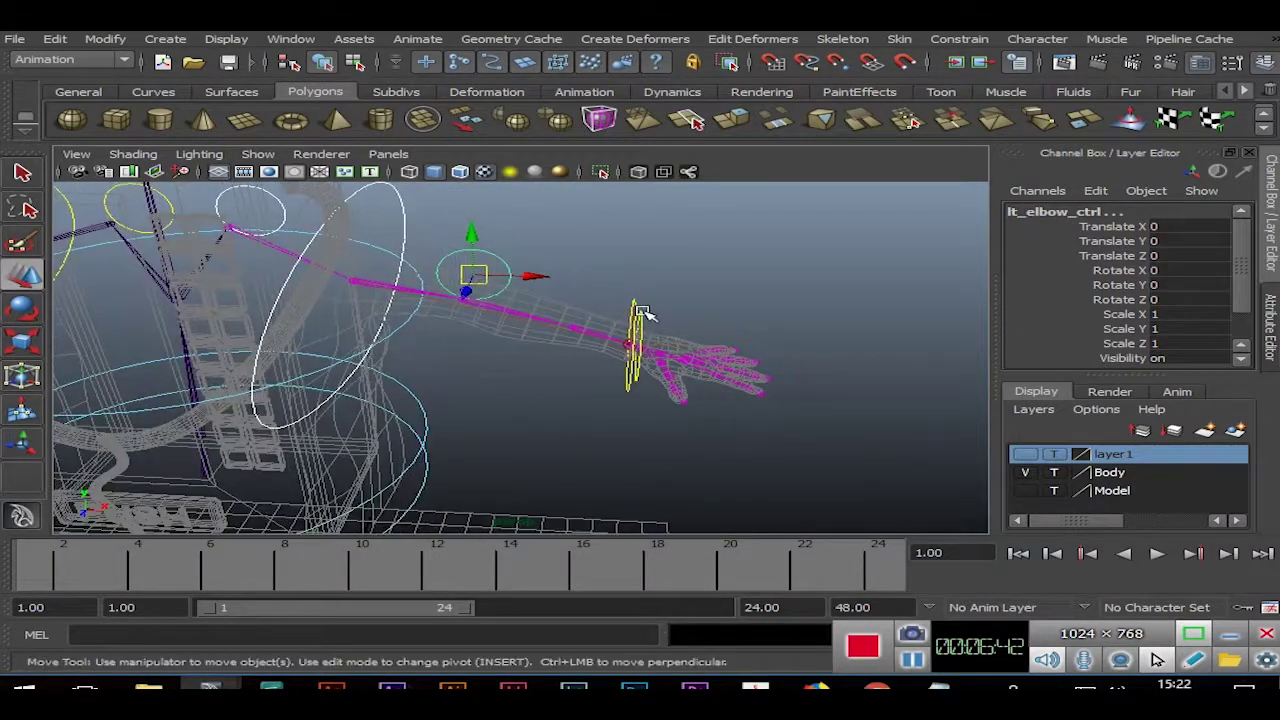
{"action": "left_click", "coordinate": [632, 305]}
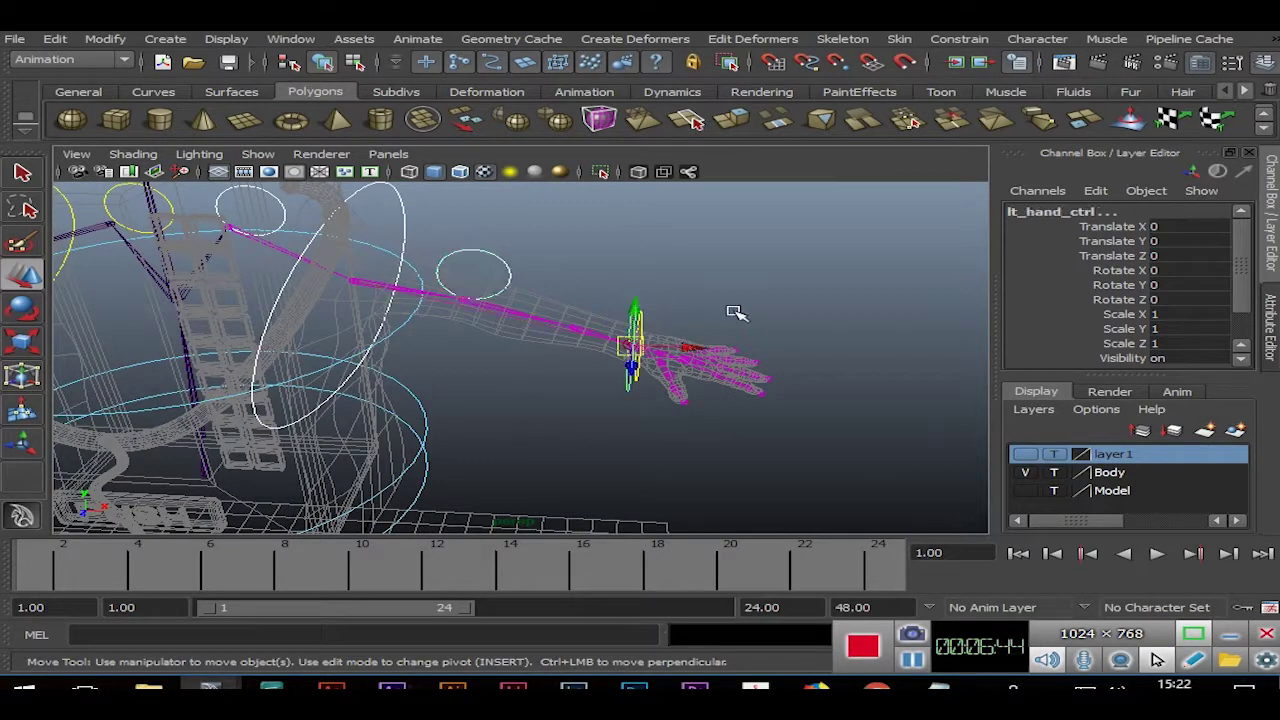
{"action": "mouse_move", "coordinate": [736, 313]}
{"action": "left_mouse_down", "text": "alt"}
{"action": "mouse_move", "coordinate": [600, 309]}
{"action": "mouse_move", "coordinate": [808, 300]}
{"action": "mouse_move", "coordinate": [460, 298]}
{"action": "left_mouse_up", "text": "alt"}
Parent the right cervicle, shoulder, elbow and hand controls under Chest_ctrl.
{"action": "left_click", "coordinate": [430, 296]}
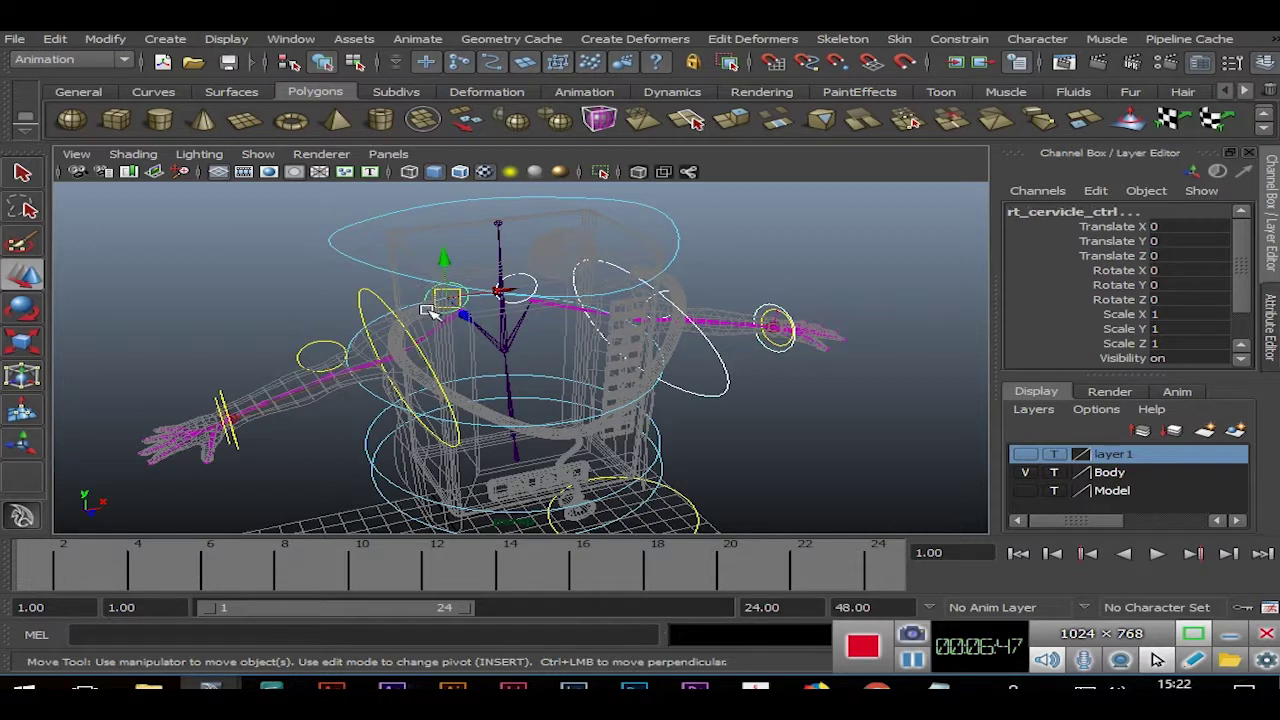
{"action": "left_click", "coordinate": [371, 296]}
{"action": "left_click", "coordinate": [313, 352]}
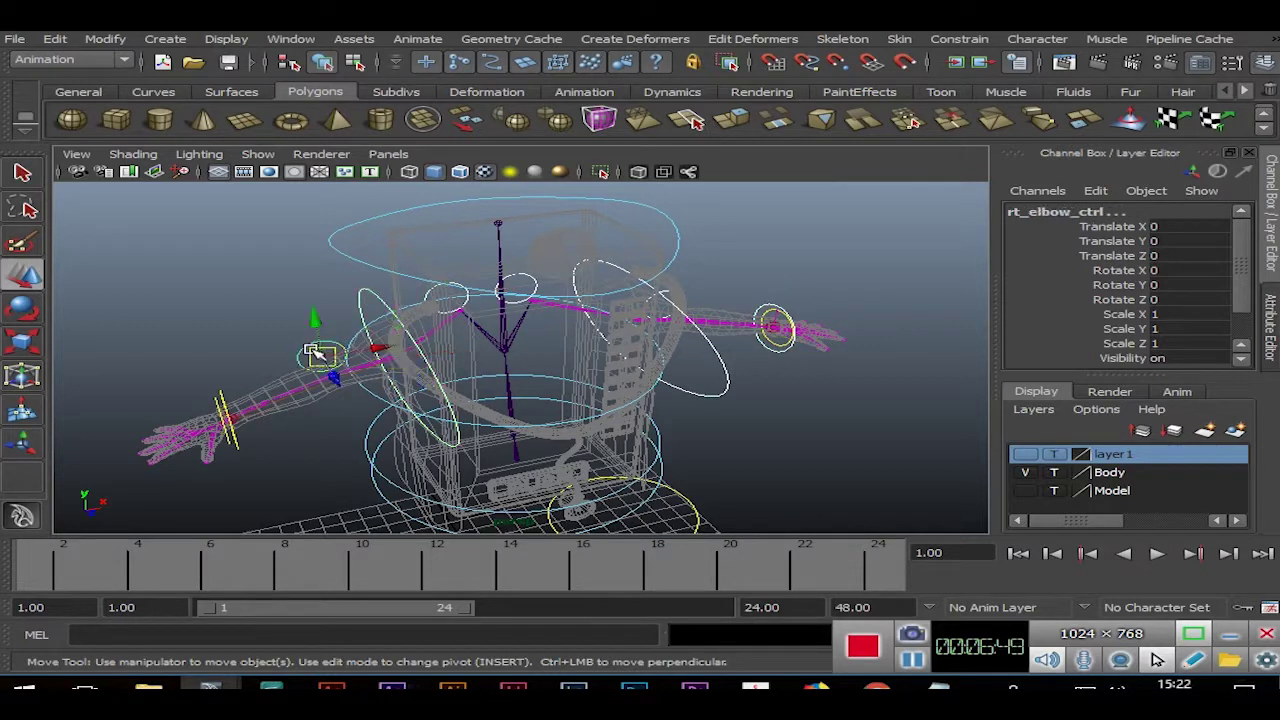
{"action": "left_click", "coordinate": [224, 393]}
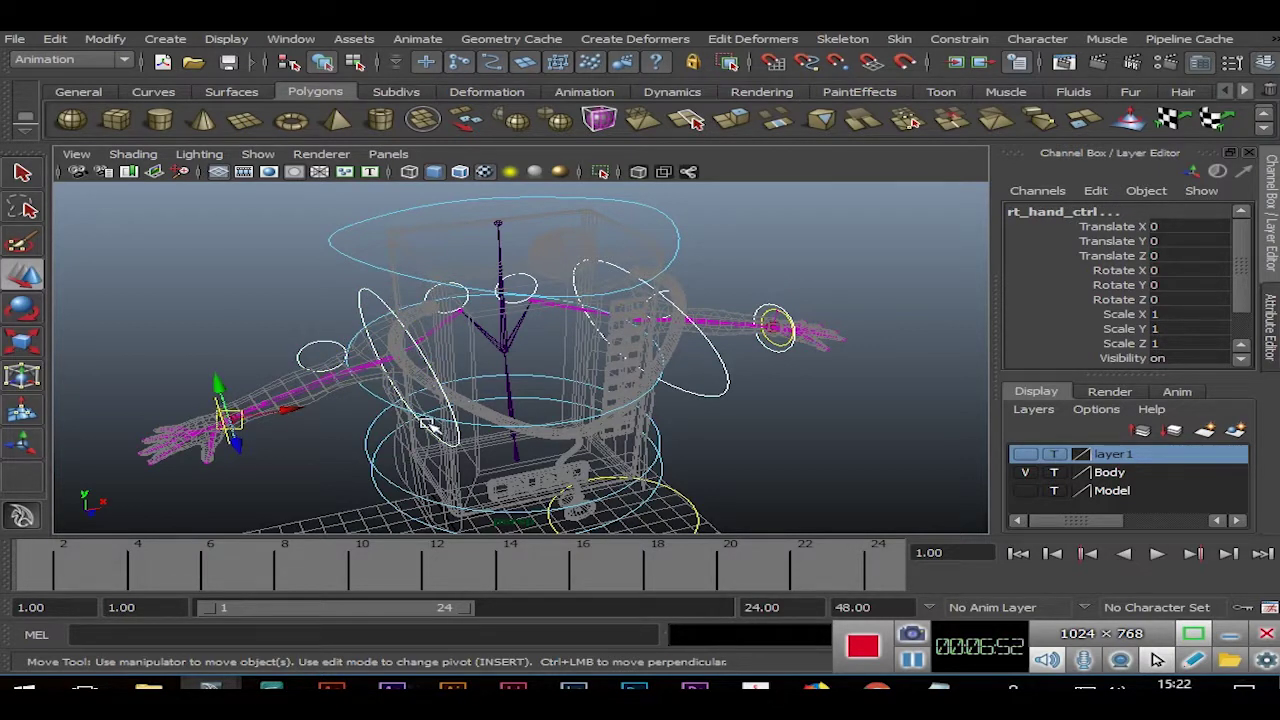
{"action": "left_click", "coordinate": [376, 399]}
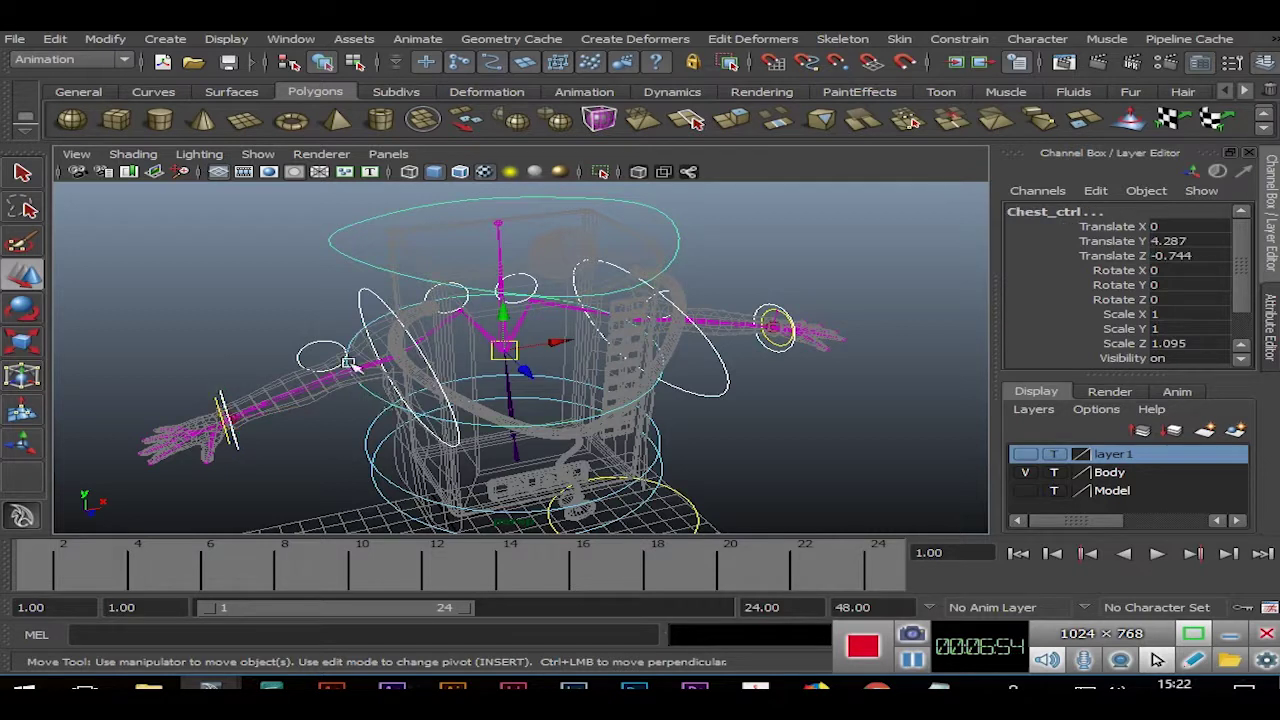
{"action": "left_click", "coordinate": [55, 38]}
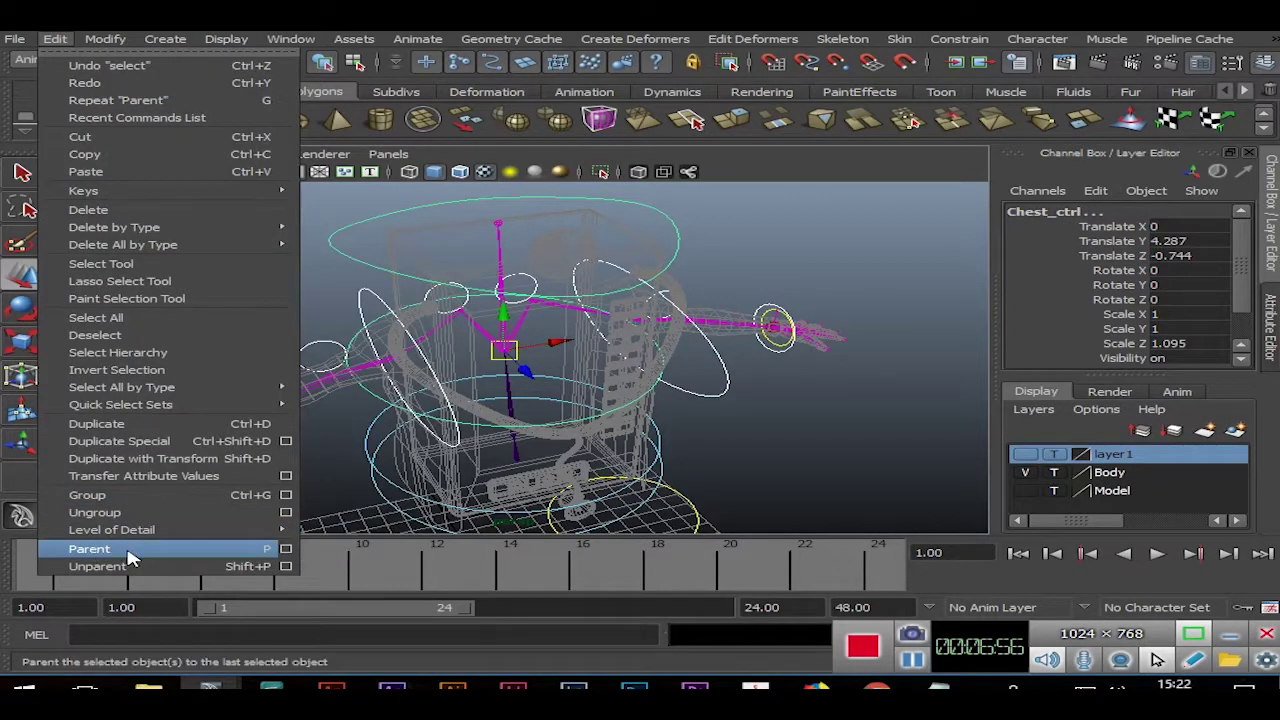
{"action": "left_click", "coordinate": [128, 557]}
{"action": "left_click", "coordinate": [570, 420]}
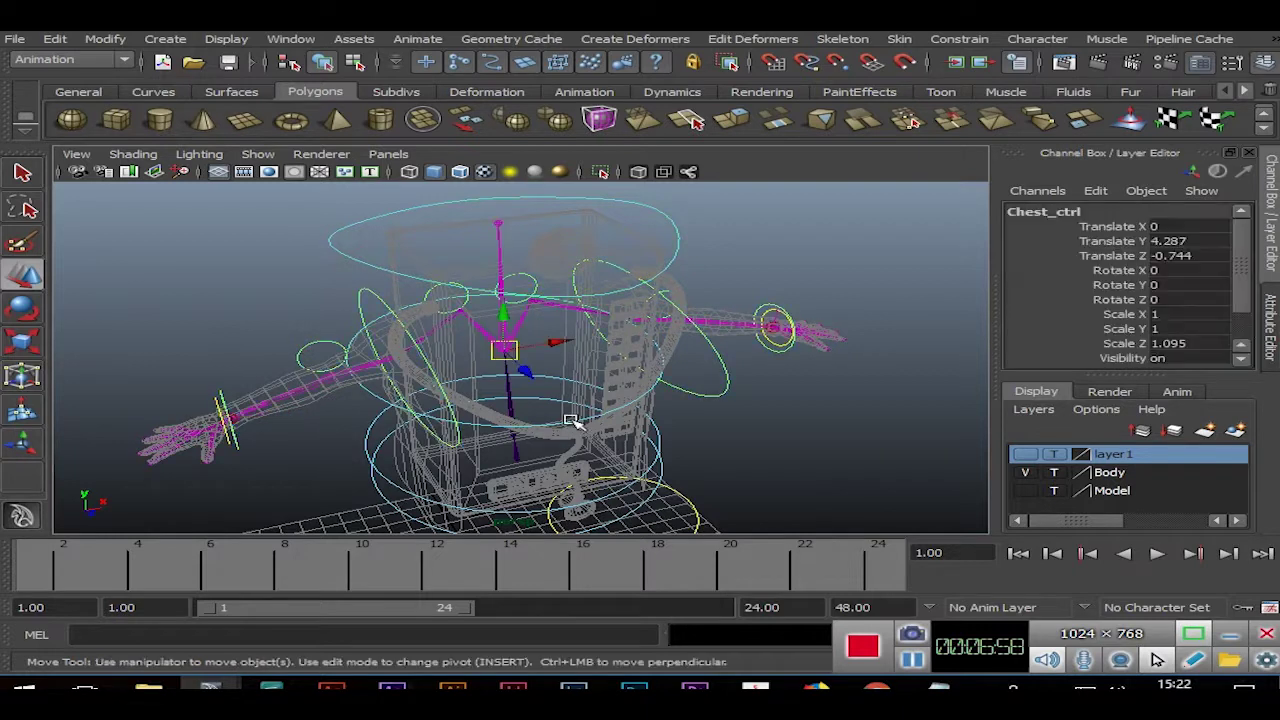
{"action": "mouse_move", "coordinate": [812, 476]}
{"action": "left_mouse_down", "text": "alt"}
{"action": "mouse_move", "coordinate": [663, 420]}
{"action": "mouse_move", "coordinate": [794, 457]}
{"action": "mouse_move", "coordinate": [750, 445]}
{"action": "left_mouse_up", "text": "alt"}
Parent Chest_ctrl under spine_2_ctrl.
{"action": "left_click", "coordinate": [343, 257]}
{"action": "left_click", "coordinate": [358, 268]}
{"action": "left_click", "coordinate": [615, 404]}
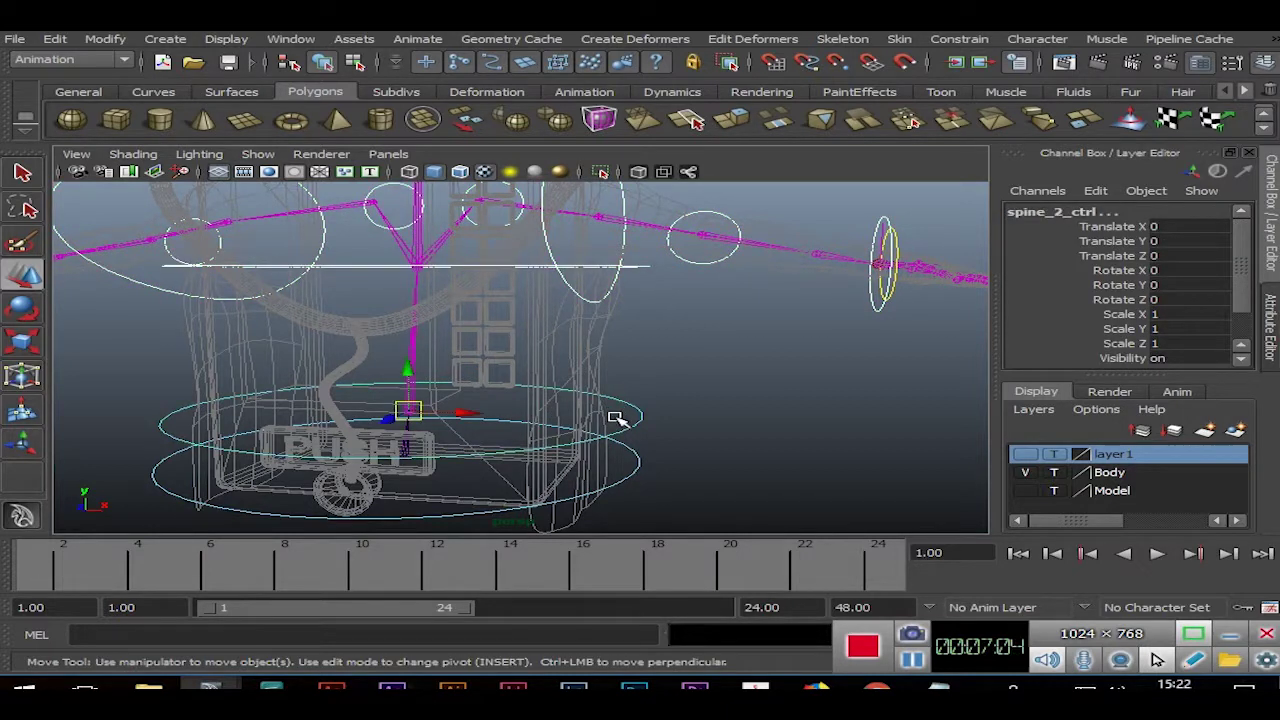
{"action": "left_click", "coordinate": [57, 42]}
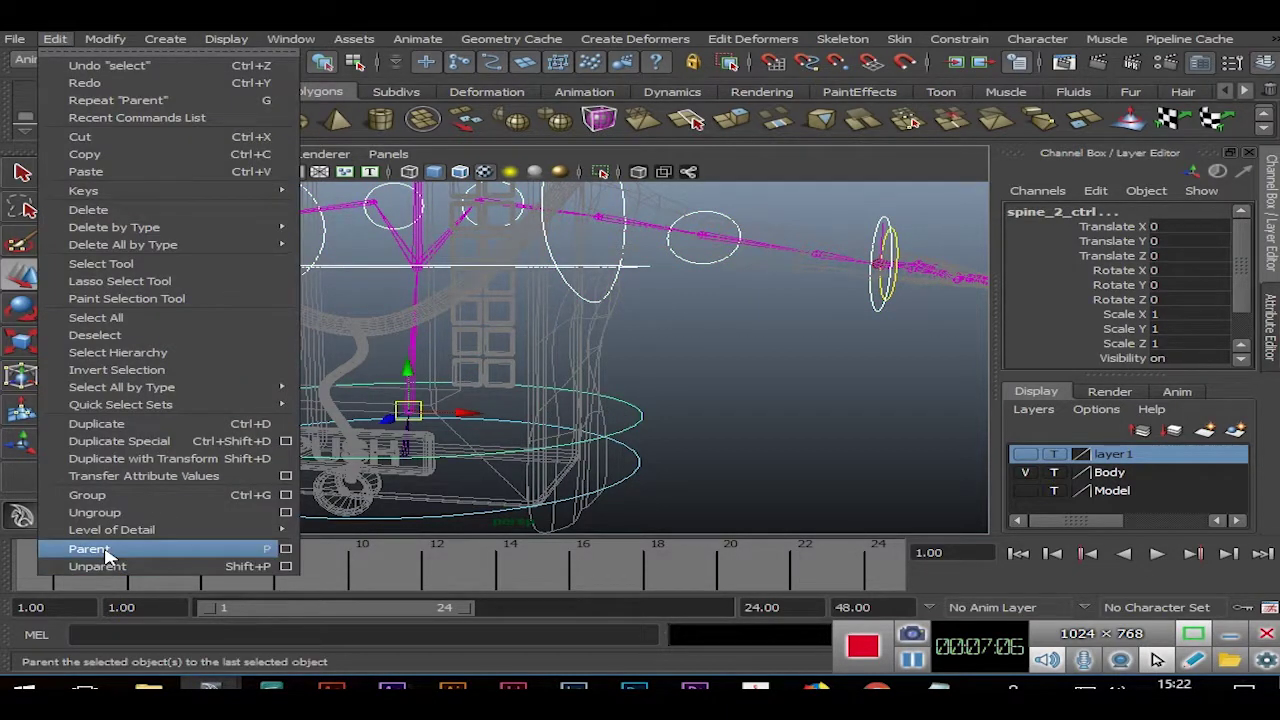
{"action": "left_click", "coordinate": [57, 543]}
Parent spine_2_ctrl under spine_1_ctrl and select spine_1_ctrl to check the hierarchy.
{"action": "left_click", "coordinate": [625, 430]}
{"action": "left_click", "coordinate": [625, 430]}
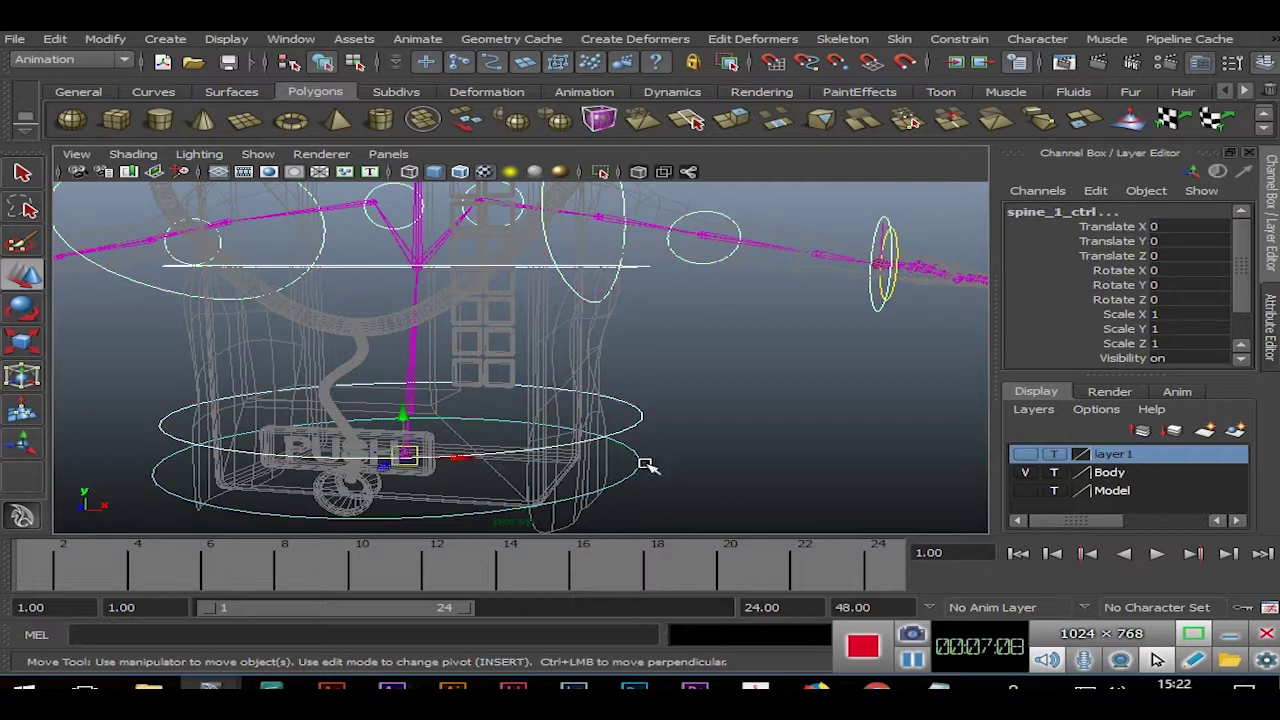
{"action": "left_click", "coordinate": [57, 42]}
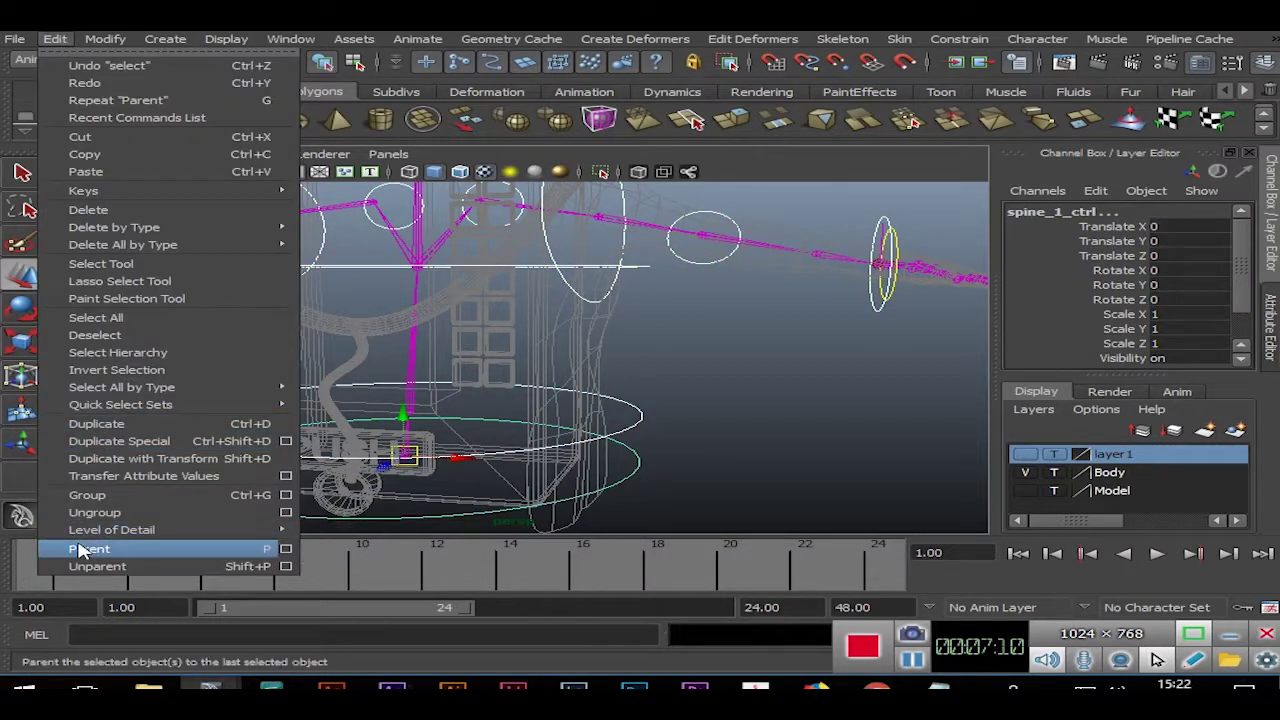
{"action": "left_click", "coordinate": [57, 543]}
{"action": "left_click", "coordinate": [650, 478]}
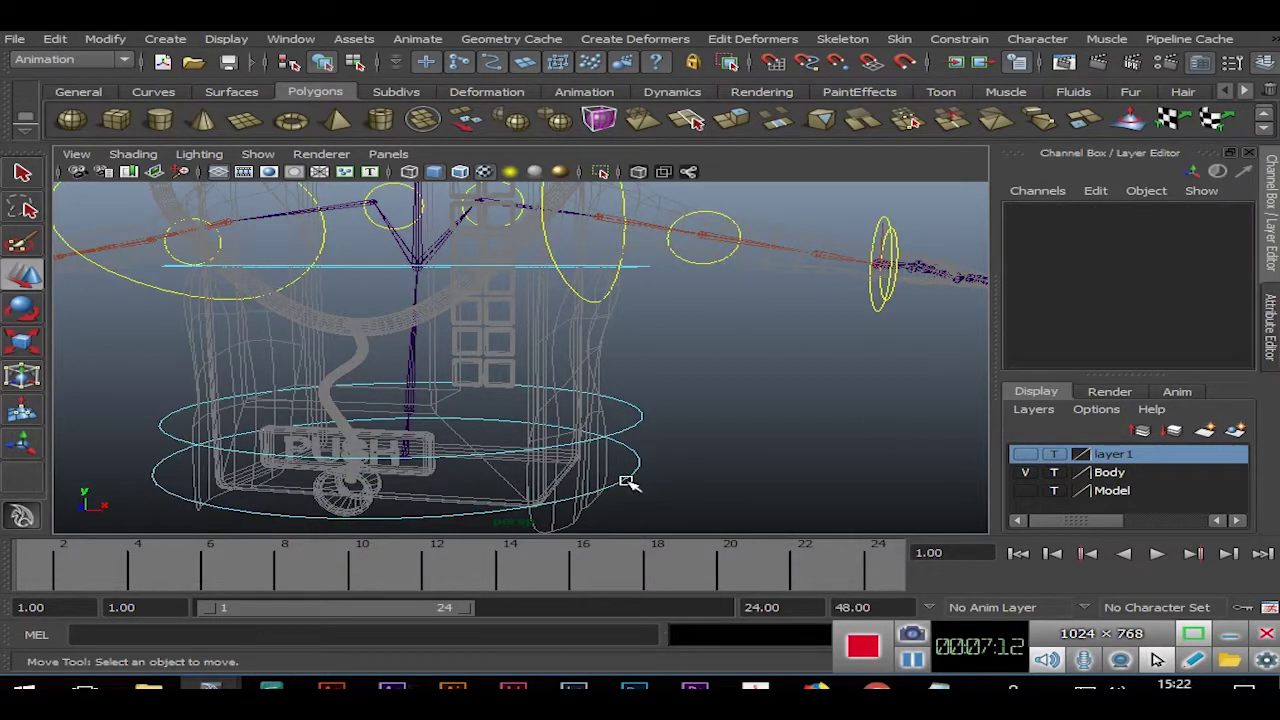
{"action": "left_click", "coordinate": [625, 482]}
Parent lt_finger_ctrl under lt_hand_ctrl and verify its children.
{"action": "mouse_move", "coordinate": [650, 433]}
{"action": "left_mouse_down", "text": "alt"}
{"action": "mouse_move", "coordinate": [660, 337]}
{"action": "mouse_move", "coordinate": [471, 237]}
{"action": "left_mouse_up", "text": "alt"}
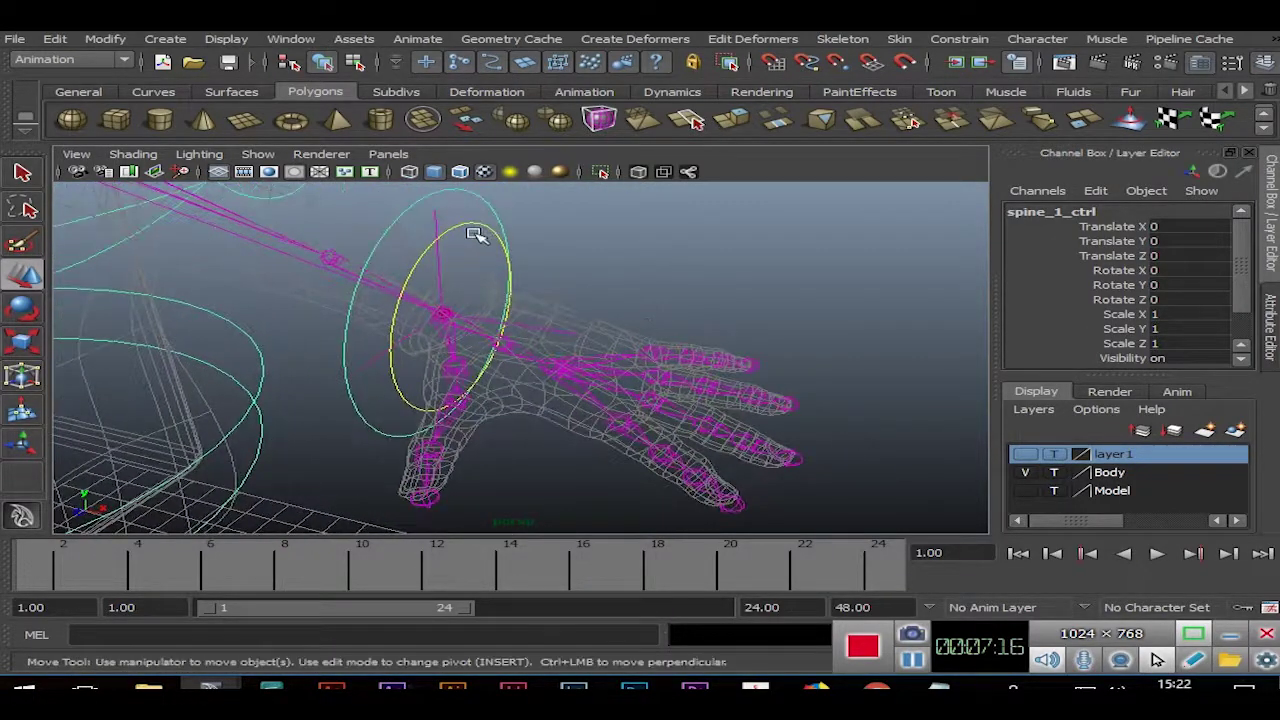
{"action": "left_click", "coordinate": [468, 226]}
{"action": "left_click", "coordinate": [403, 216]}
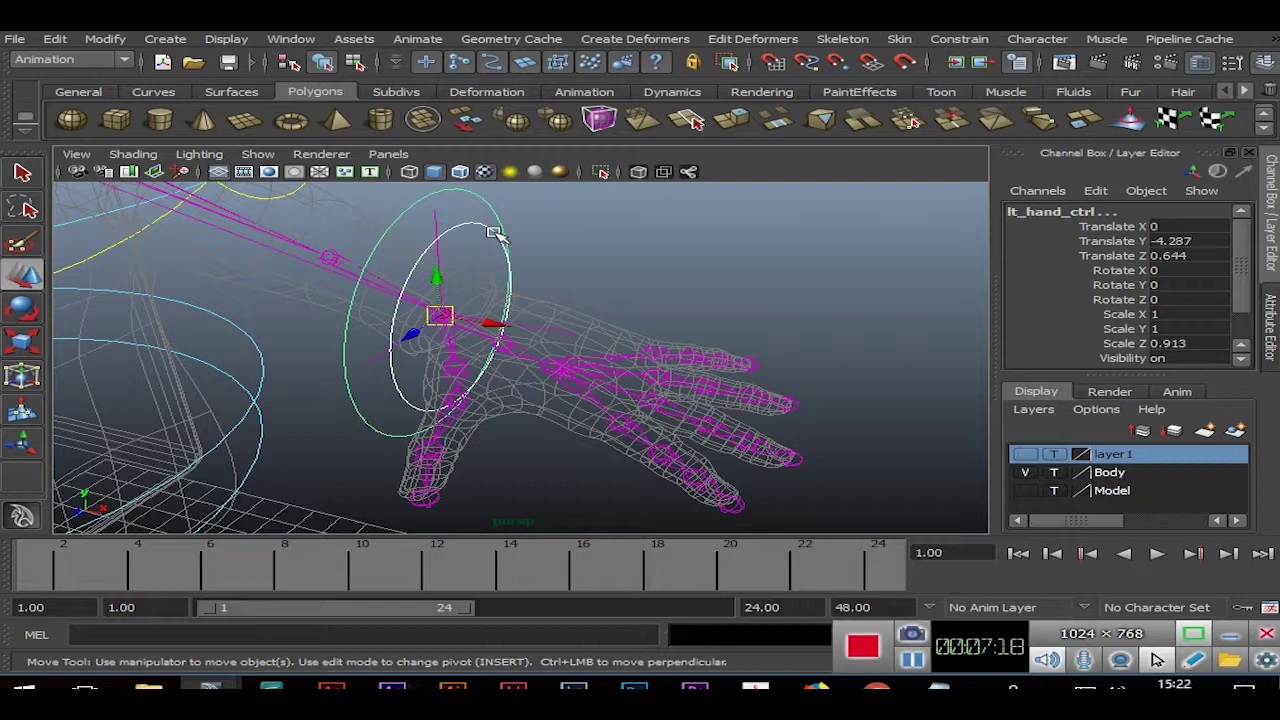
{"action": "left_click", "coordinate": [54, 38]}
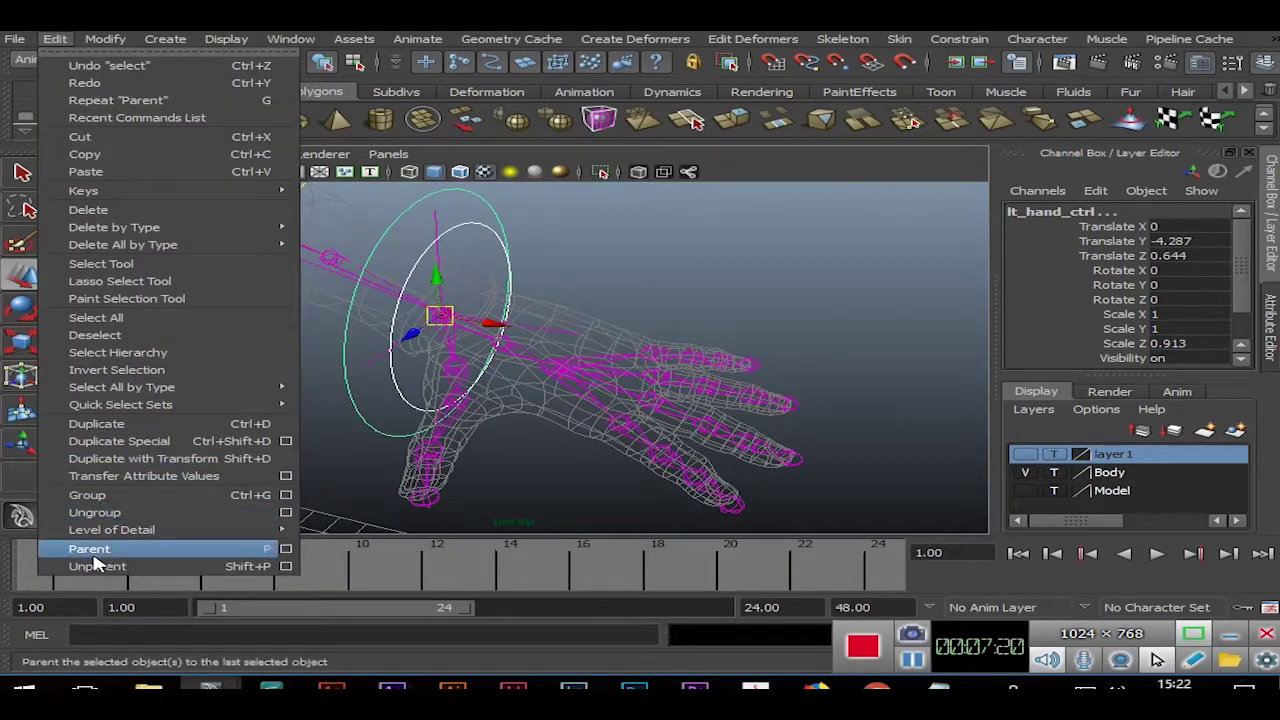
{"action": "left_click", "coordinate": [93, 557]}
{"action": "left_click", "coordinate": [447, 218]}
{"action": "left_click", "coordinate": [408, 212]}
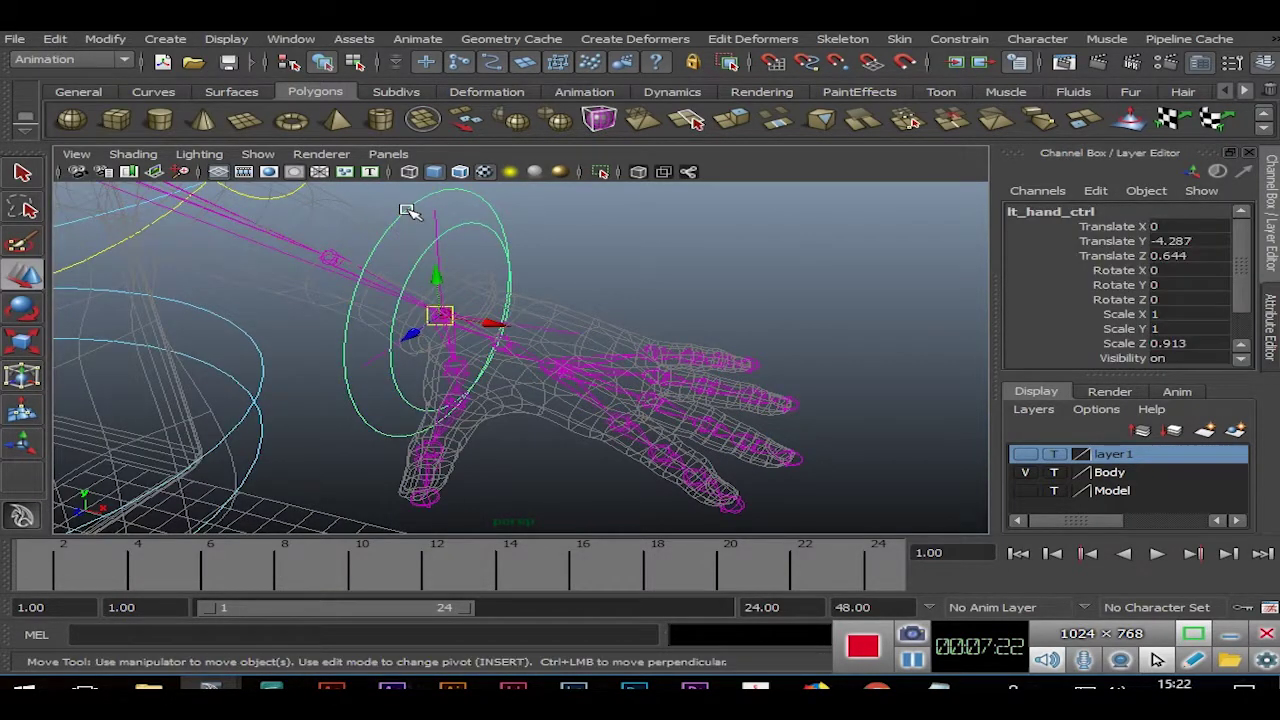
{"action": "left_click", "coordinate": [597, 222]}
Parent rt_finger_ctrl under rt_hand_ctrl and verify its children.
{"action": "mouse_move", "coordinate": [663, 282]}
{"action": "left_mouse_down", "text": "alt"}
{"action": "mouse_move", "coordinate": [563, 362]}
{"action": "mouse_move", "coordinate": [471, 263]}
{"action": "mouse_move", "coordinate": [380, 322]}
{"action": "left_mouse_up", "text": "alt"}
{"action": "left_click", "coordinate": [65, 340]}
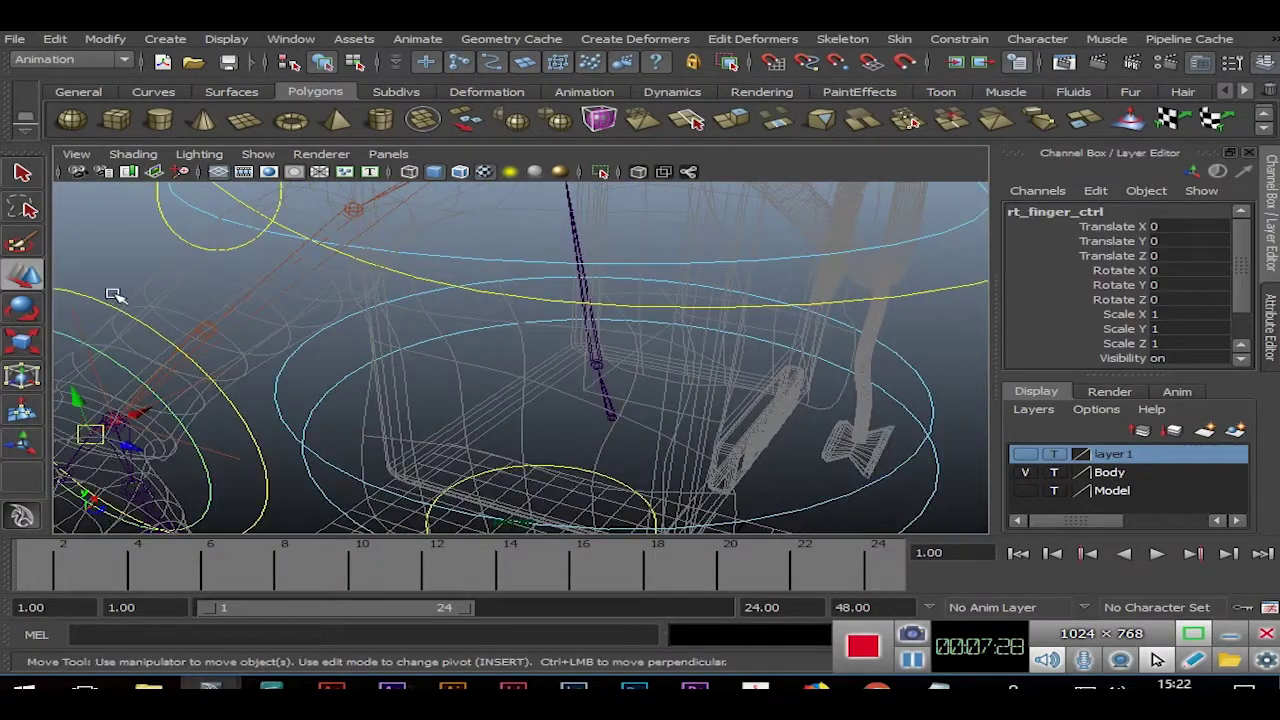
{"action": "key", "text": "Up"}
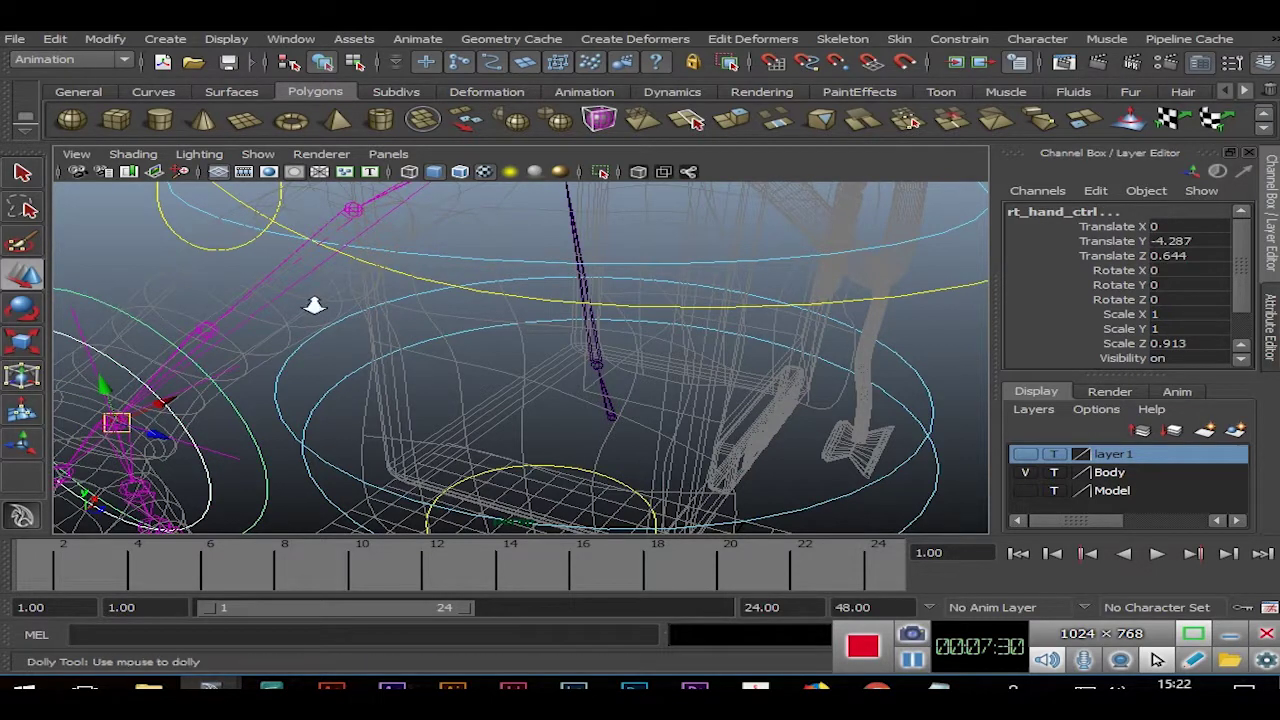
{"action": "middle_click_drag", "start_coordinate": [314, 305], "coordinate": [351, 300], "text": "alt"}
{"action": "left_click", "coordinate": [55, 38]}
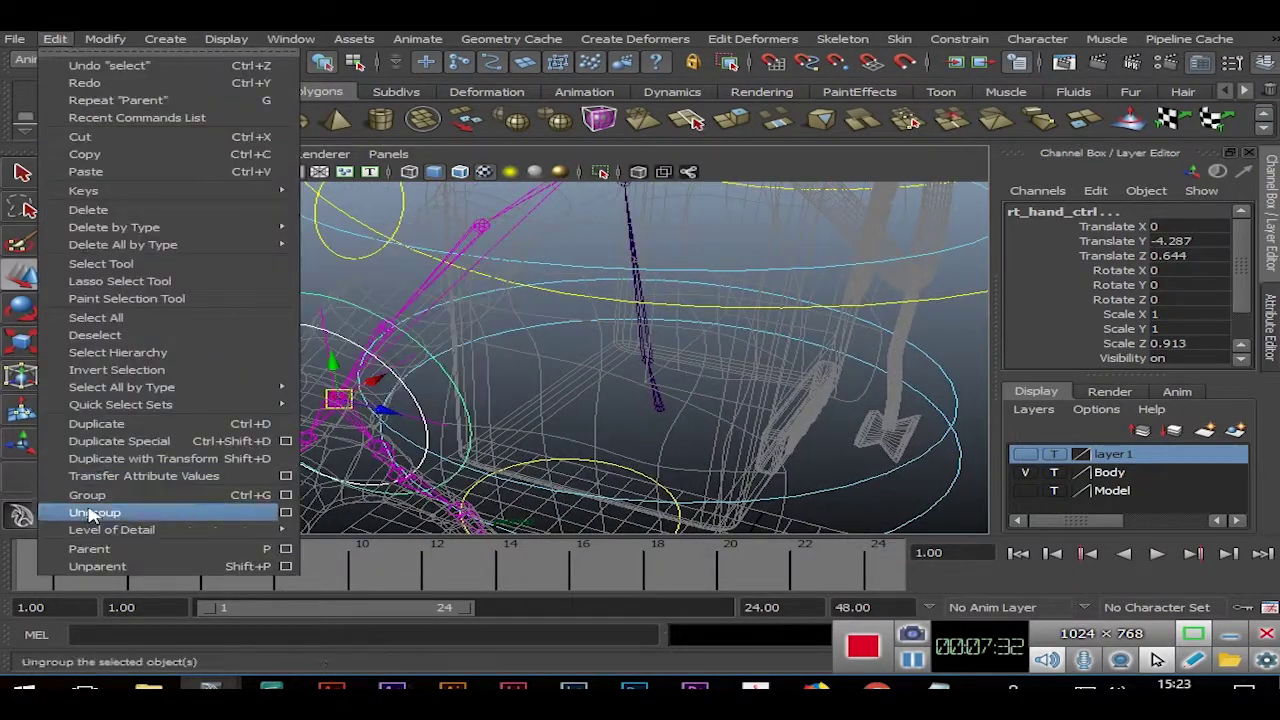
{"action": "left_click", "coordinate": [92, 513]}
{"action": "left_click", "coordinate": [297, 291]}
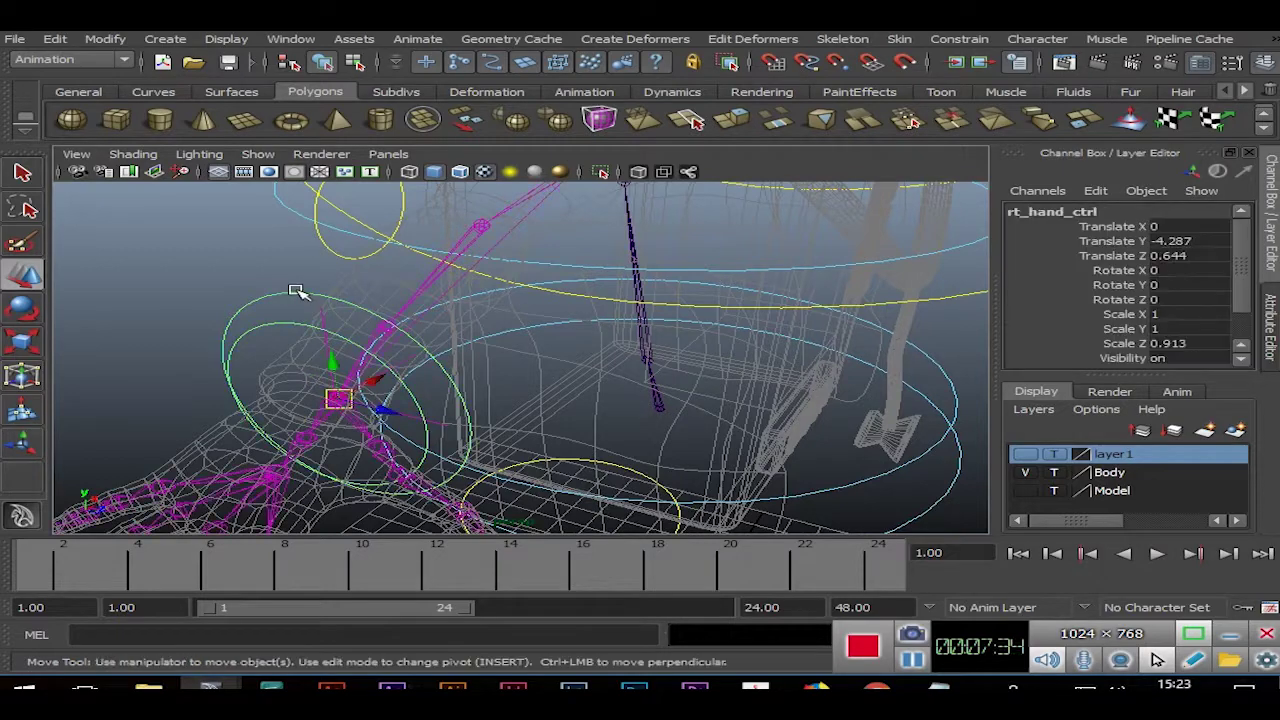
{"action": "right_click_drag", "start_coordinate": [675, 240], "coordinate": [377, 277], "text": "alt"}
{"action": "left_click", "coordinate": [377, 277]}
{"action": "mouse_move", "coordinate": [377, 277]}
{"action": "left_mouse_down", "text": "alt"}
{"action": "mouse_move", "coordinate": [271, 426]}
{"action": "mouse_move", "coordinate": [434, 371]}
{"action": "mouse_move", "coordinate": [606, 456]}
{"action": "mouse_move", "coordinate": [523, 466]}
{"action": "left_mouse_up", "text": "alt"}
{"action": "right_click_drag", "start_coordinate": [523, 466], "coordinate": [543, 386], "text": "alt"}
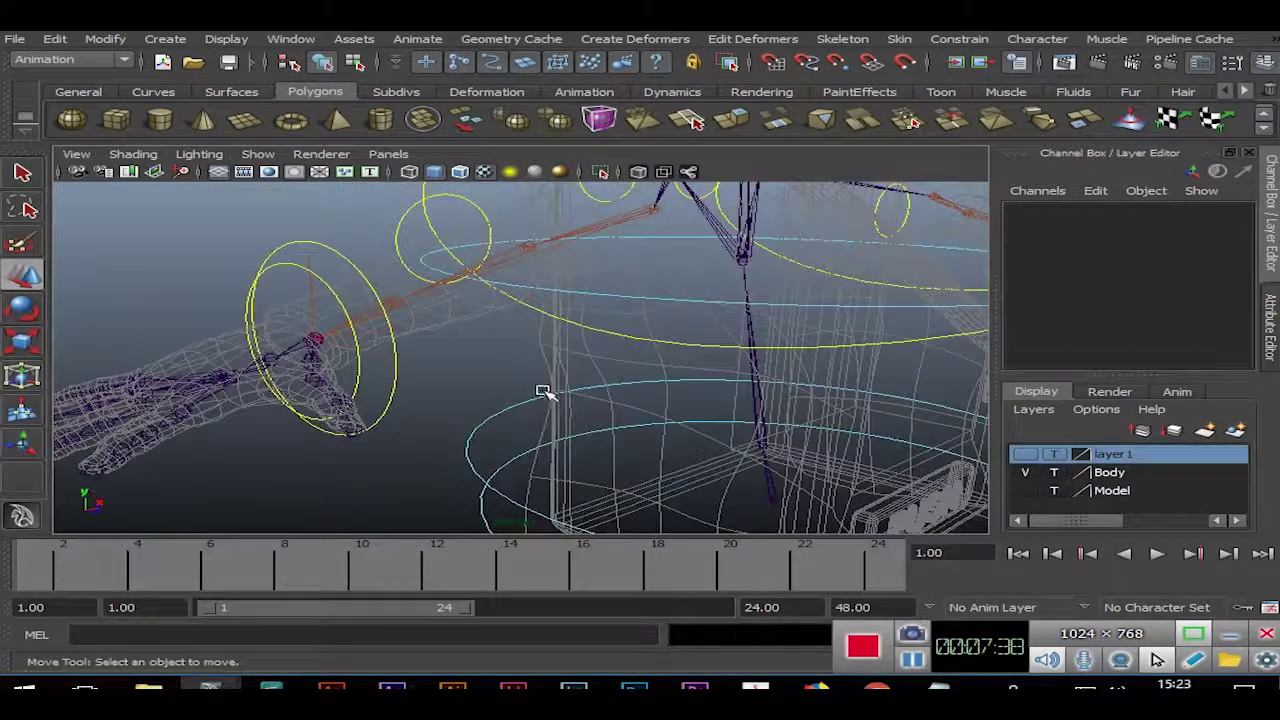